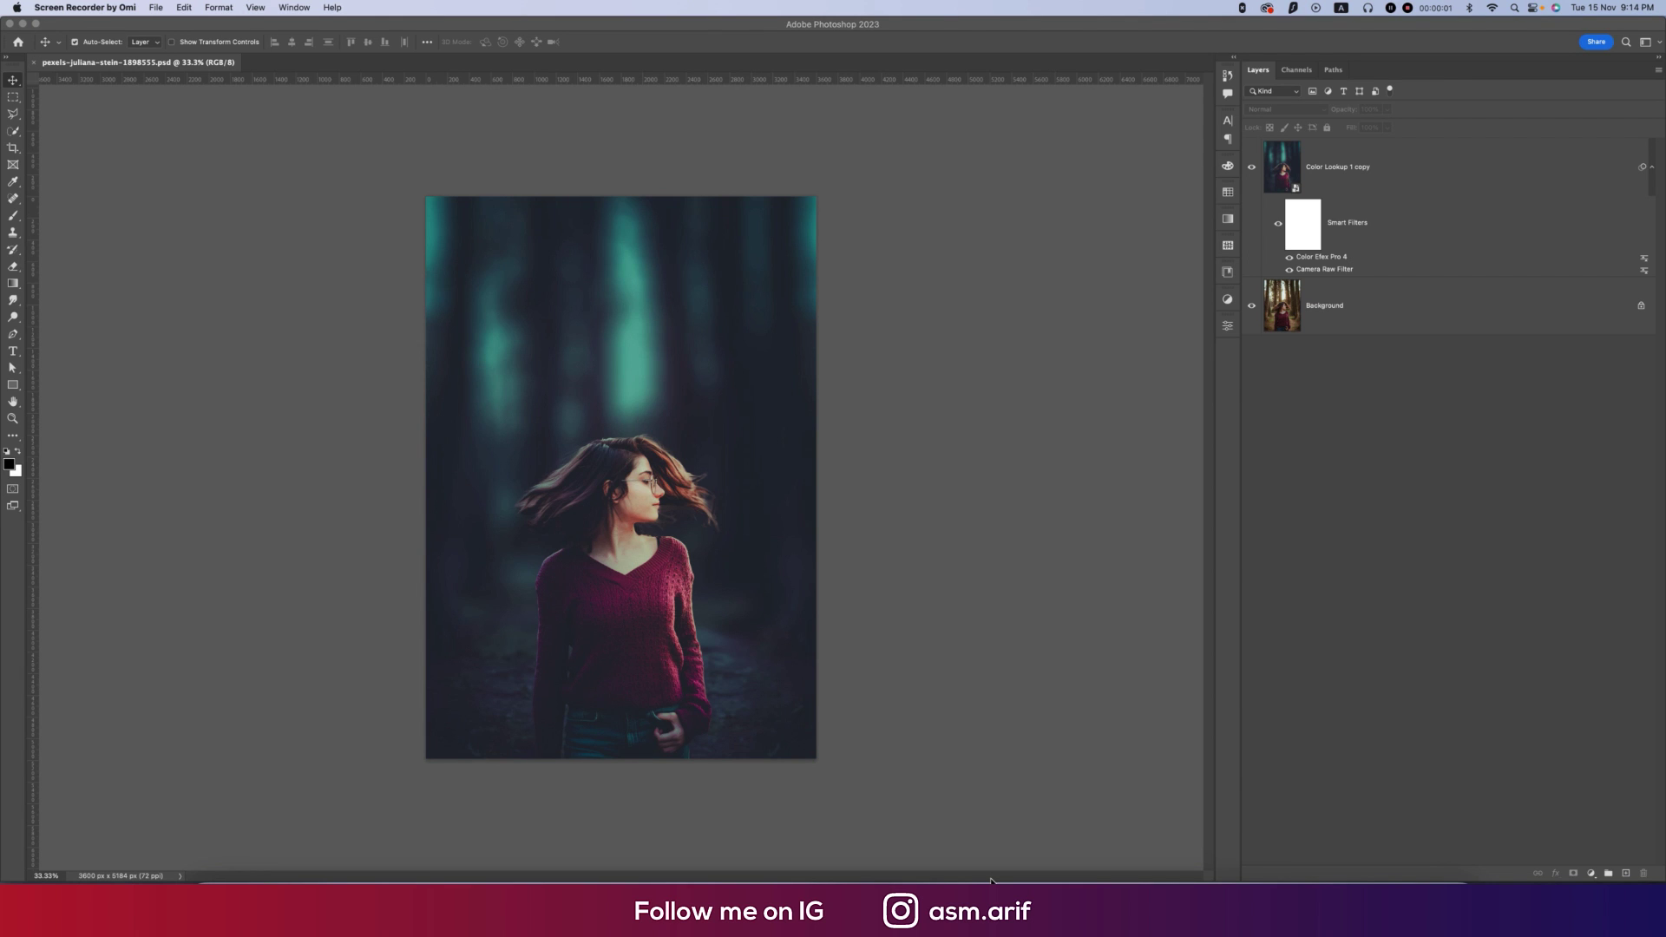
Compare the finished grade with the original by toggling the top layer's visibility.
{"action": "left_click", "coordinate": [1252, 305]}
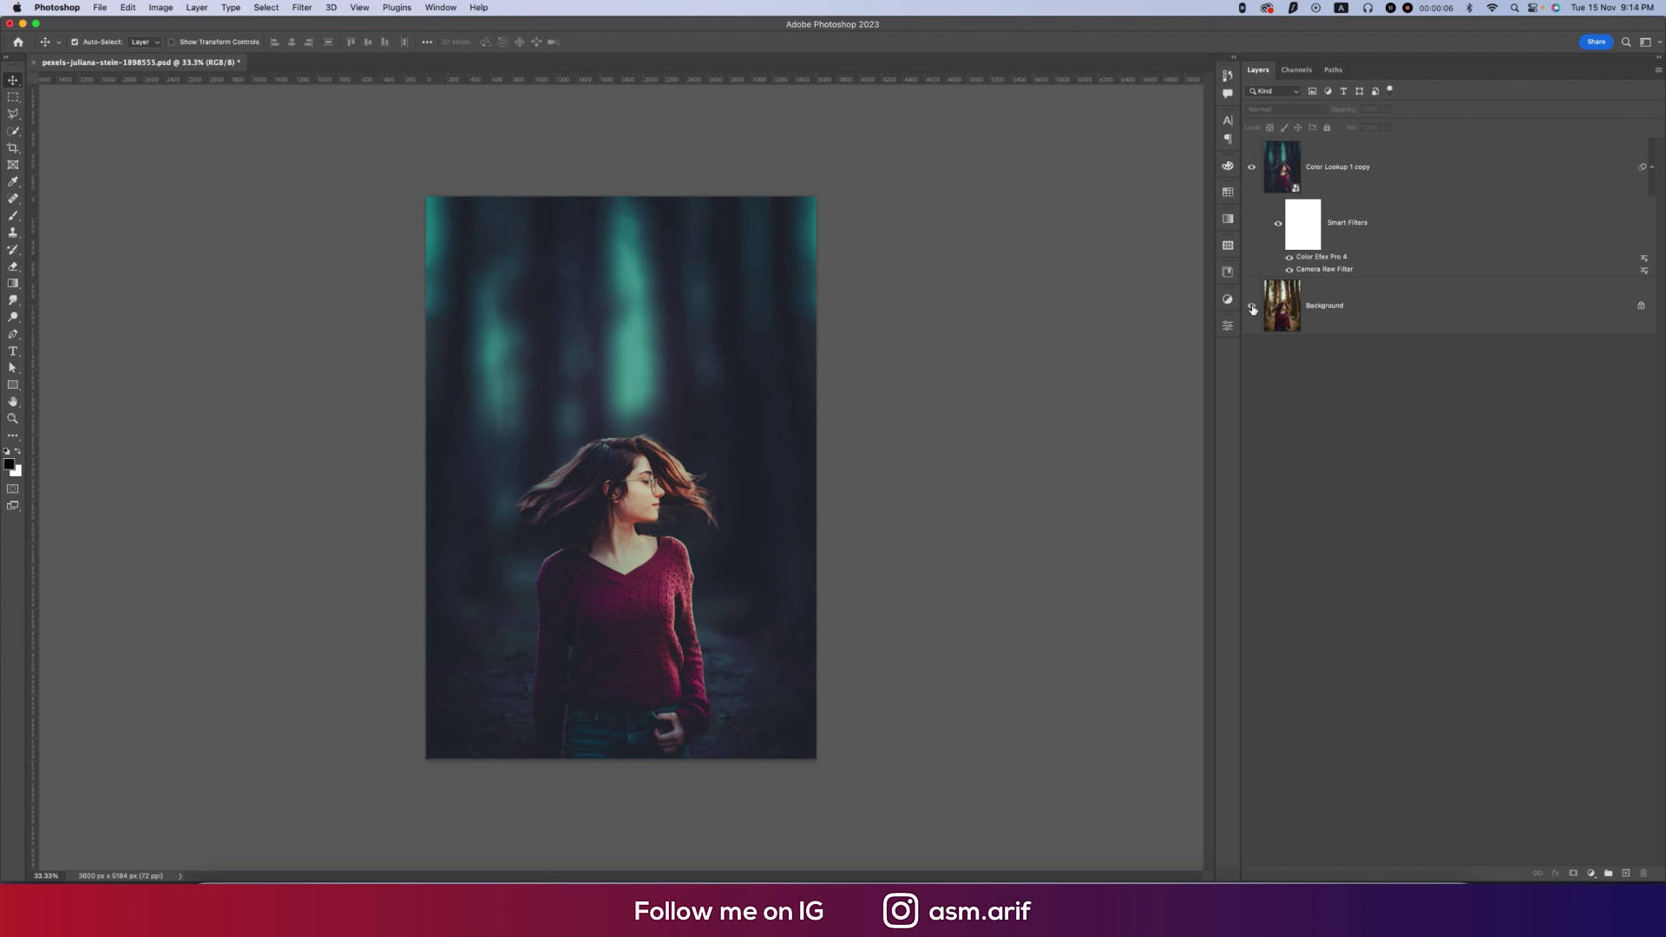
{"action": "left_click", "coordinate": [1252, 305], "text": "alt"}
{"action": "left_click", "coordinate": [1252, 307], "text": "alt"}
{"action": "left_click", "coordinate": [1316, 179]}
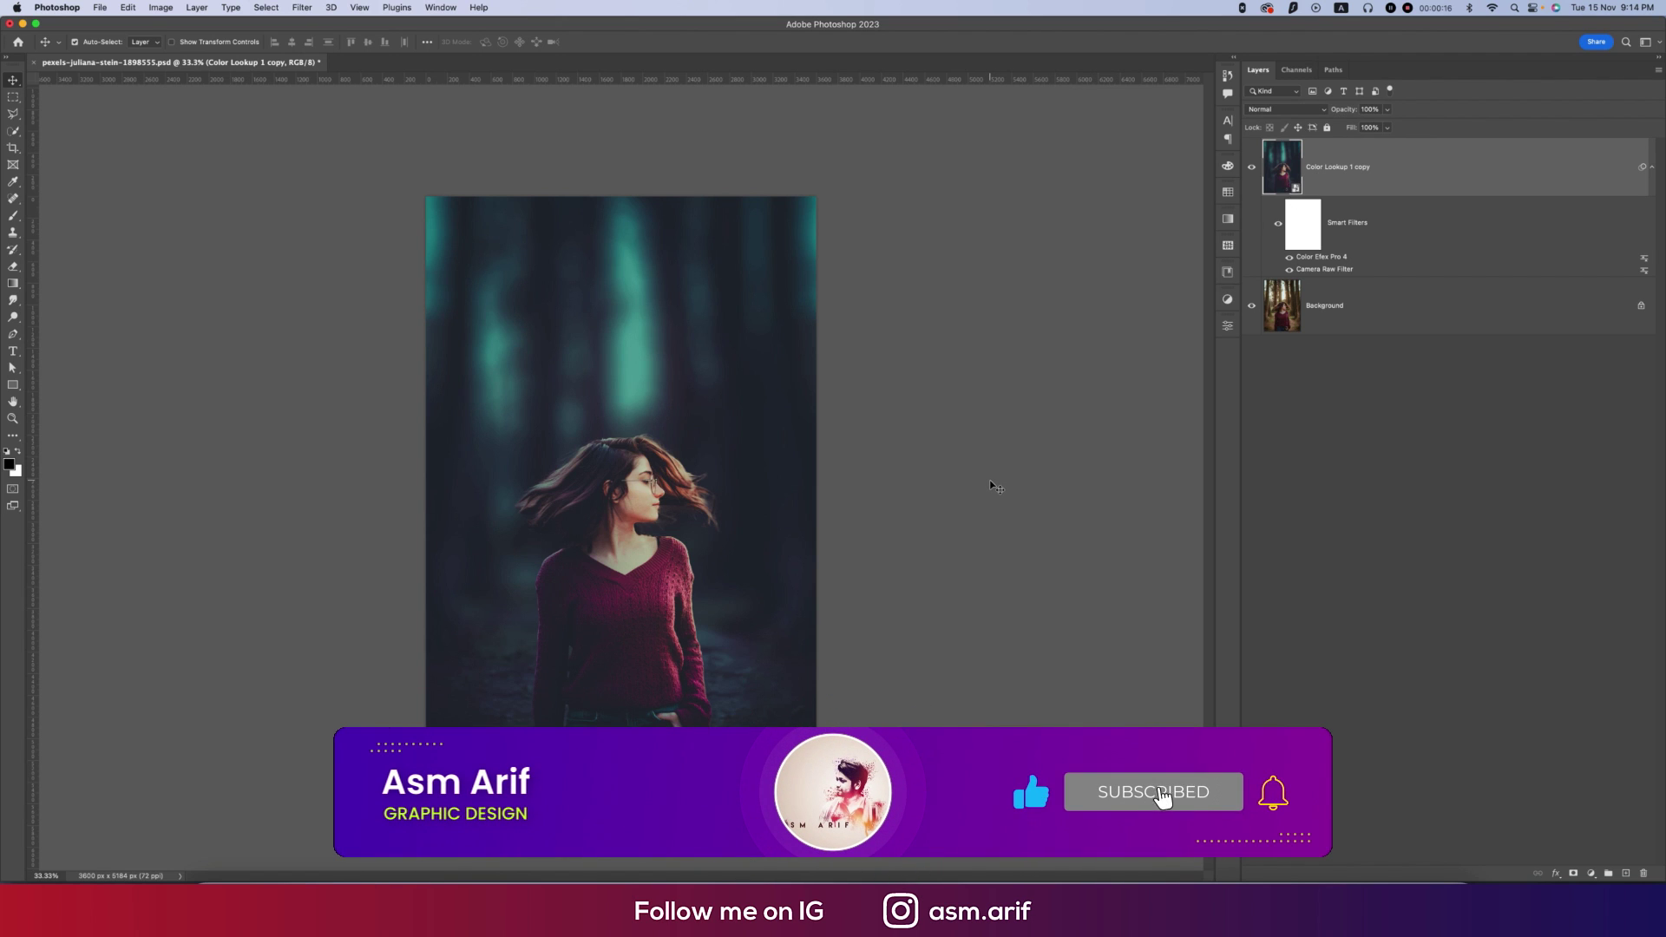
Close the finished document and reopen the original pexels-juliana-stein-1898555.jpg.
{"action": "key", "text": "super+w"}
{"action": "left_click", "coordinate": [855, 341]}
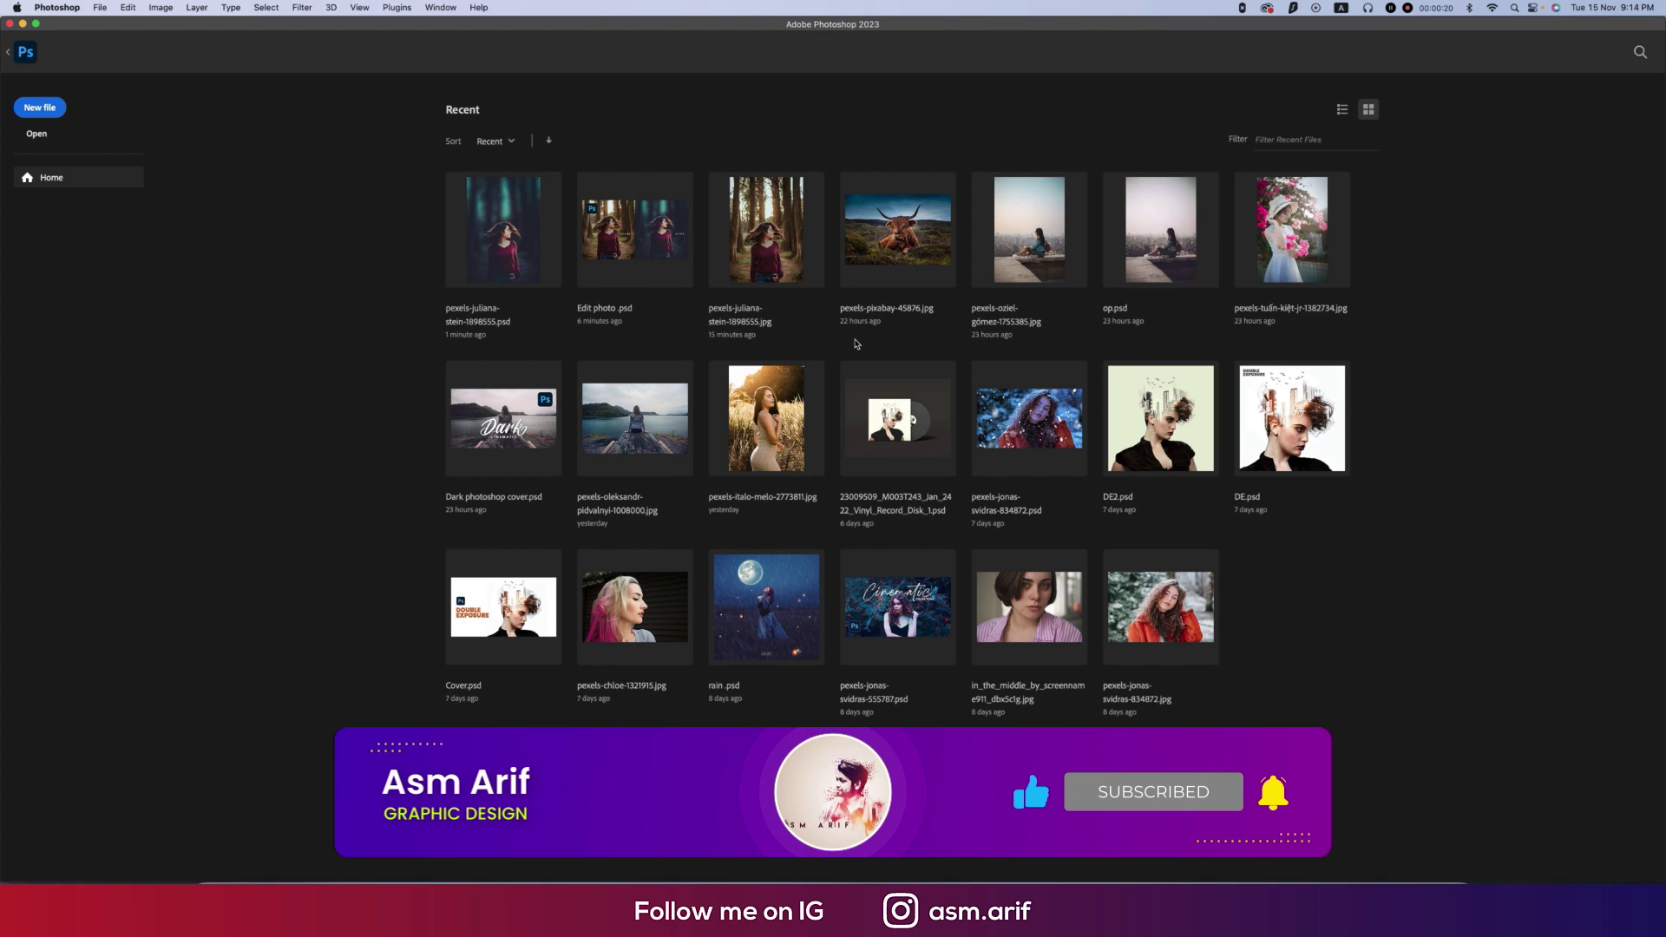
{"action": "left_click", "coordinate": [772, 292]}
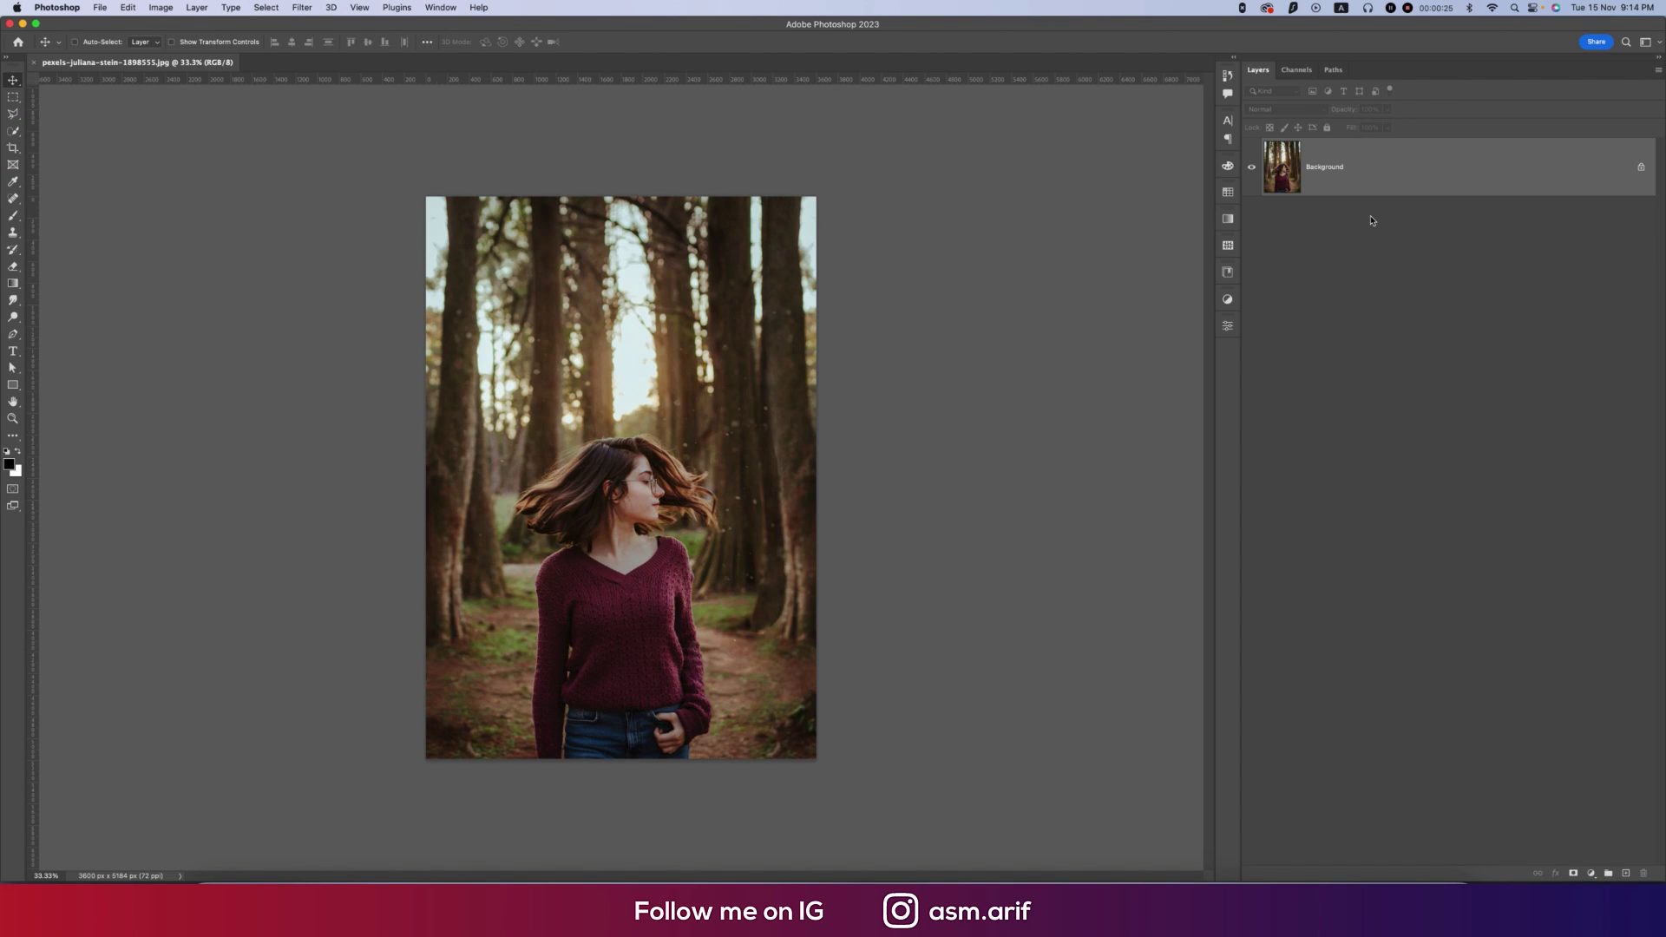
Duplicate the background into a new layer named 'edit'.
{"action": "key", "text": "super+j"}
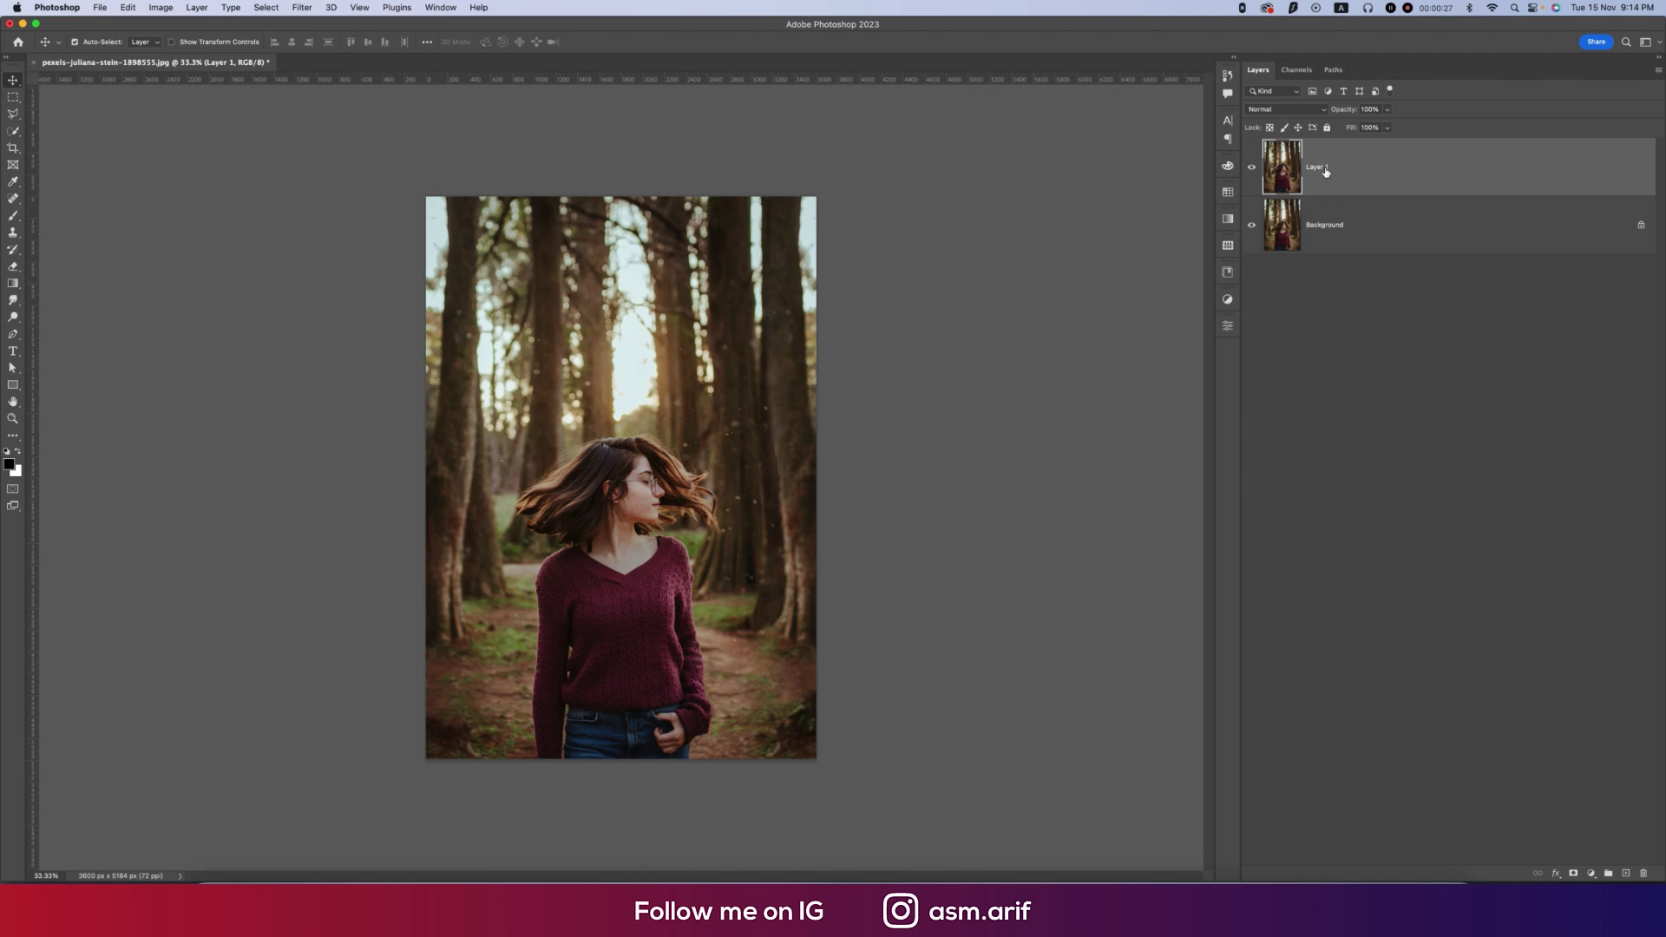
{"action": "type", "text": "edit"}
{"action": "key", "text": "Return"}
{"action": "left_click", "coordinate": [13, 130]}
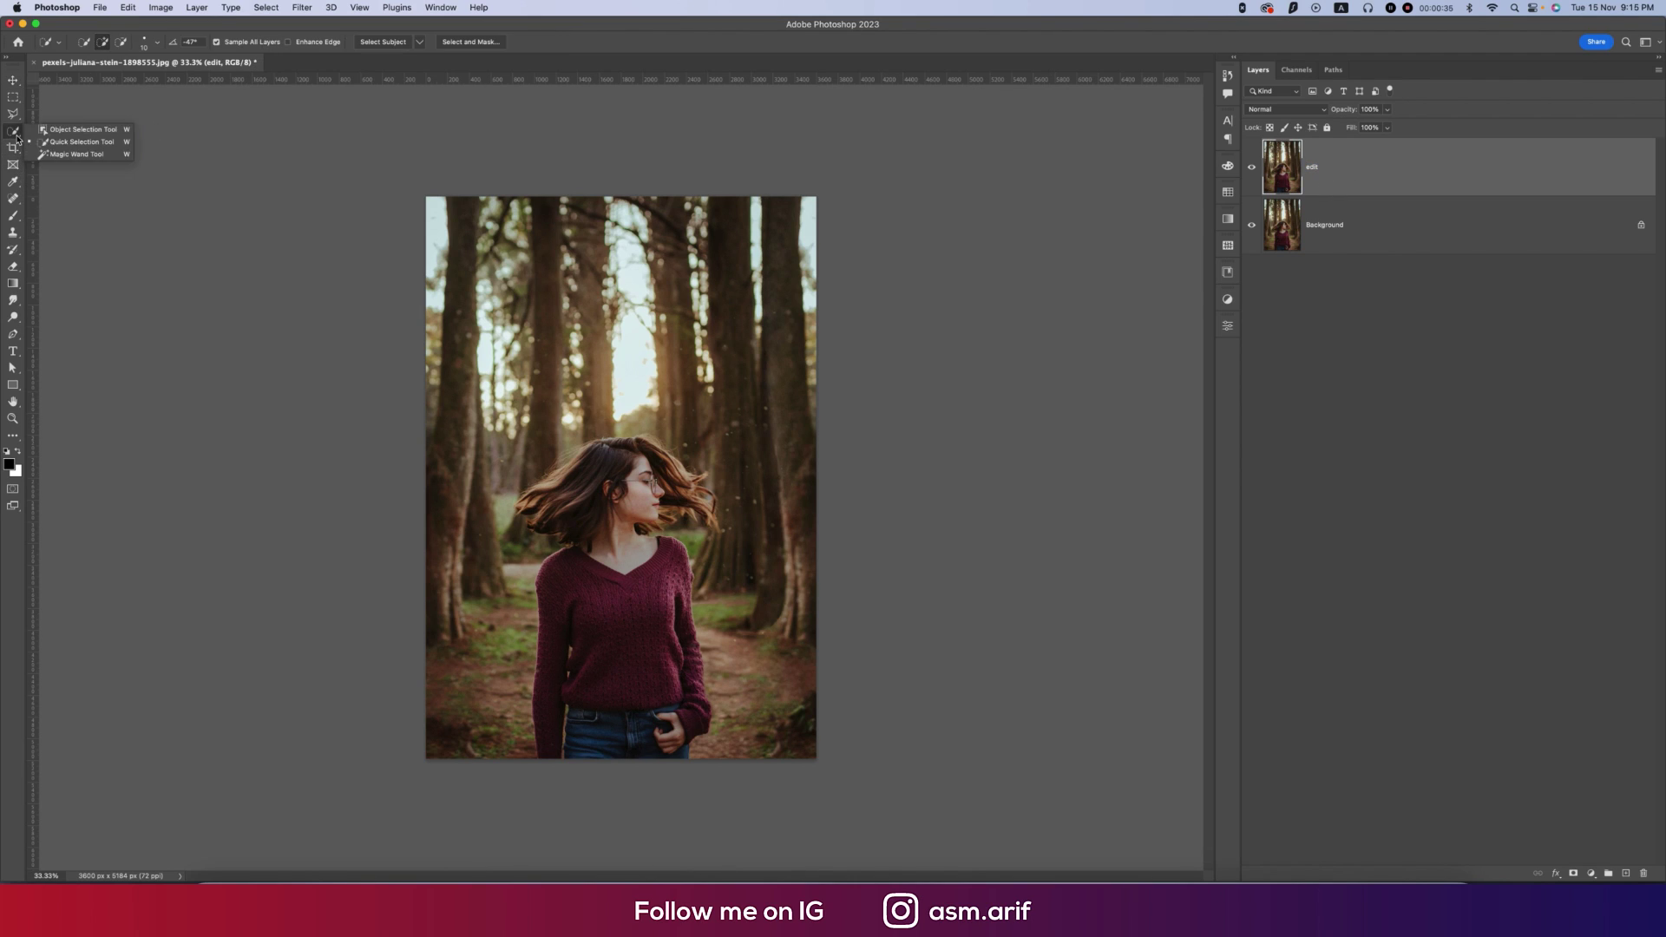
Select the woman by dragging an Object Selection rectangle around her.
{"action": "left_click", "coordinate": [69, 129]}
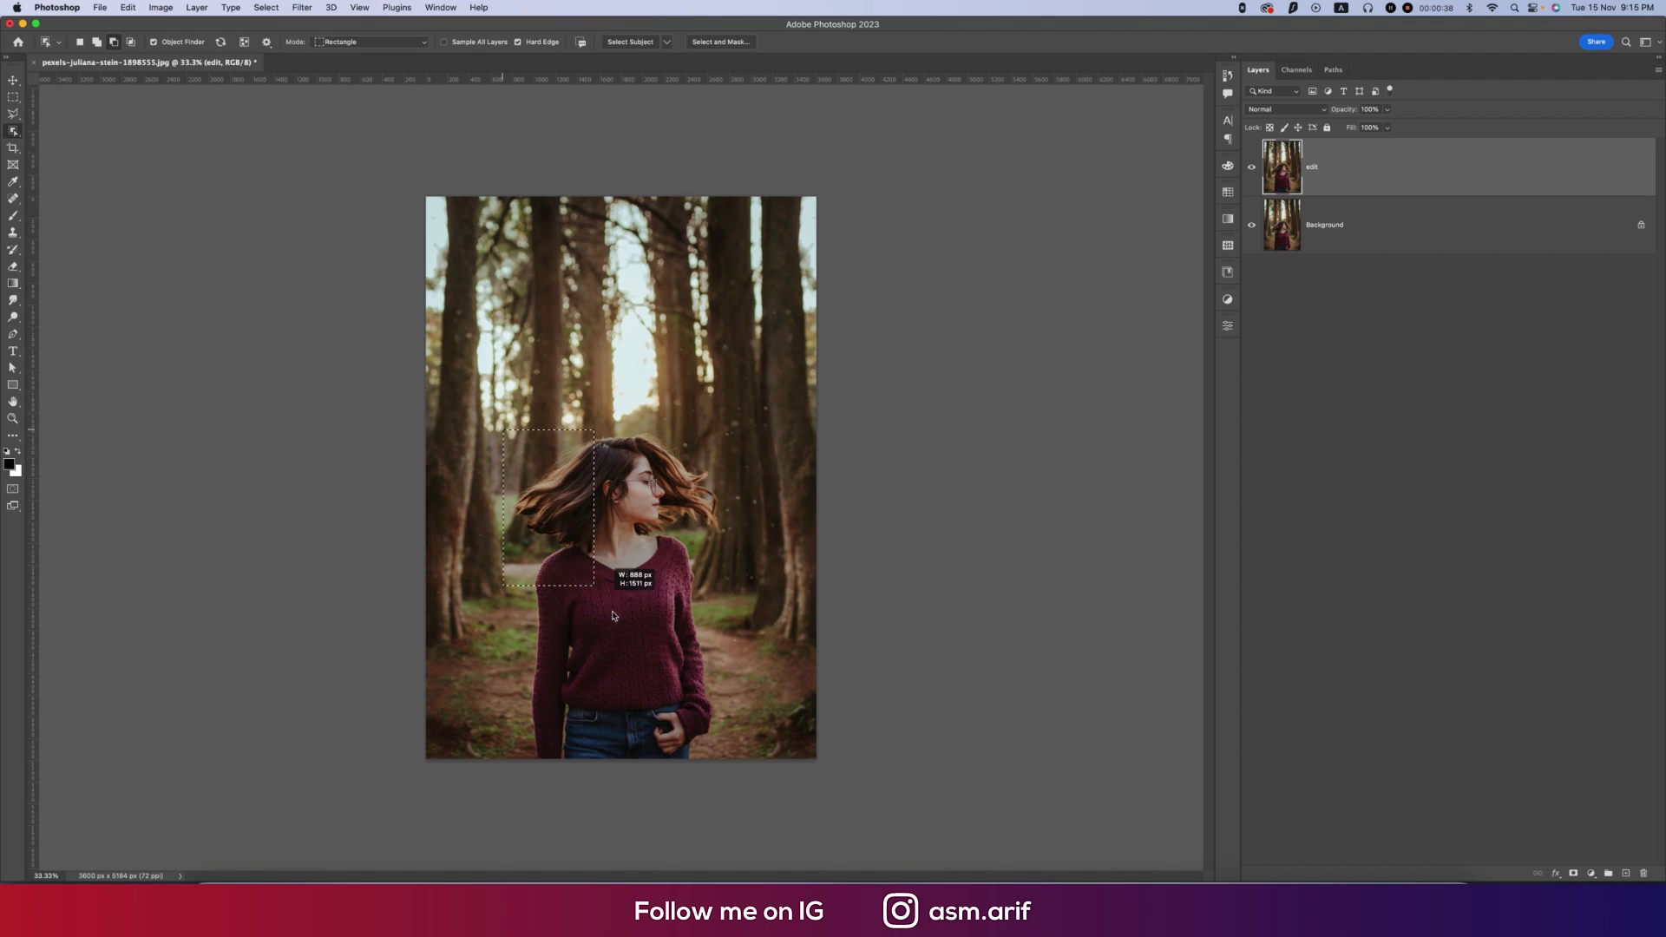
{"action": "left_click_drag", "start_coordinate": [504, 430], "coordinate": [744, 739]}
{"action": "left_click_drag", "start_coordinate": [744, 739], "coordinate": [745, 744]}
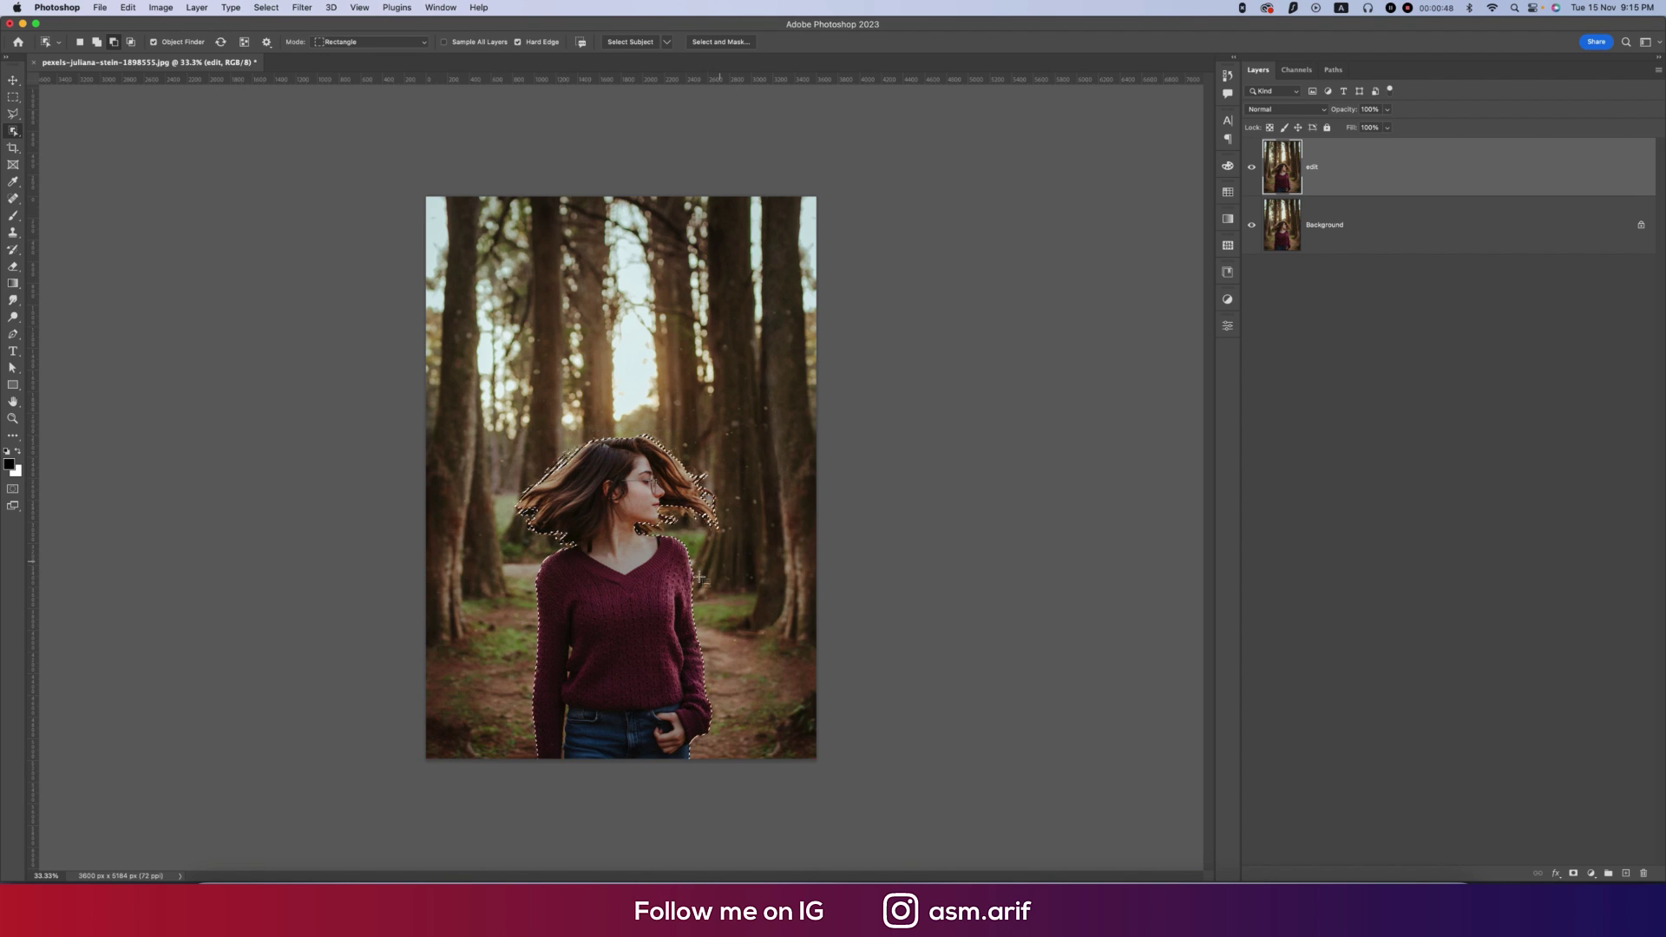
{"action": "scroll", "coordinate": [607, 634], "scroll_direction": "up", "scroll_amount": 6}
{"action": "left_click_drag", "start_coordinate": [608, 633], "coordinate": [799, 249]}
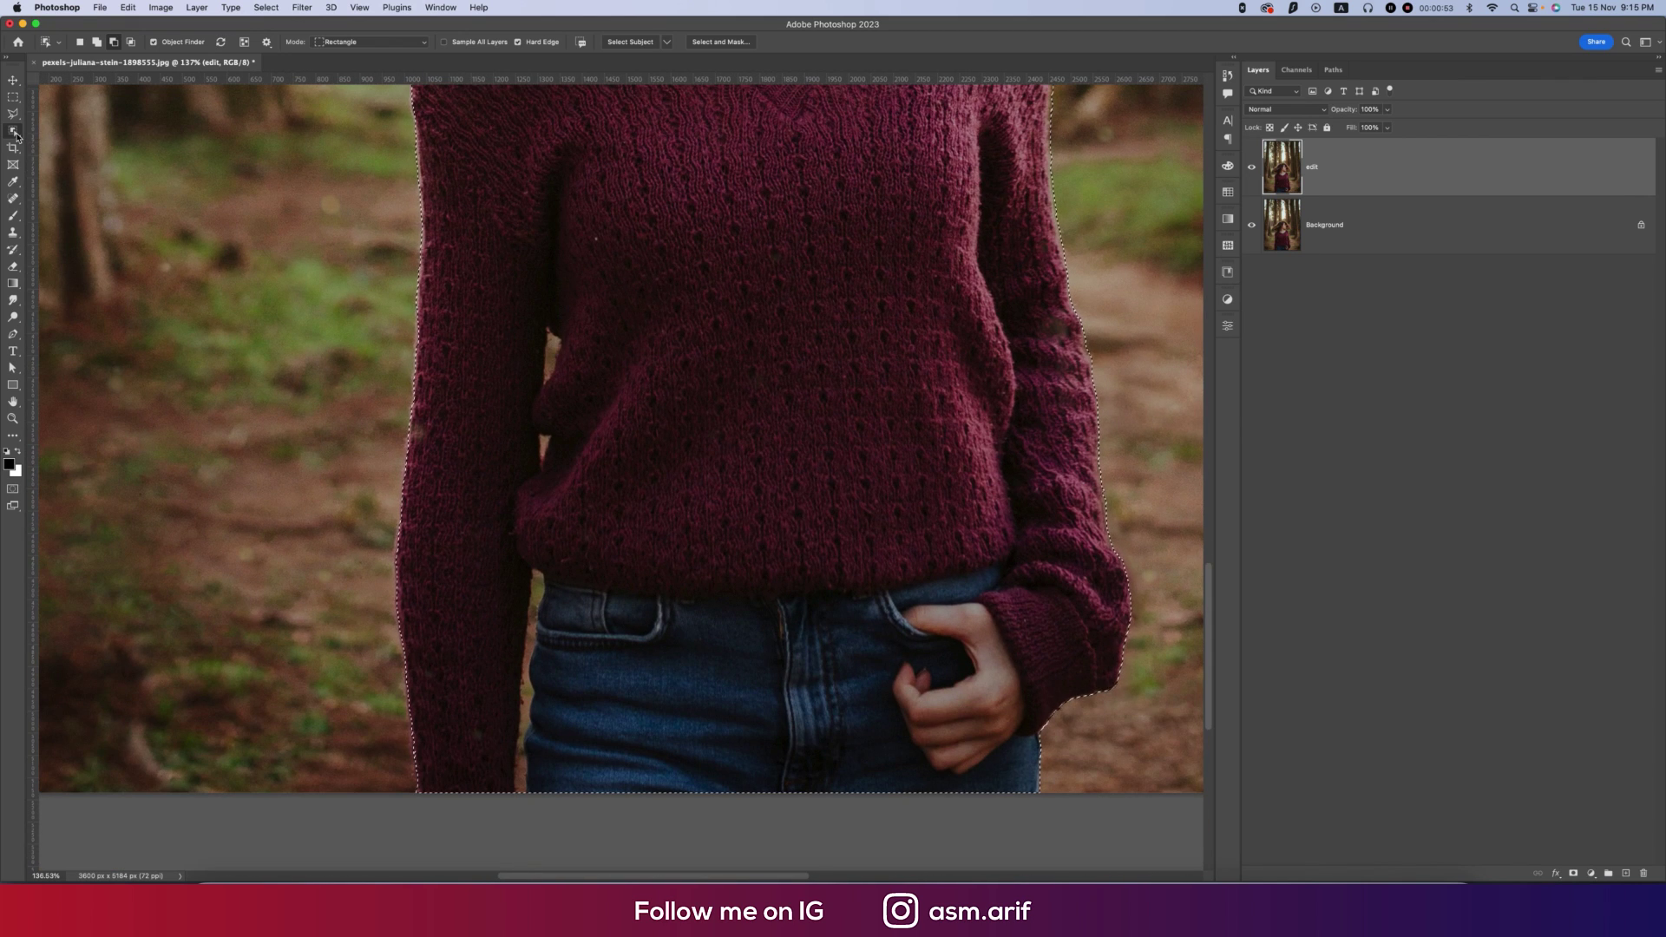
Subtract the background gaps beside her arm and jeans using Quick Selection.
{"action": "right_click", "coordinate": [13, 131]}
{"action": "left_click", "coordinate": [69, 142]}
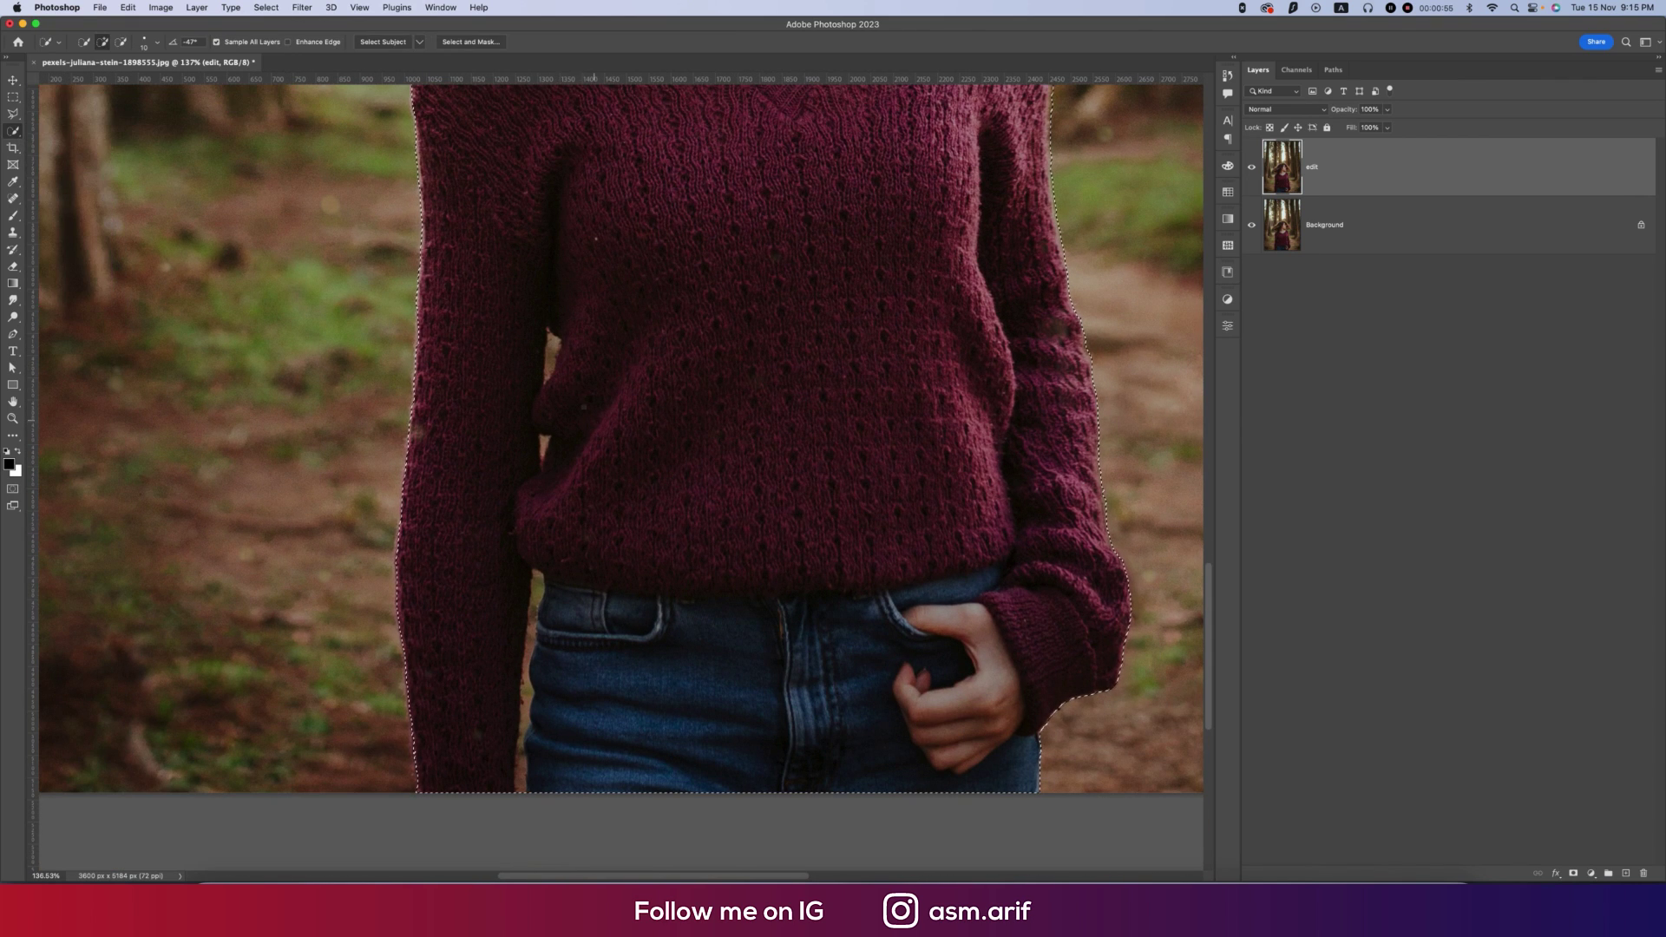
{"action": "scroll", "coordinate": [561, 364], "scroll_direction": "up", "scroll_amount": 5}
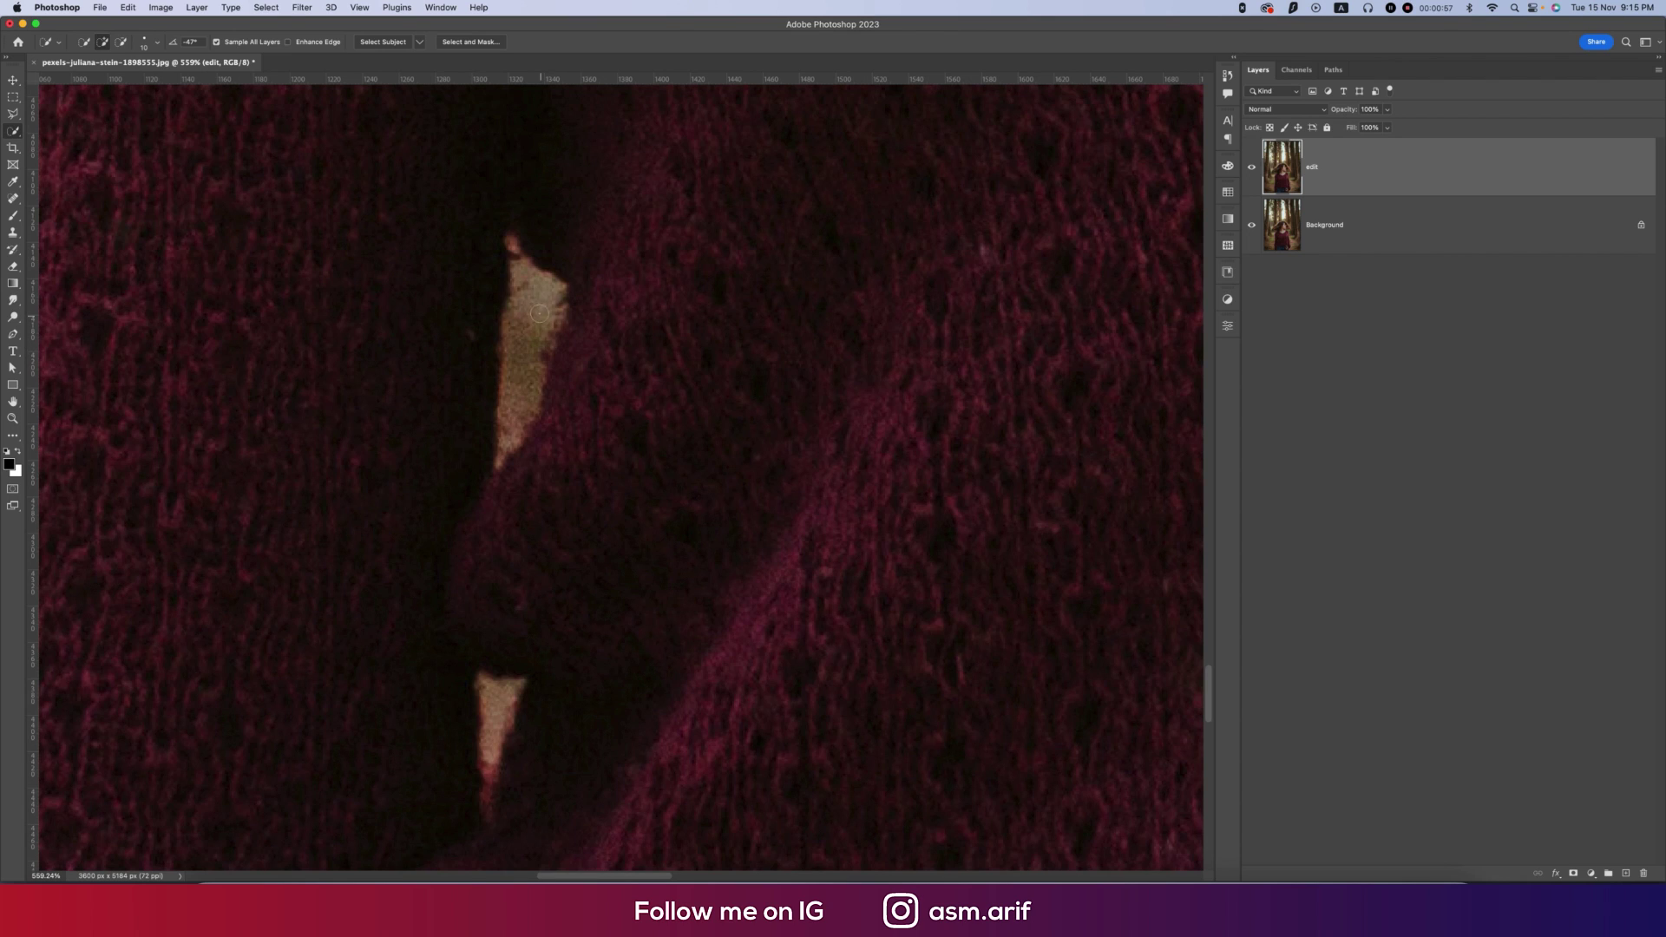
{"action": "mouse_move", "coordinate": [527, 292]}
{"action": "left_mouse_down"}
{"action": "mouse_move", "coordinate": [515, 257]}
{"action": "mouse_move", "coordinate": [531, 362]}
{"action": "mouse_move", "coordinate": [511, 406]}
{"action": "mouse_move", "coordinate": [503, 260]}
{"action": "mouse_move", "coordinate": [499, 434]}
{"action": "mouse_move", "coordinate": [538, 489]}
{"action": "left_mouse_up"}
{"action": "scroll", "coordinate": [538, 489], "scroll_direction": "down", "scroll_amount": 5}
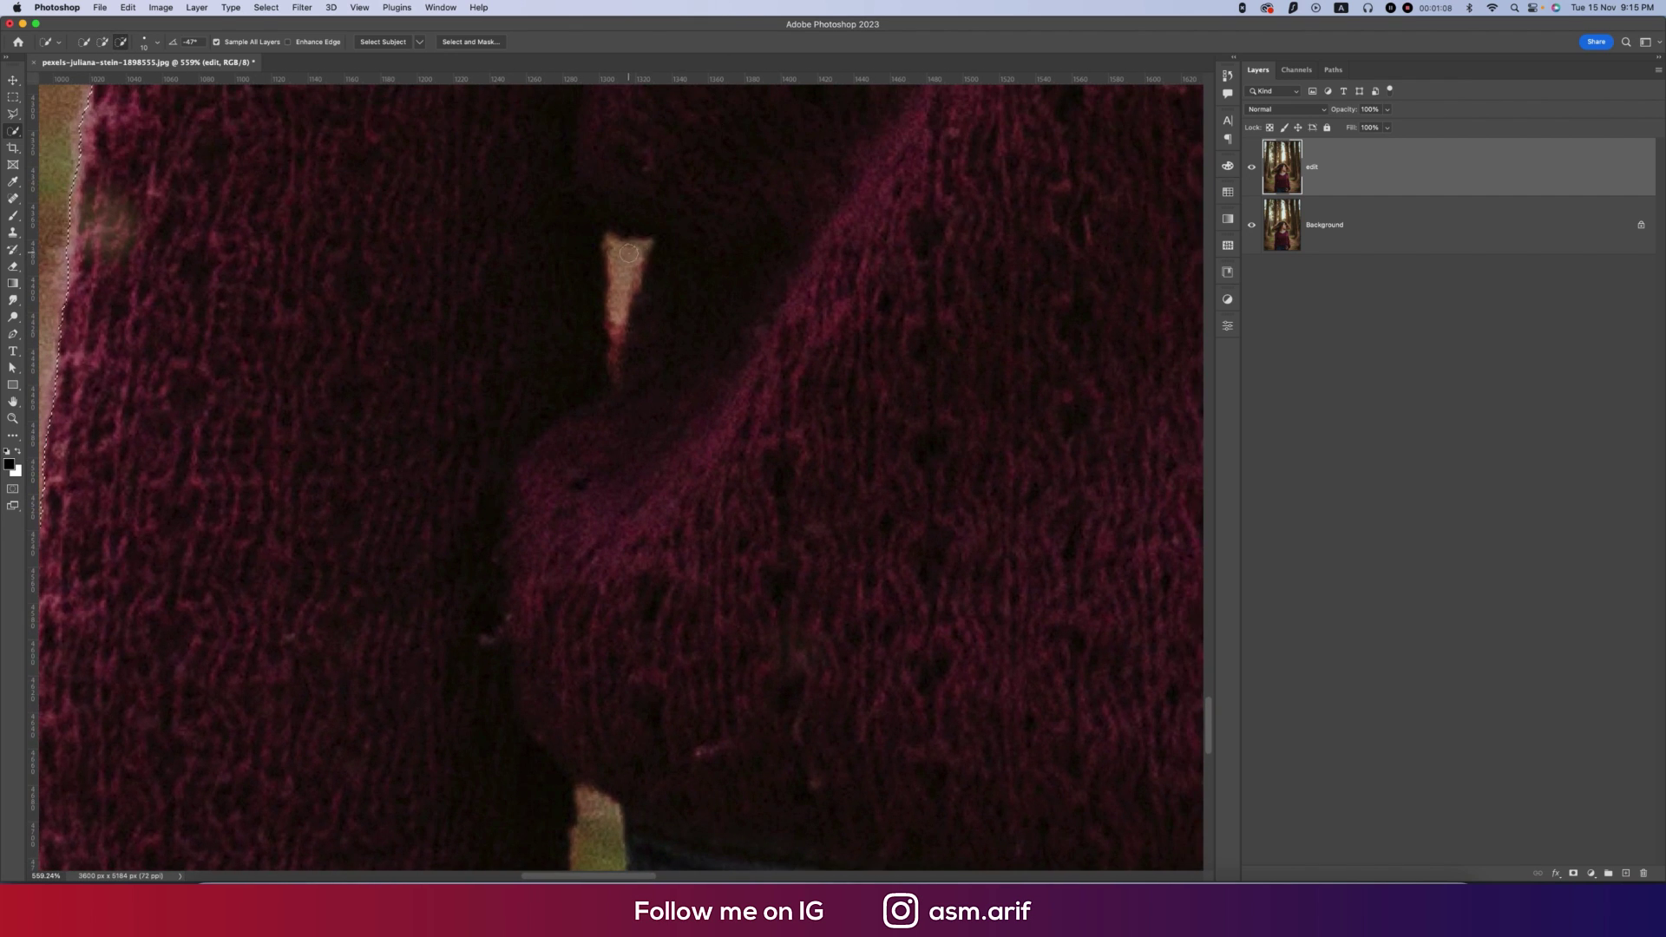
{"action": "mouse_move", "coordinate": [651, 254]}
{"action": "left_mouse_down"}
{"action": "mouse_move", "coordinate": [629, 235]}
{"action": "mouse_move", "coordinate": [612, 343]}
{"action": "left_mouse_up"}
{"action": "left_click_drag", "start_coordinate": [703, 419], "coordinate": [785, 154]}
{"action": "scroll", "coordinate": [788, 561], "scroll_direction": "down", "scroll_amount": 5}
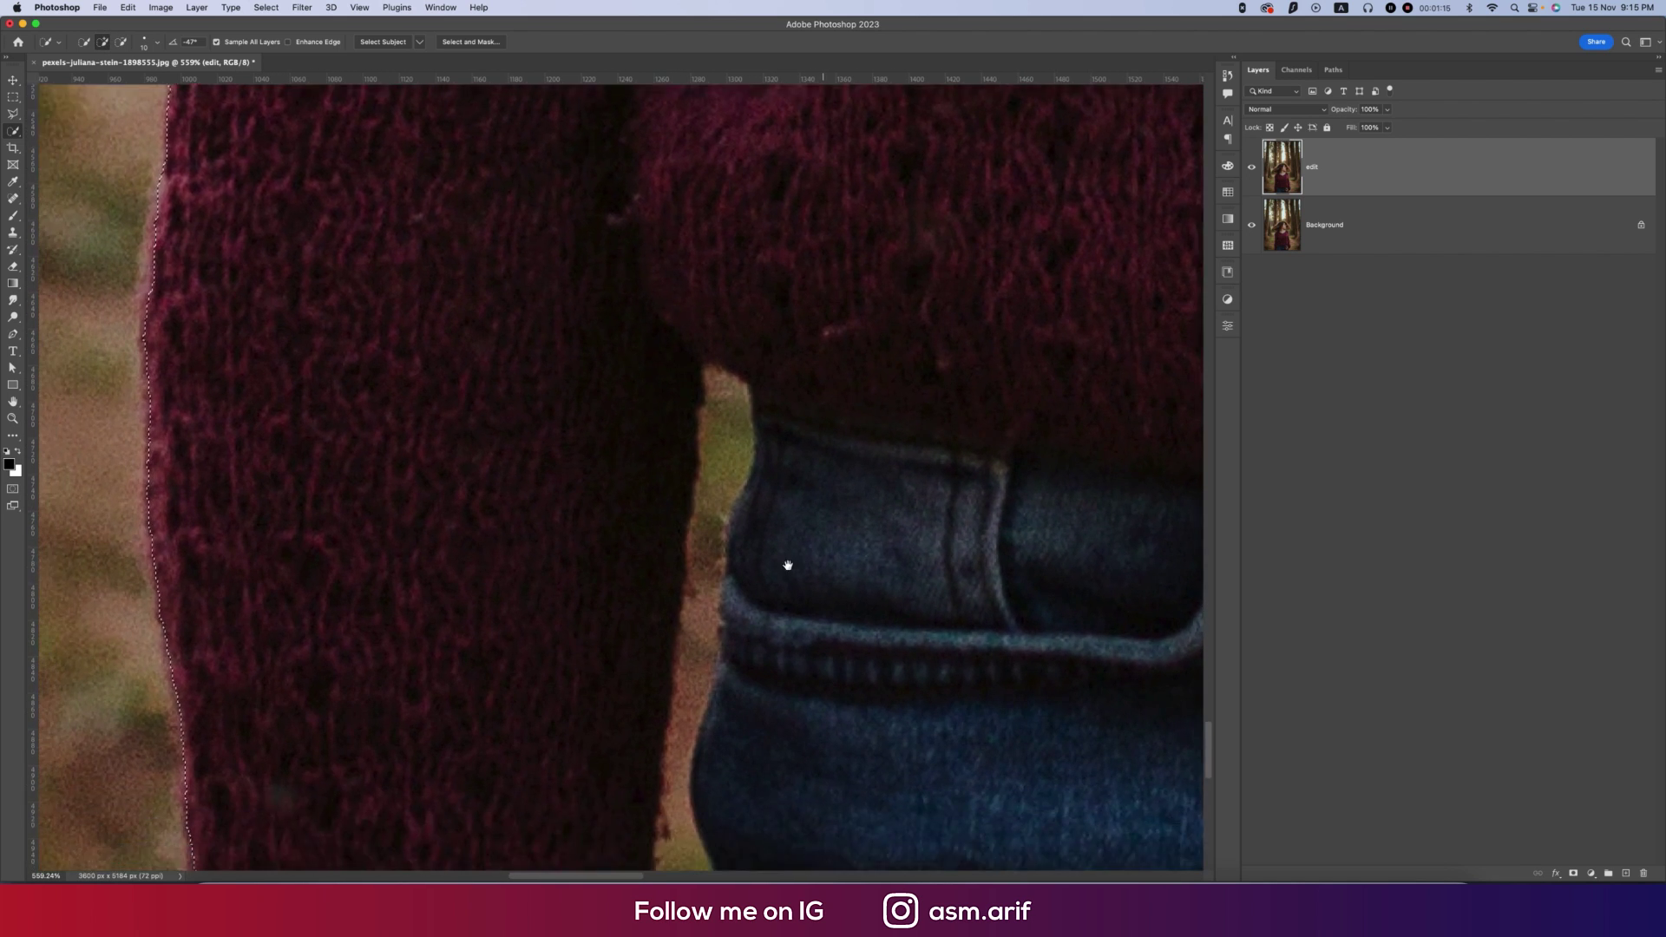
{"action": "left_click_drag", "start_coordinate": [720, 234], "coordinate": [681, 625]}
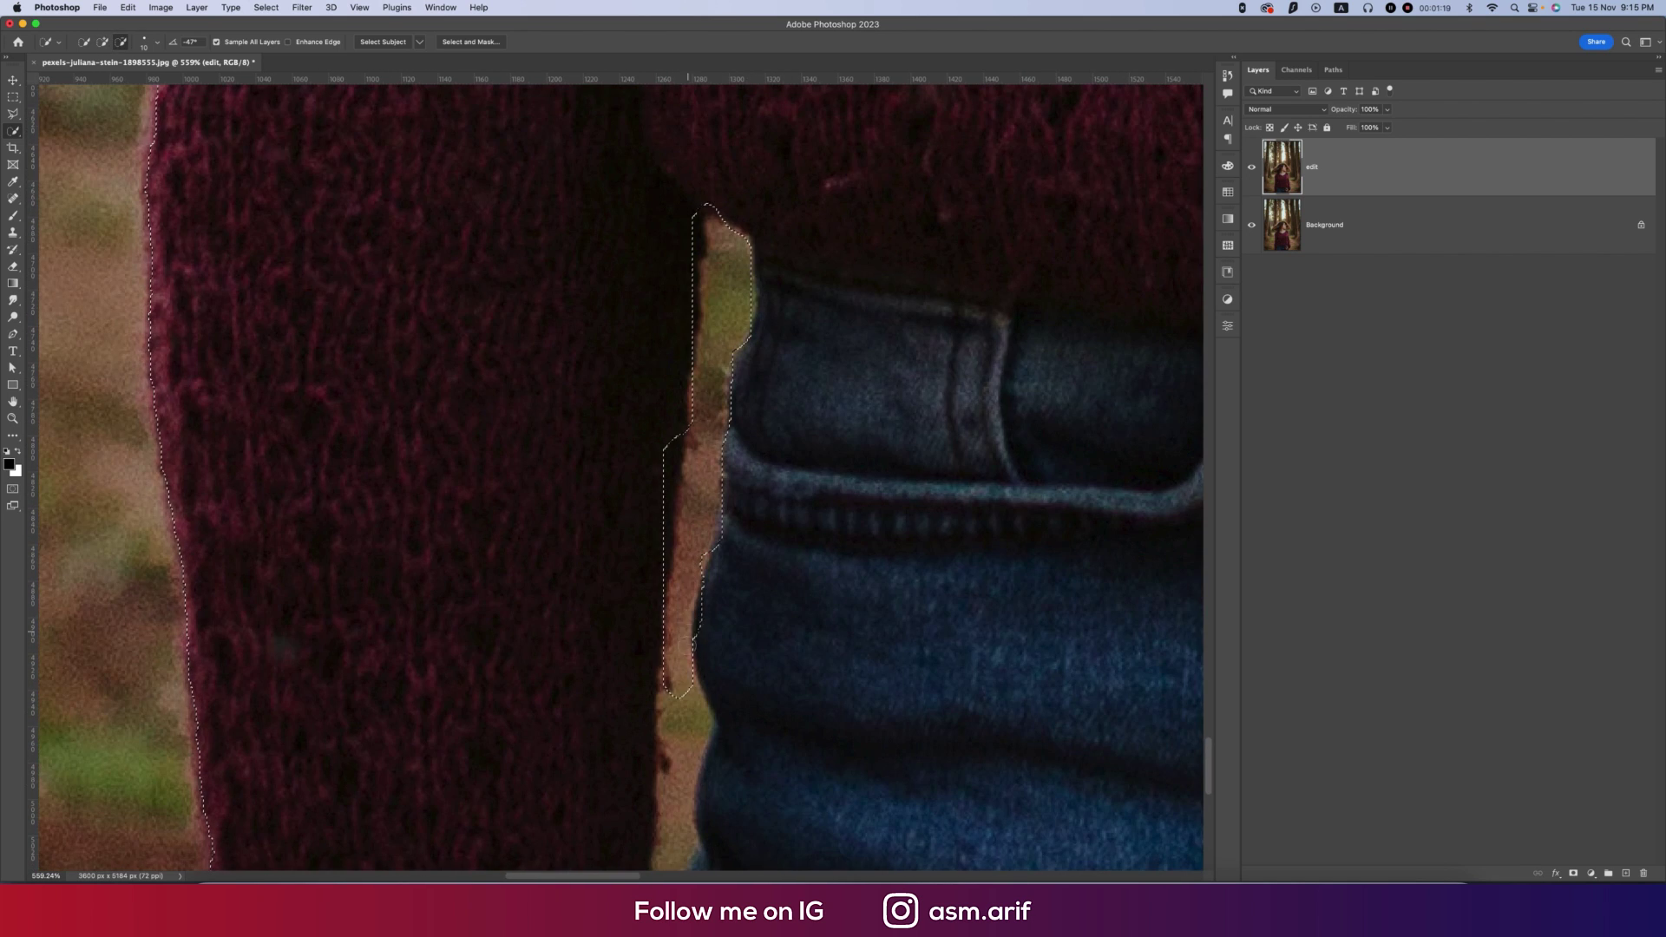
{"action": "left_click_drag", "start_coordinate": [679, 707], "coordinate": [692, 785]}
{"action": "scroll", "coordinate": [759, 290], "scroll_direction": "down", "scroll_amount": 5}
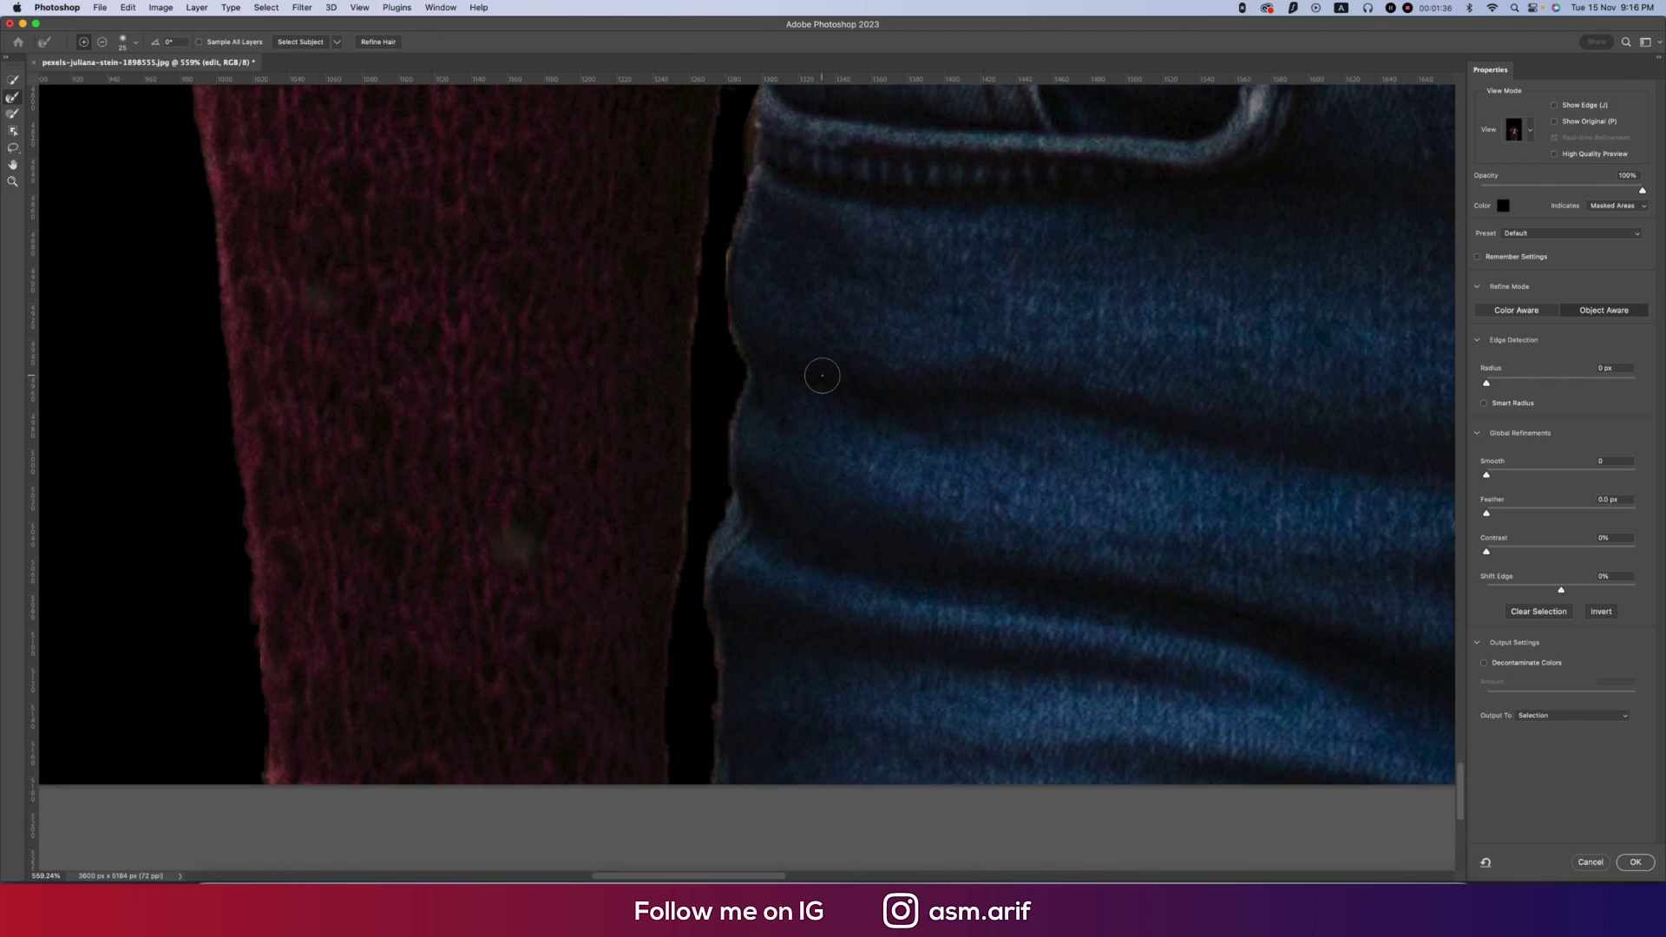
Refine the selection edge around the woman's hair tips with the Refine Edge Brush.
{"action": "key", "text": "super+0"}
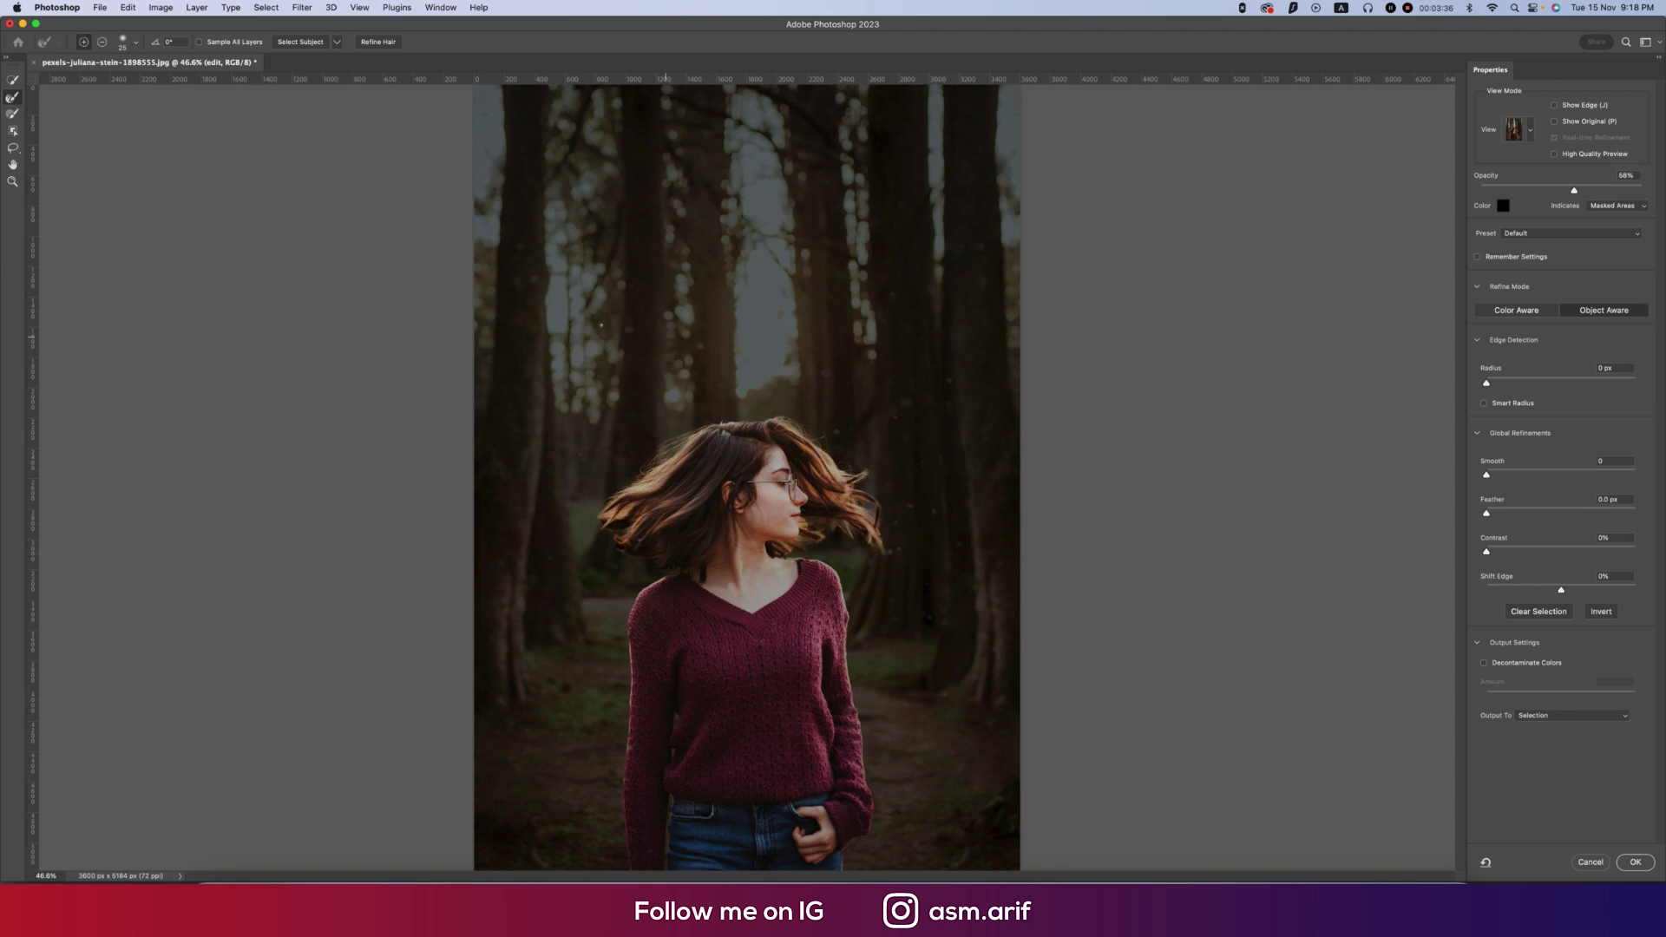
{"action": "scroll", "coordinate": [880, 560], "scroll_direction": "up", "scroll_amount": 5}
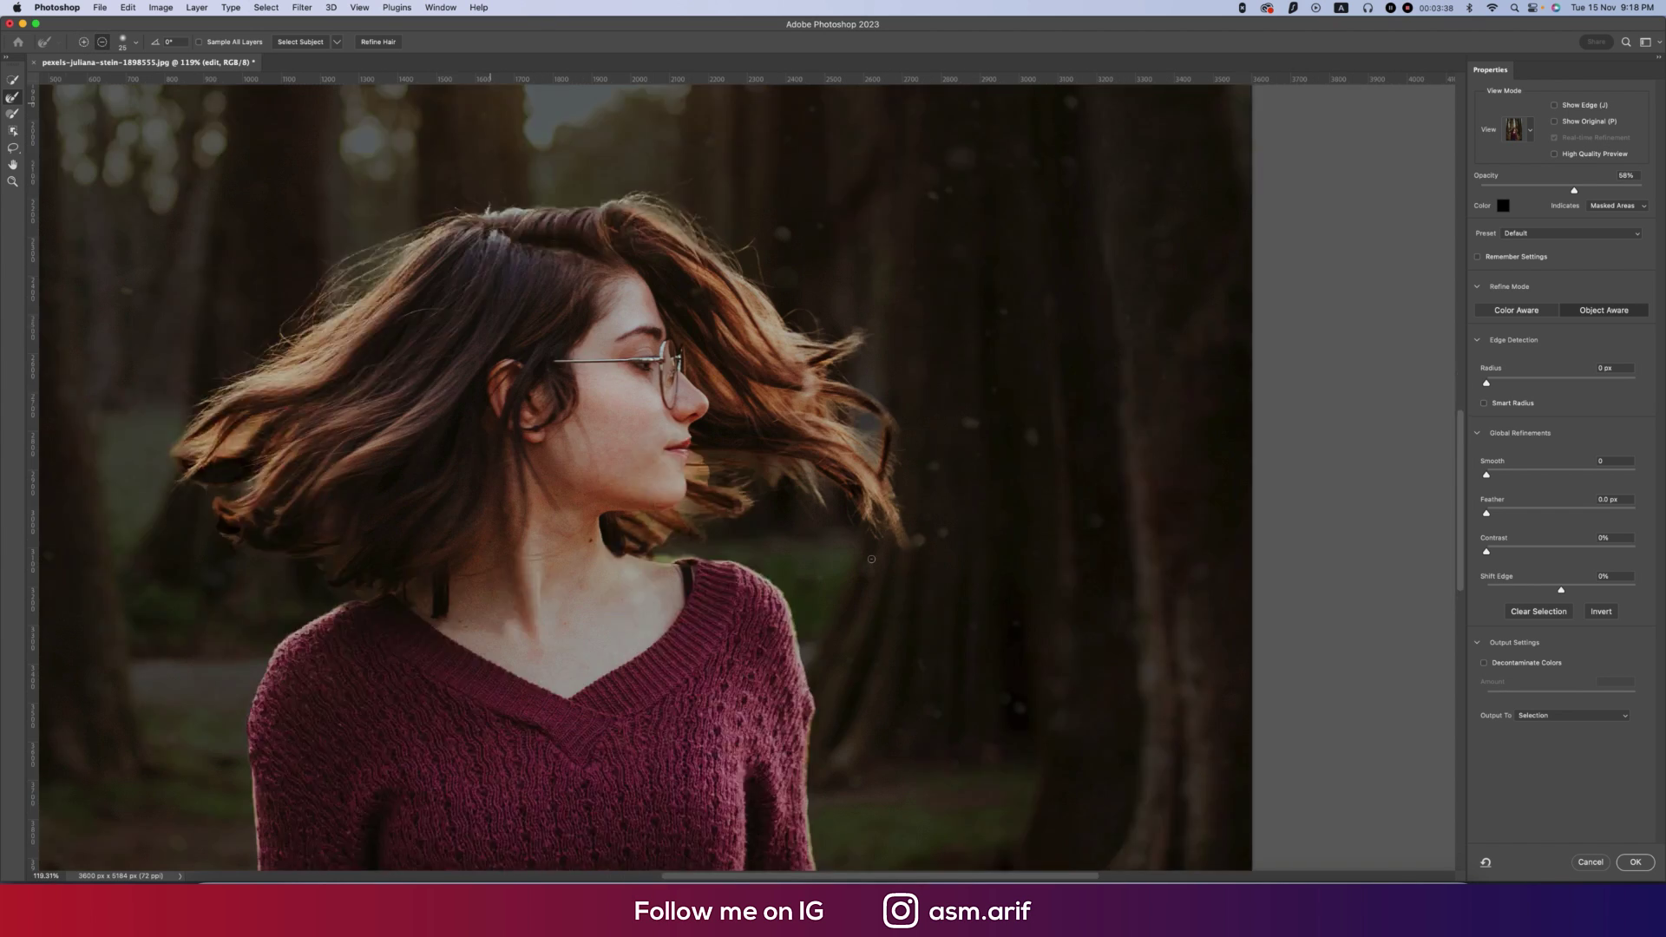
{"action": "mouse_move", "coordinate": [596, 399]}
{"action": "left_mouse_down"}
{"action": "mouse_move", "coordinate": [654, 415]}
{"action": "mouse_move", "coordinate": [622, 437]}
{"action": "left_mouse_up"}
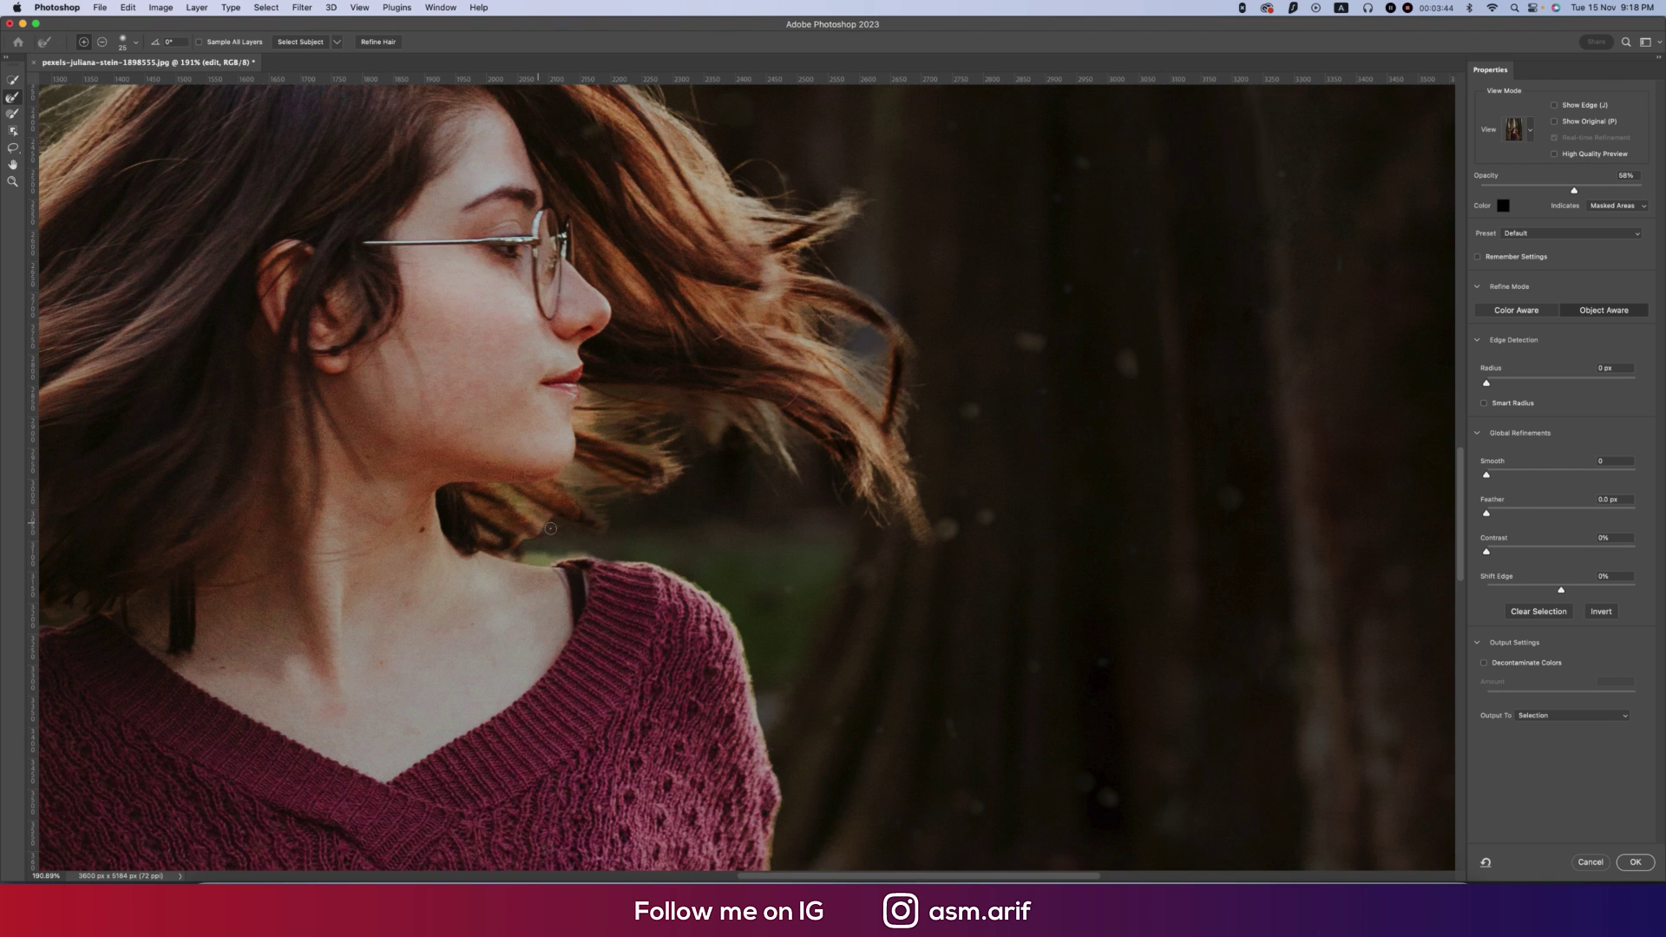
{"action": "left_click_drag", "start_coordinate": [241, 703], "coordinate": [679, 657]}
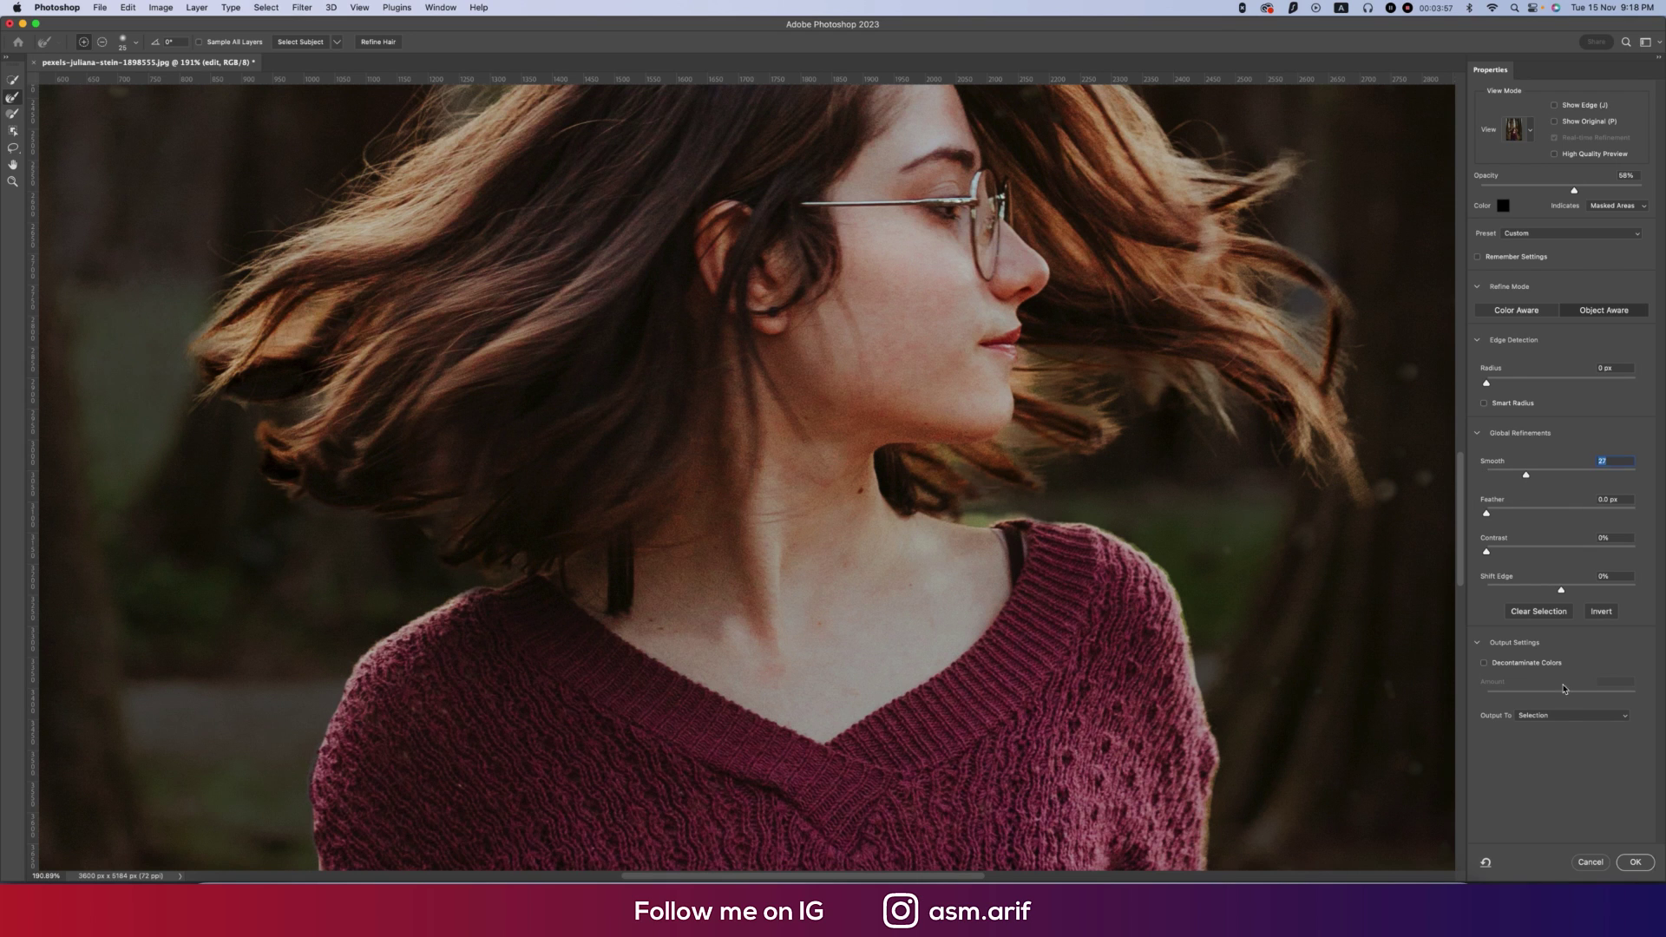
Output the refined selection to a new layer and apply it.
{"action": "left_click", "coordinate": [1561, 715]}
{"action": "left_click", "coordinate": [1561, 742]}
{"action": "left_click", "coordinate": [1634, 861]}
Load the cut-out woman's outline as a selection on the edit layer.
{"action": "key", "text": "super+0"}
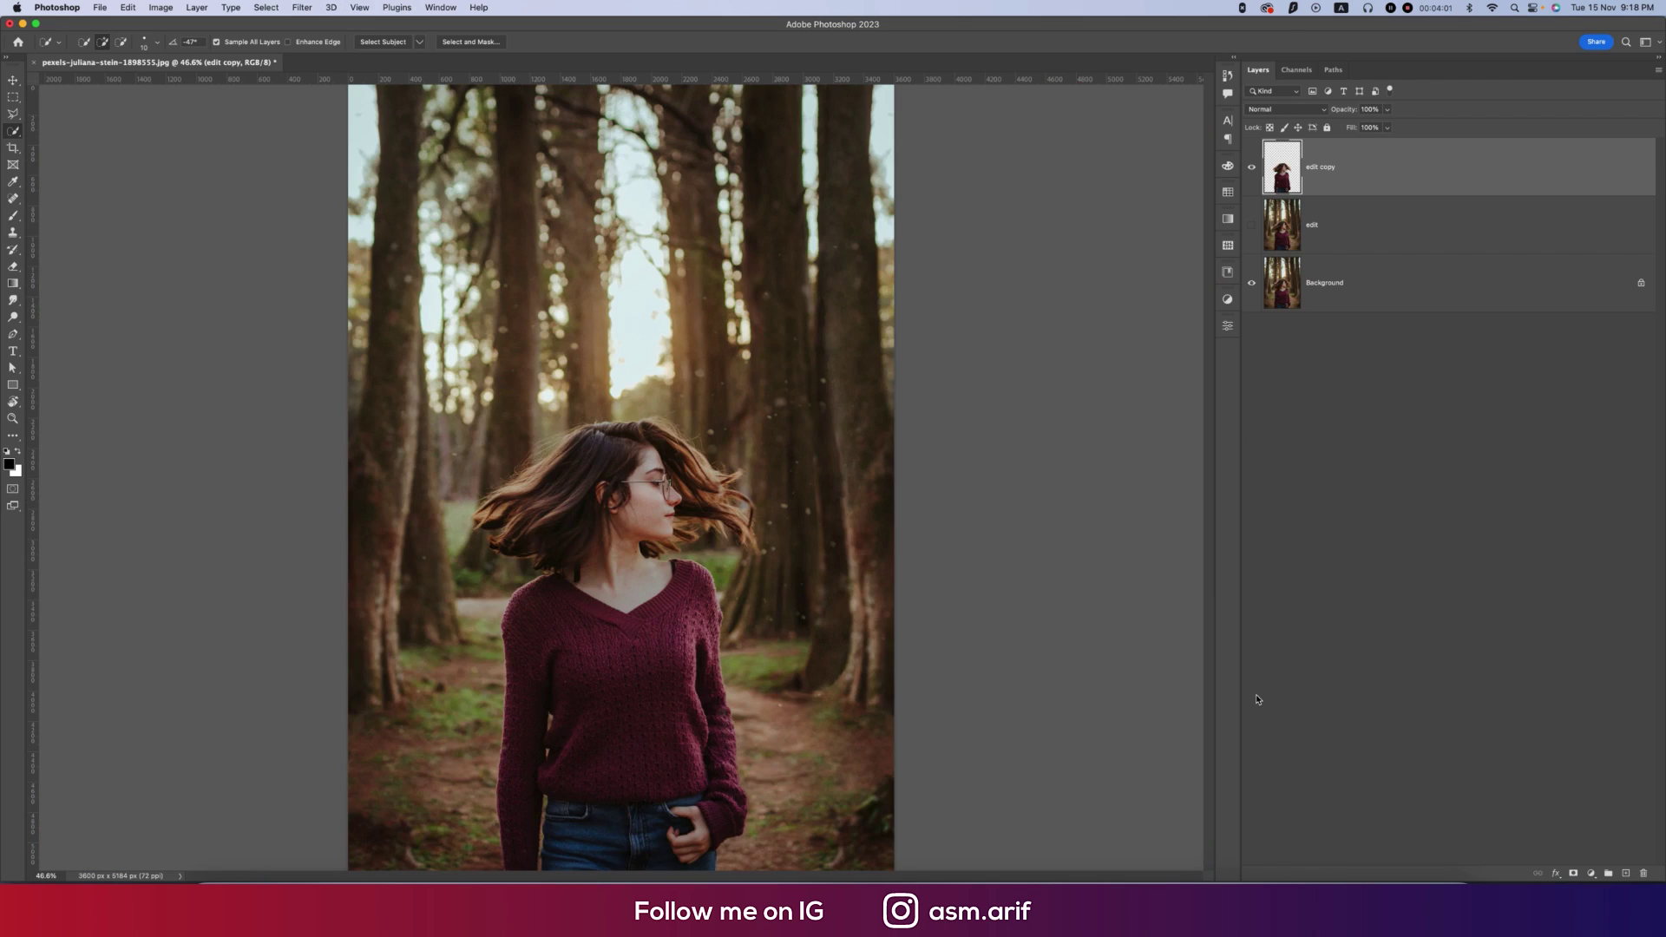
{"action": "left_click", "coordinate": [1252, 283]}
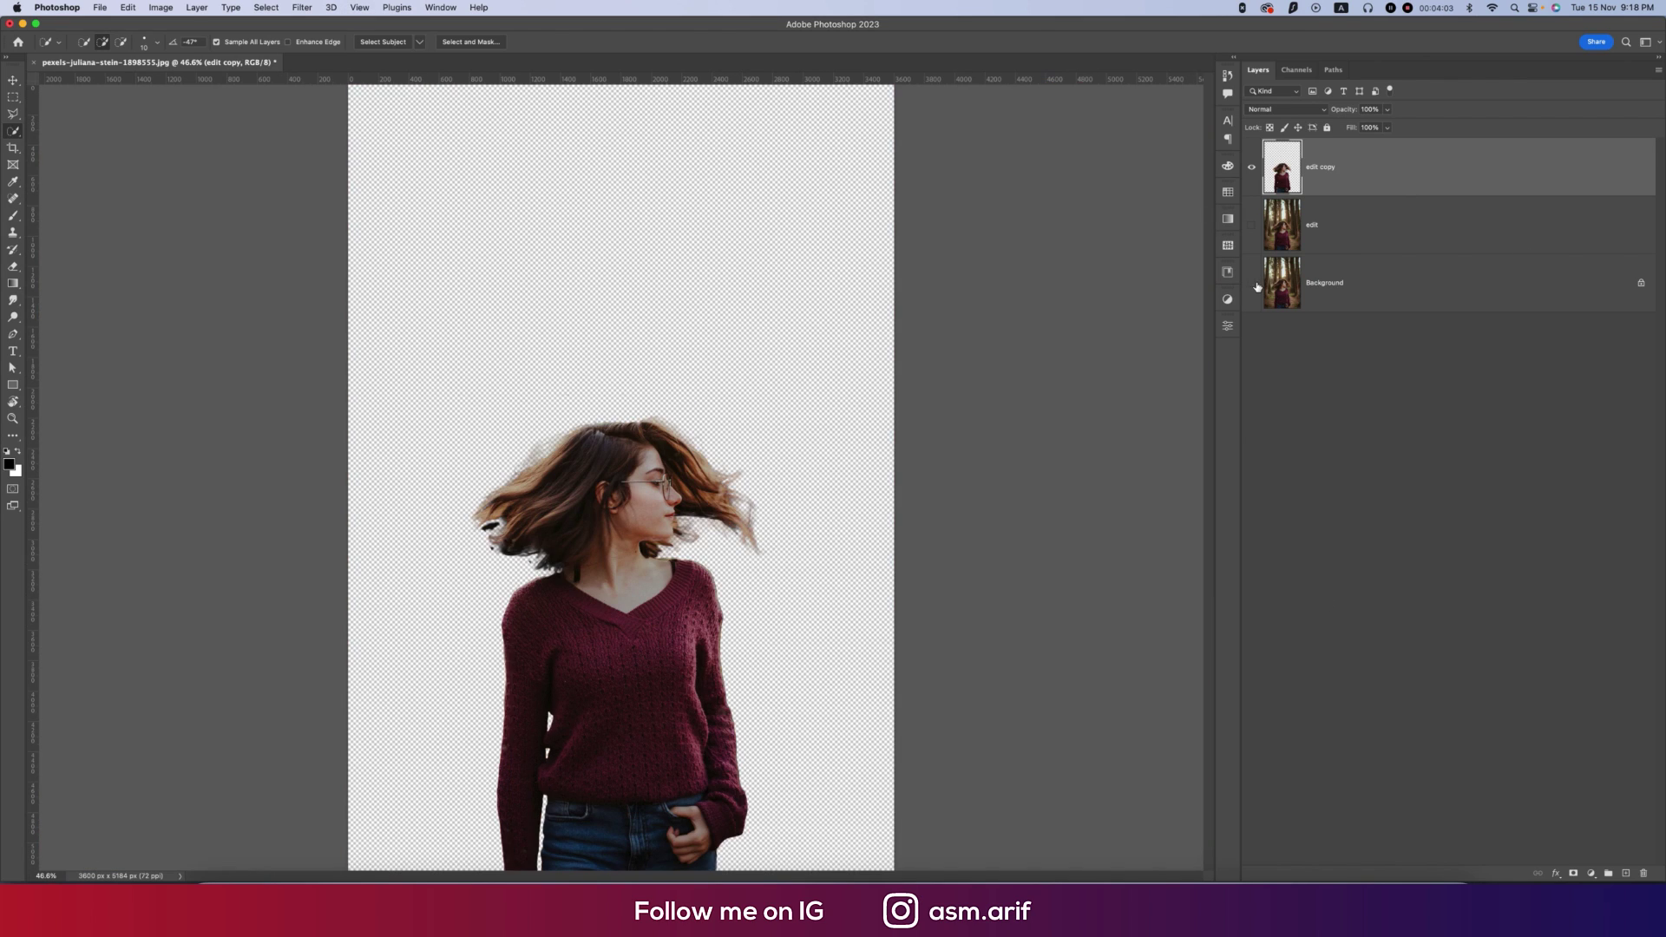
{"action": "left_click", "coordinate": [1253, 283]}
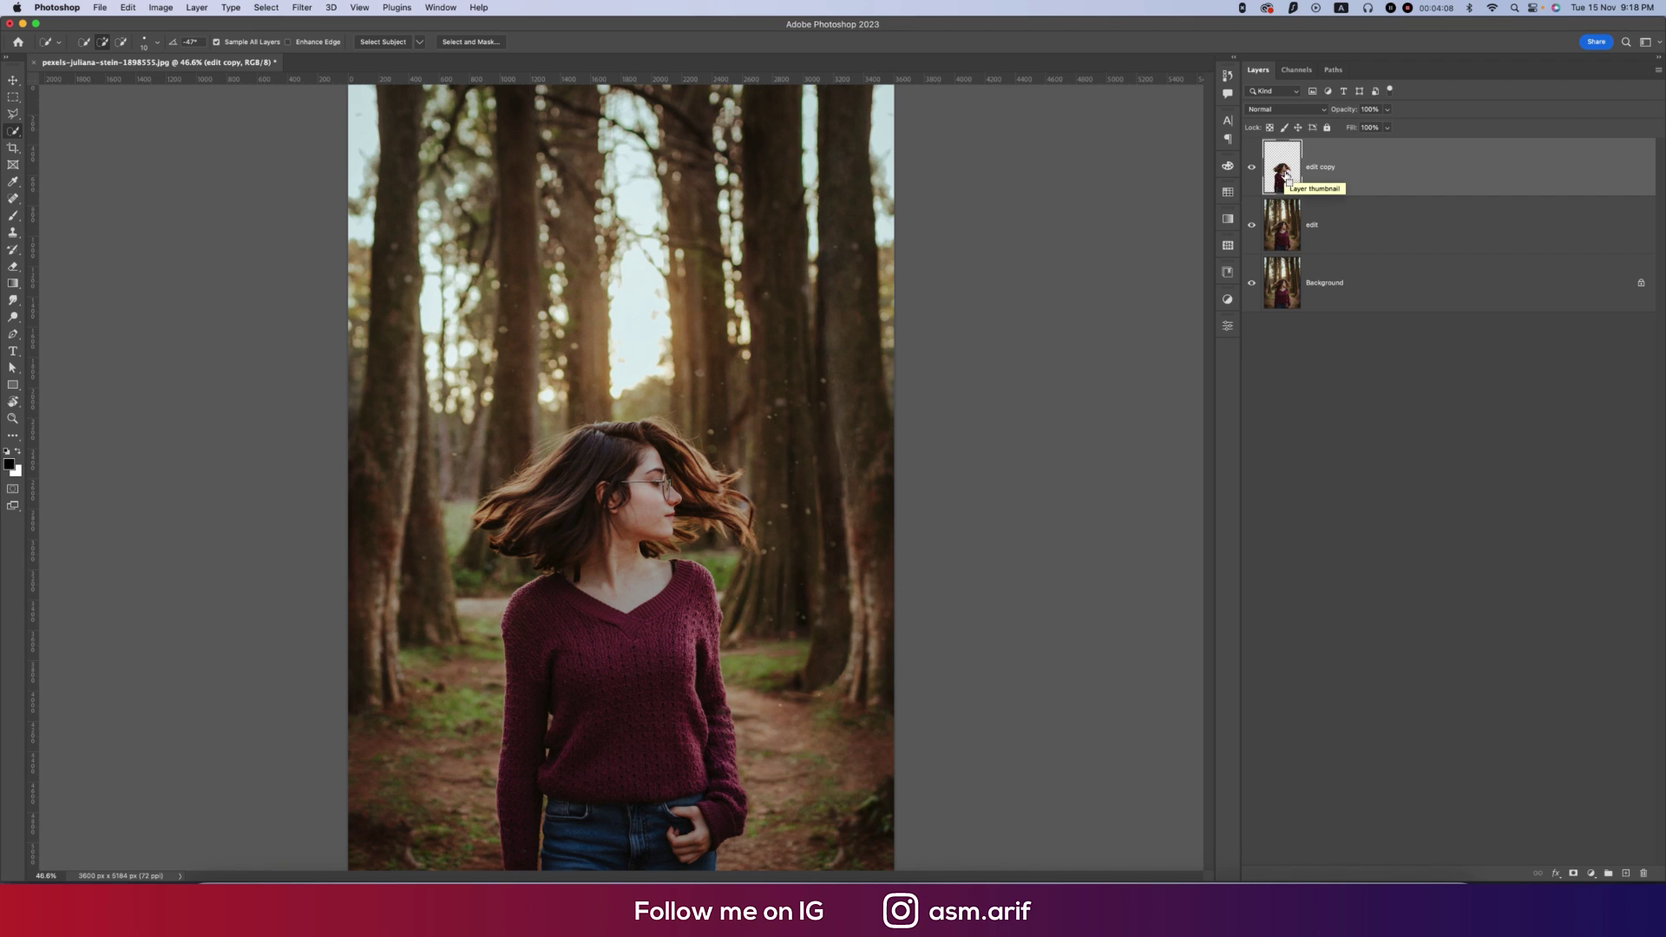
{"action": "left_click", "coordinate": [1287, 176], "text": "super"}
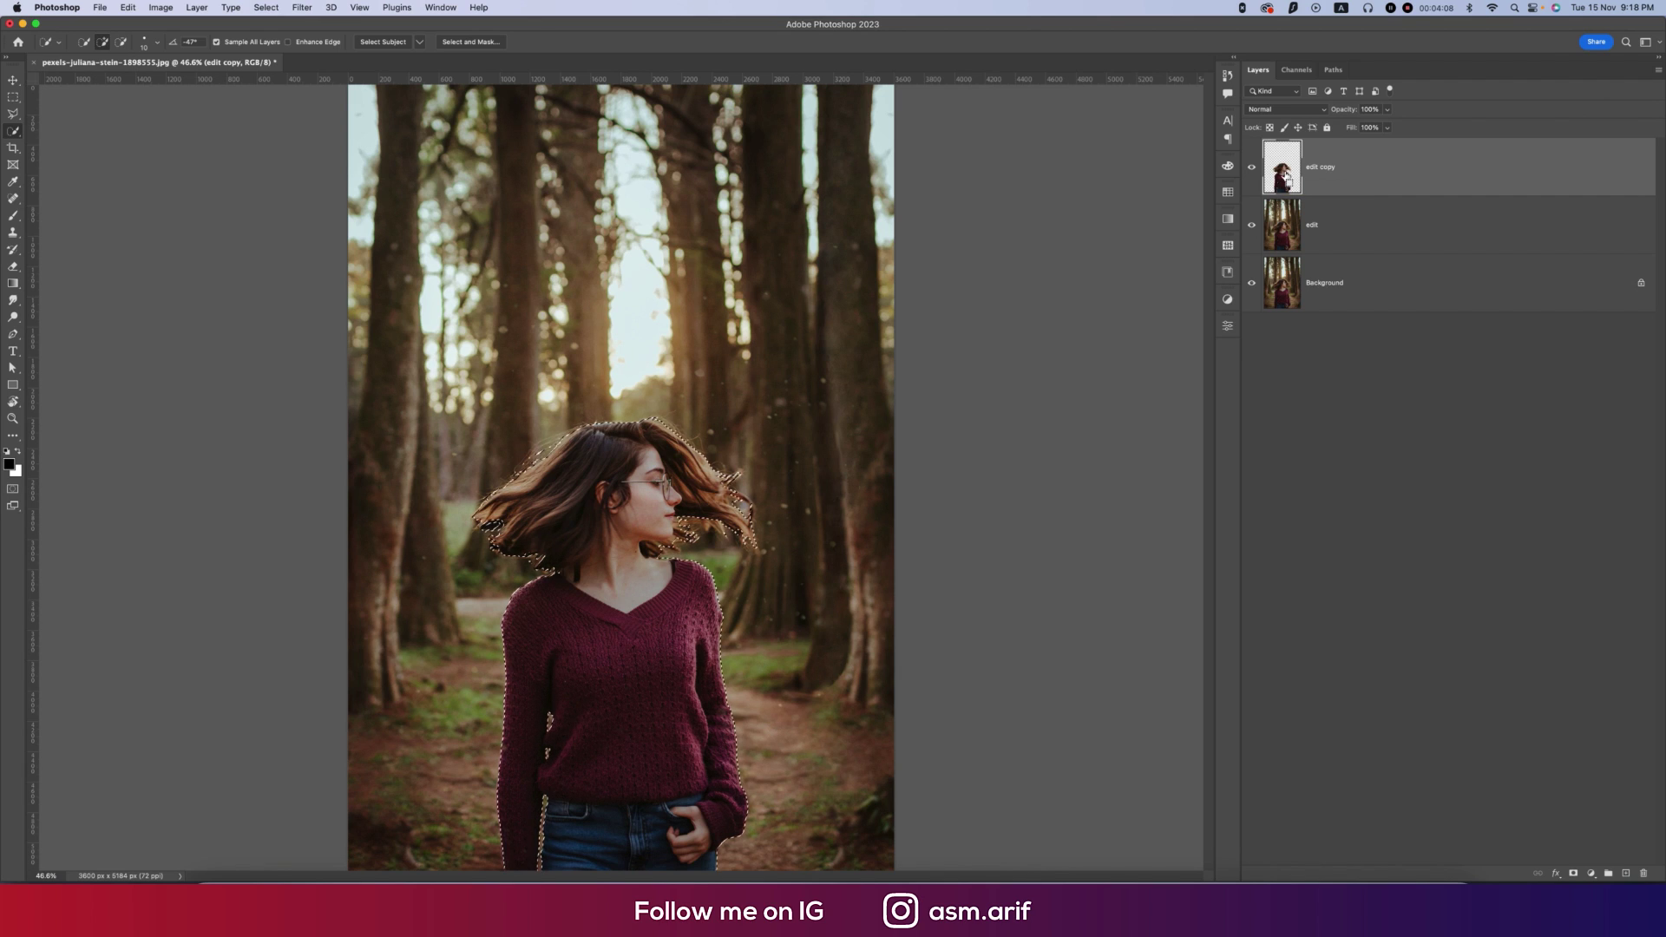
{"action": "left_click", "coordinate": [1313, 234]}
Expand the selection by 60 pixels.
{"action": "left_click", "coordinate": [267, 9]}
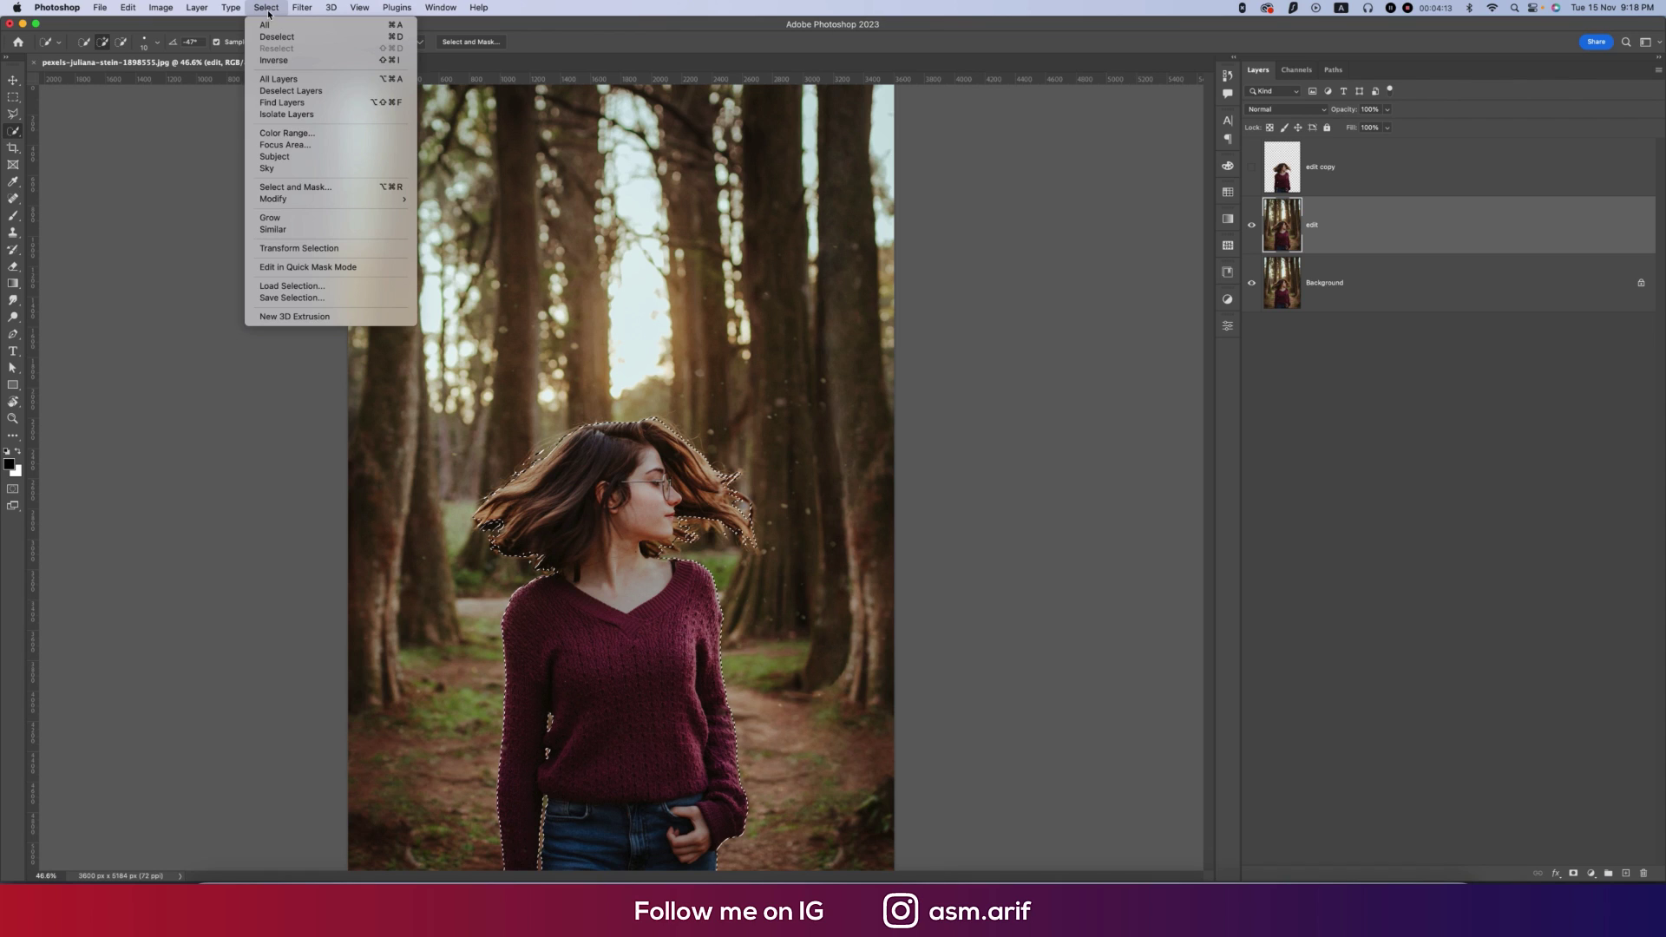
{"action": "mouse_move", "coordinate": [356, 203]}
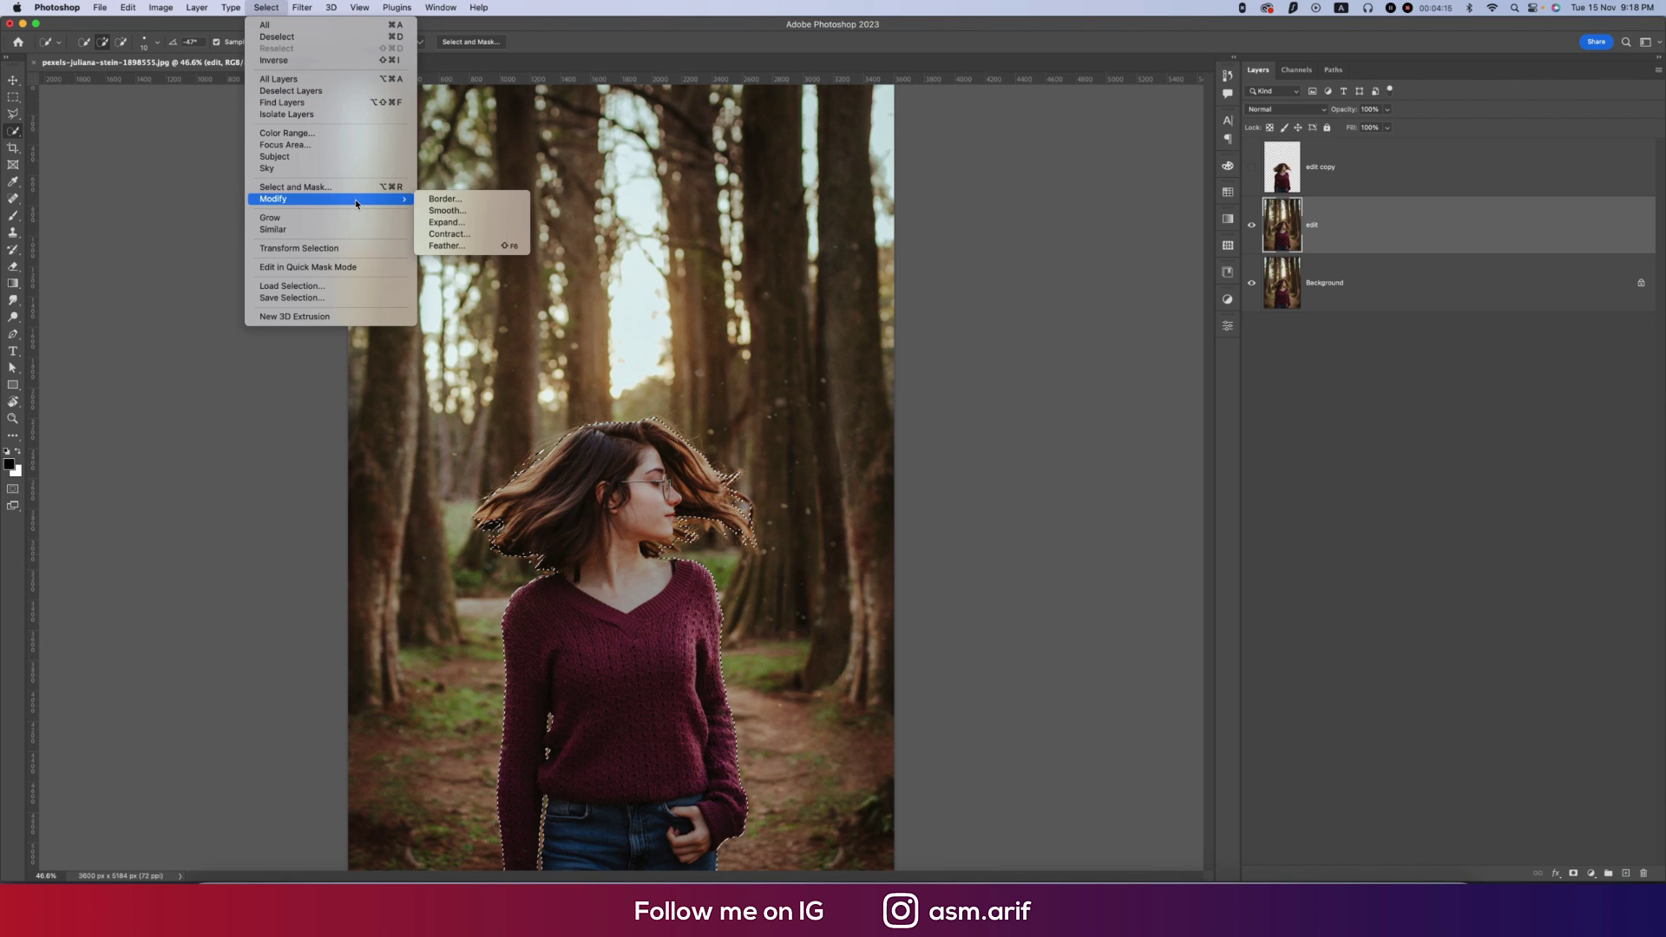
{"action": "left_click", "coordinate": [447, 222]}
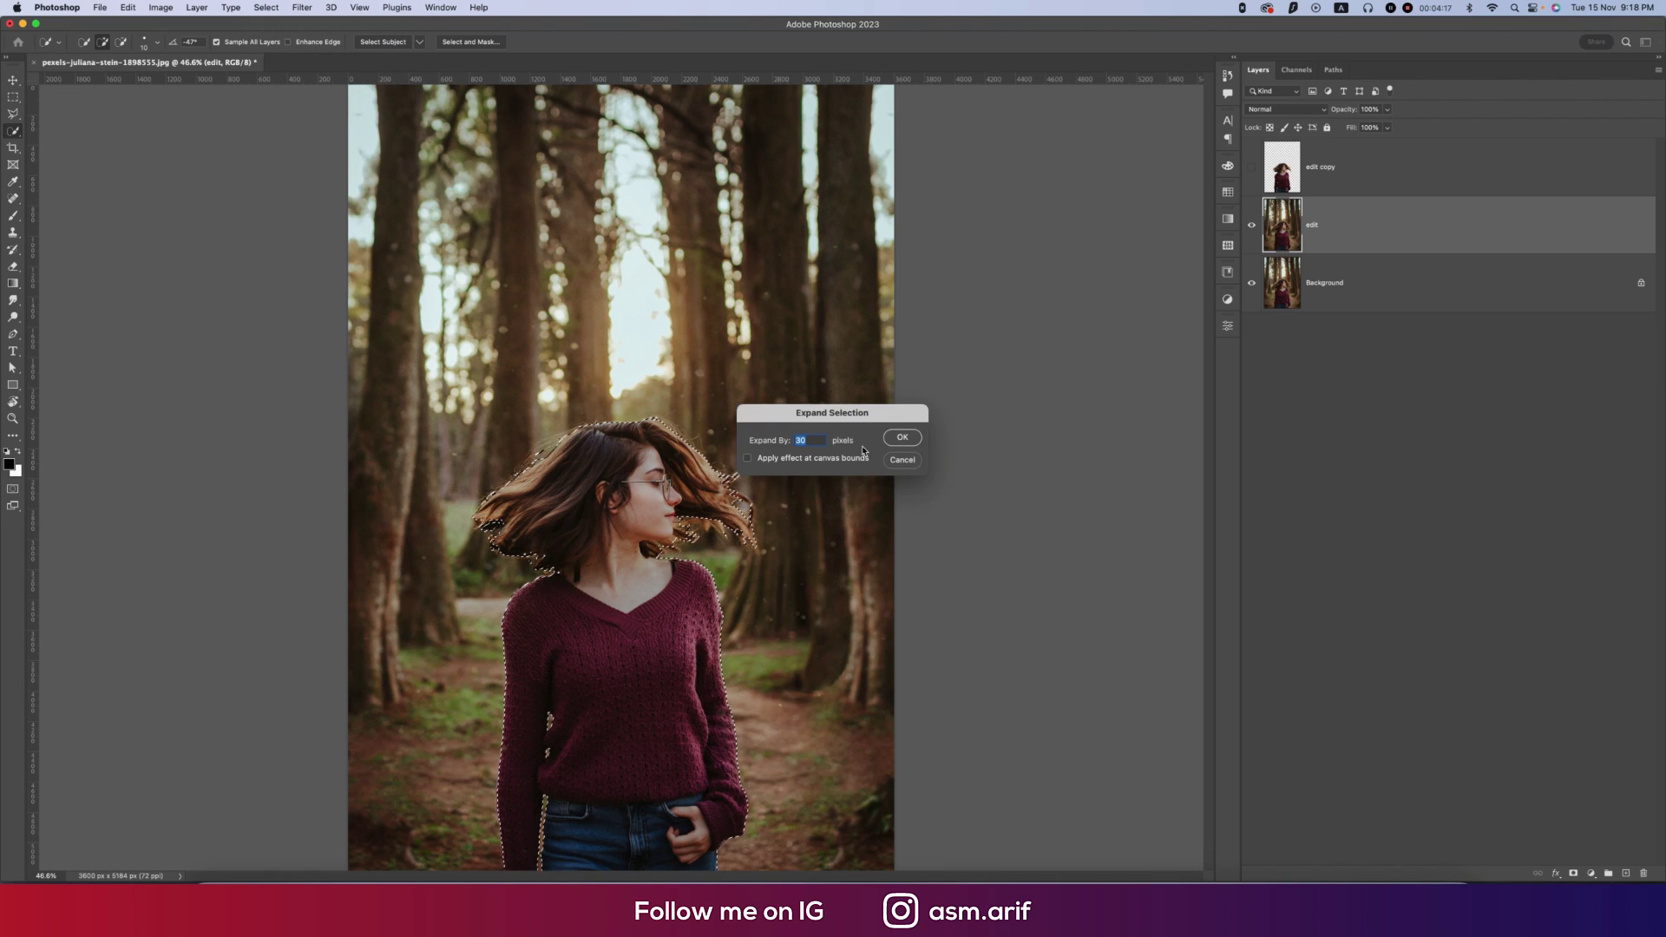
{"action": "type", "text": "60"}
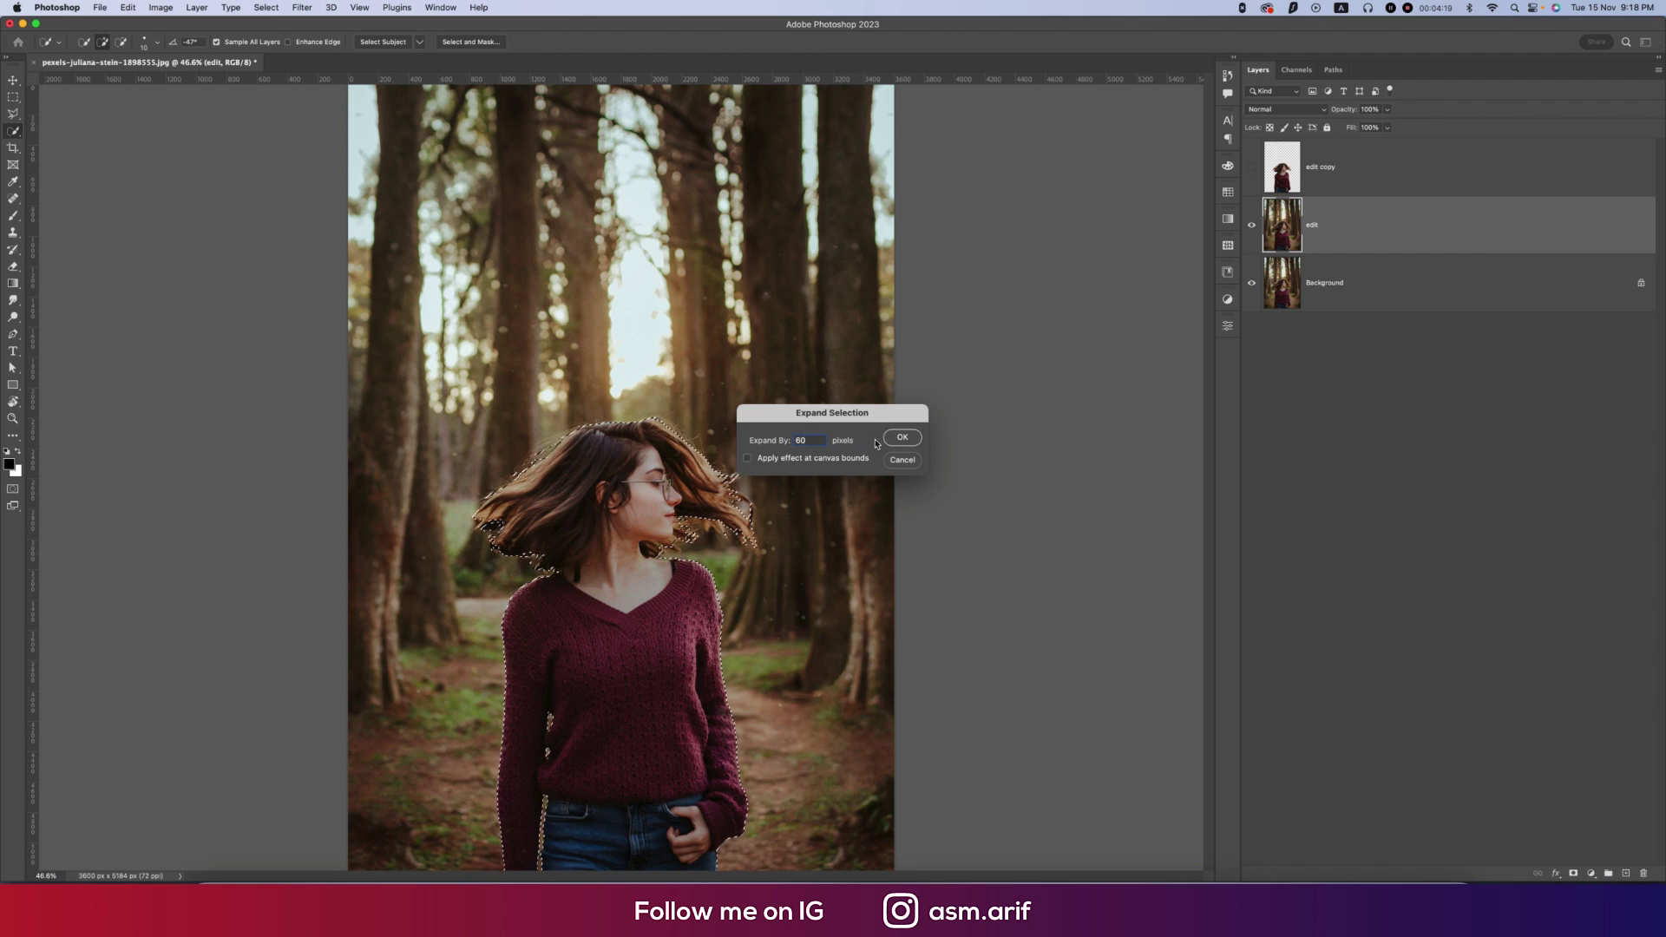
{"action": "left_click", "coordinate": [901, 437]}
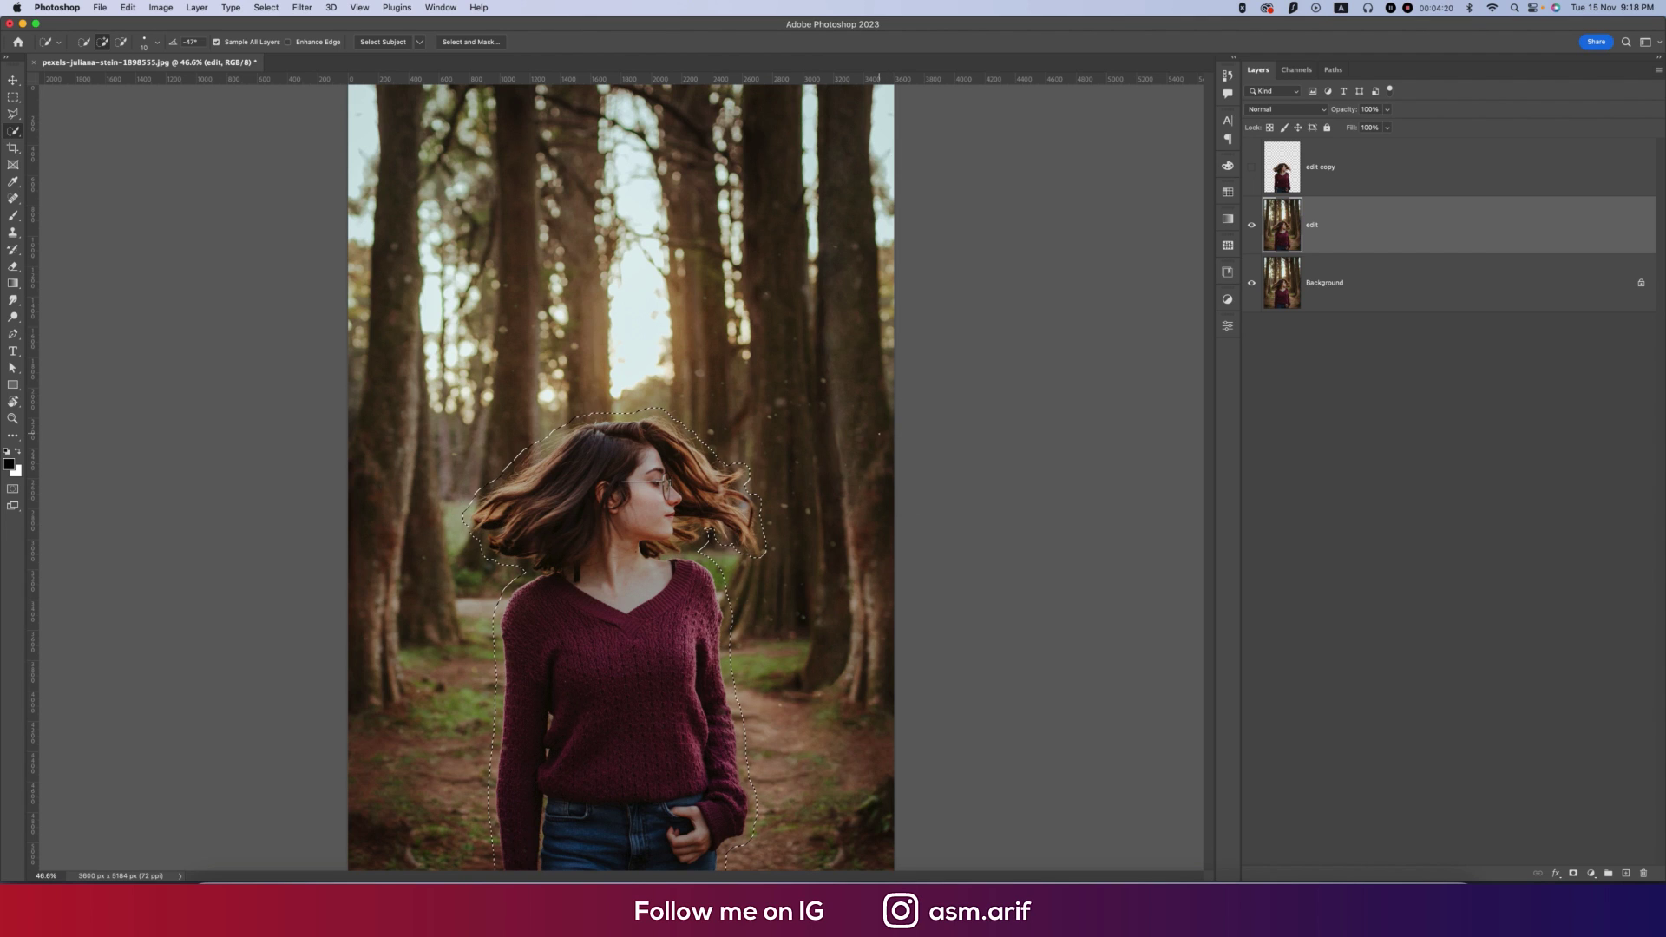
Content-Aware Fill the selection to remove the woman, deselect, and show the edit copy layer.
{"action": "left_click", "coordinate": [127, 7]}
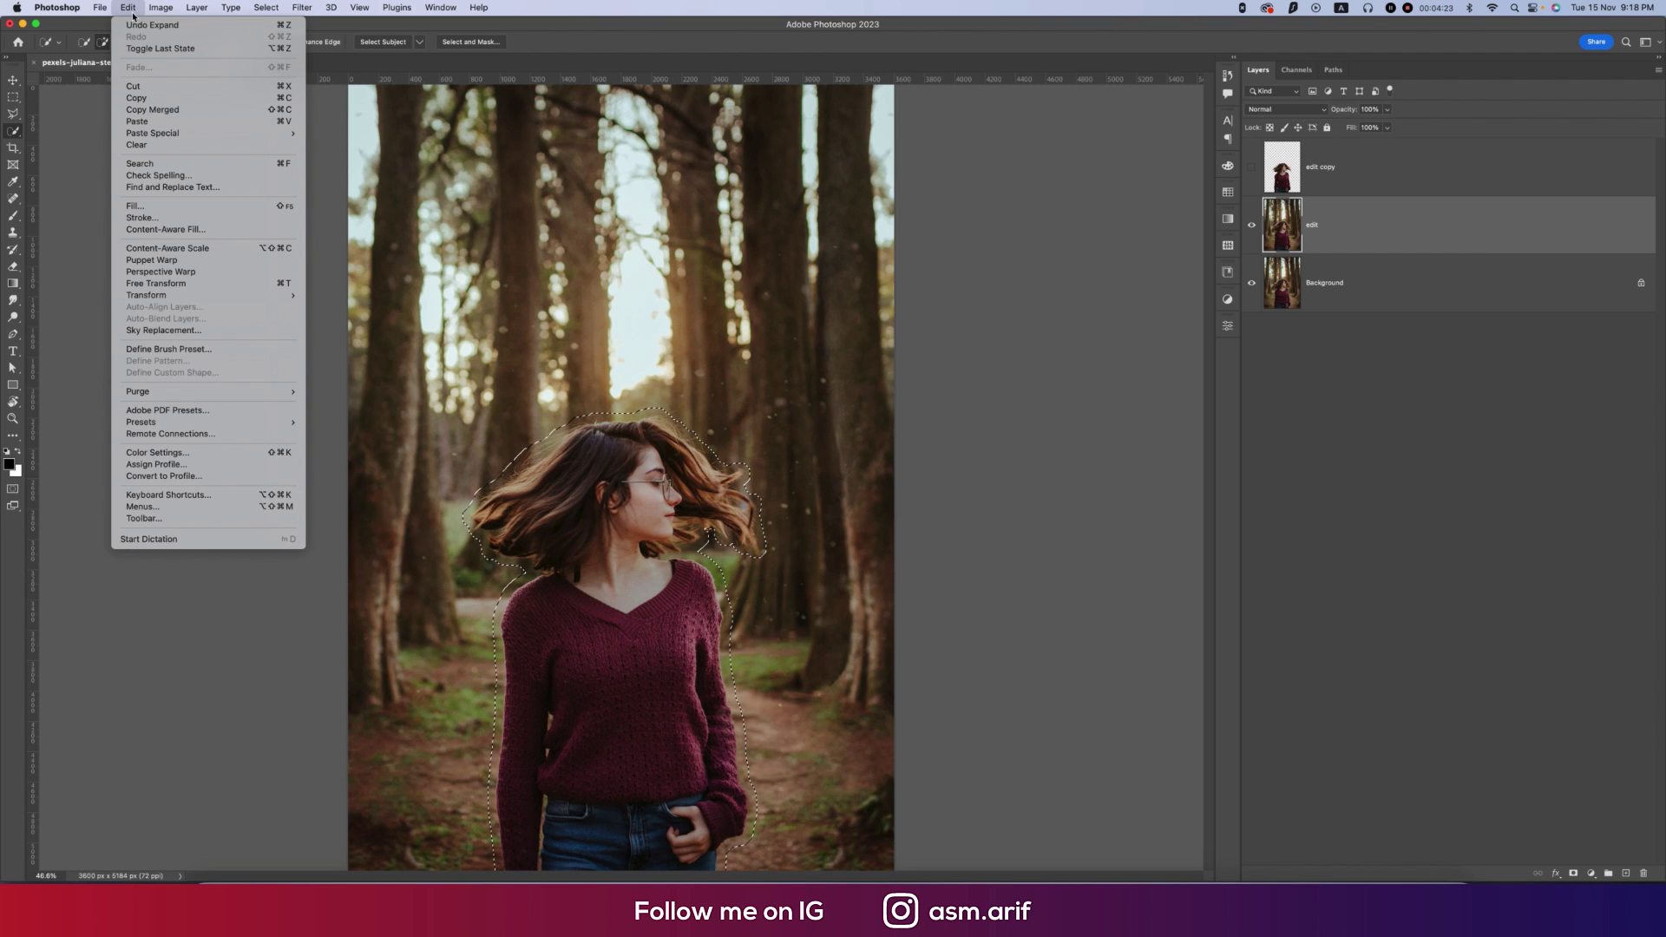
{"action": "left_click", "coordinate": [136, 205]}
{"action": "left_click", "coordinate": [1140, 238]}
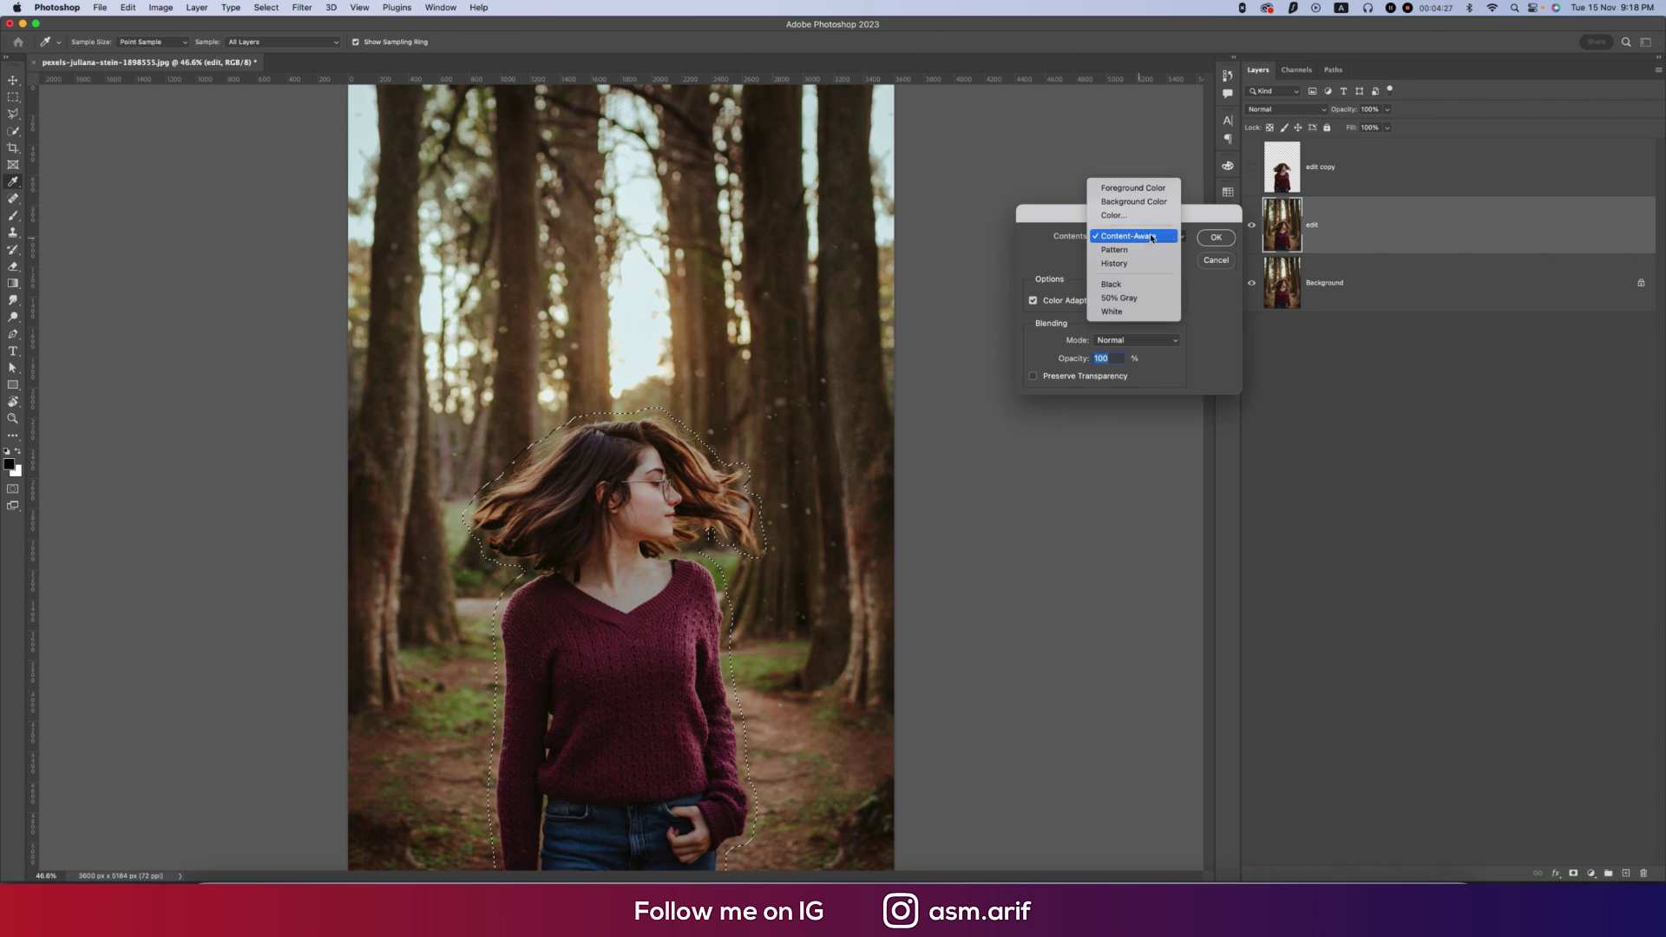
{"action": "left_click", "coordinate": [1152, 238]}
{"action": "left_click", "coordinate": [1215, 237]}
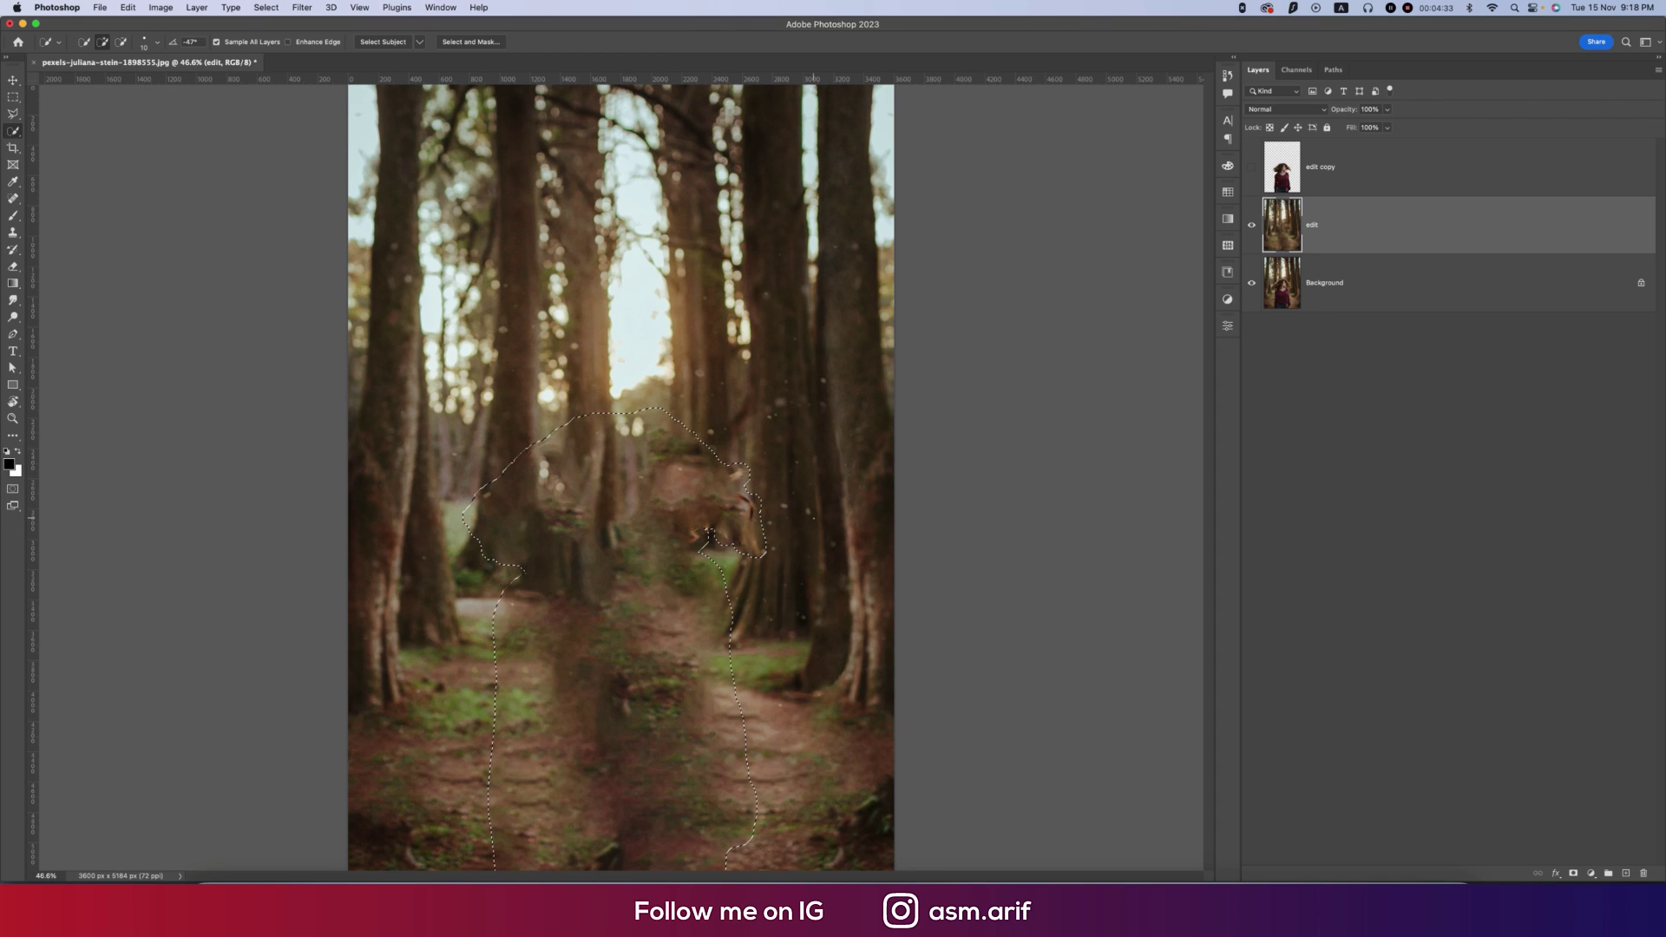
{"action": "key", "text": "super+d"}
{"action": "left_click", "coordinate": [1252, 167]}
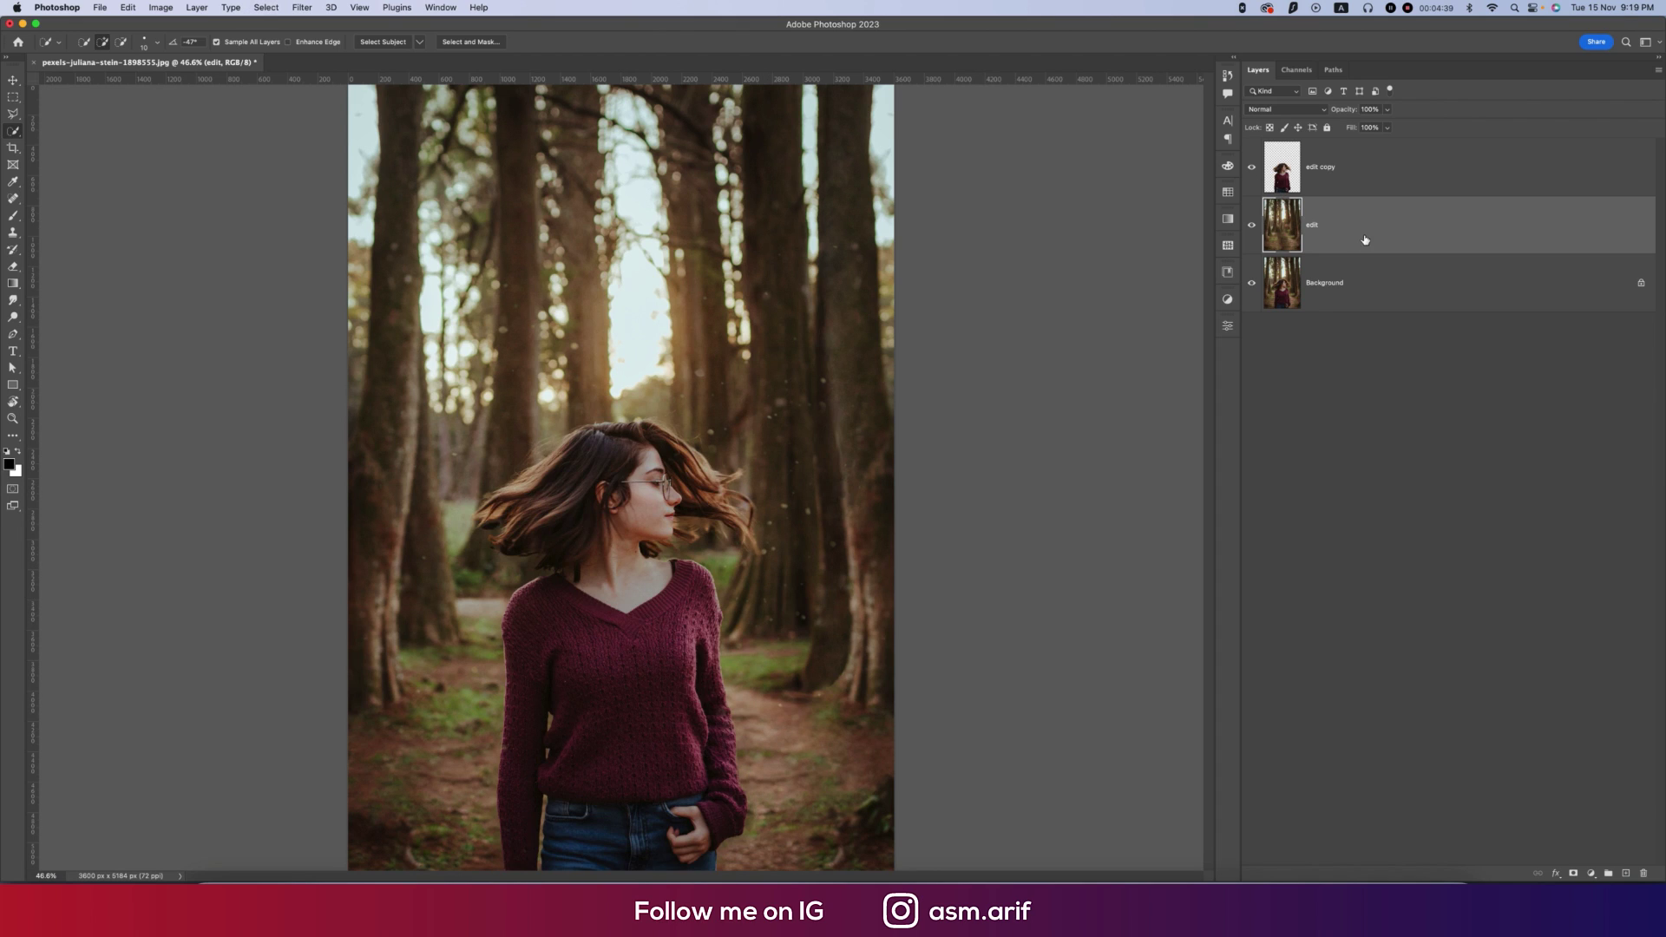
Apply a Tilt-Shift blur of about 152 px with the focus band moved down to the waist.
{"action": "left_click", "coordinate": [303, 8]}
{"action": "mouse_move", "coordinate": [365, 187]}
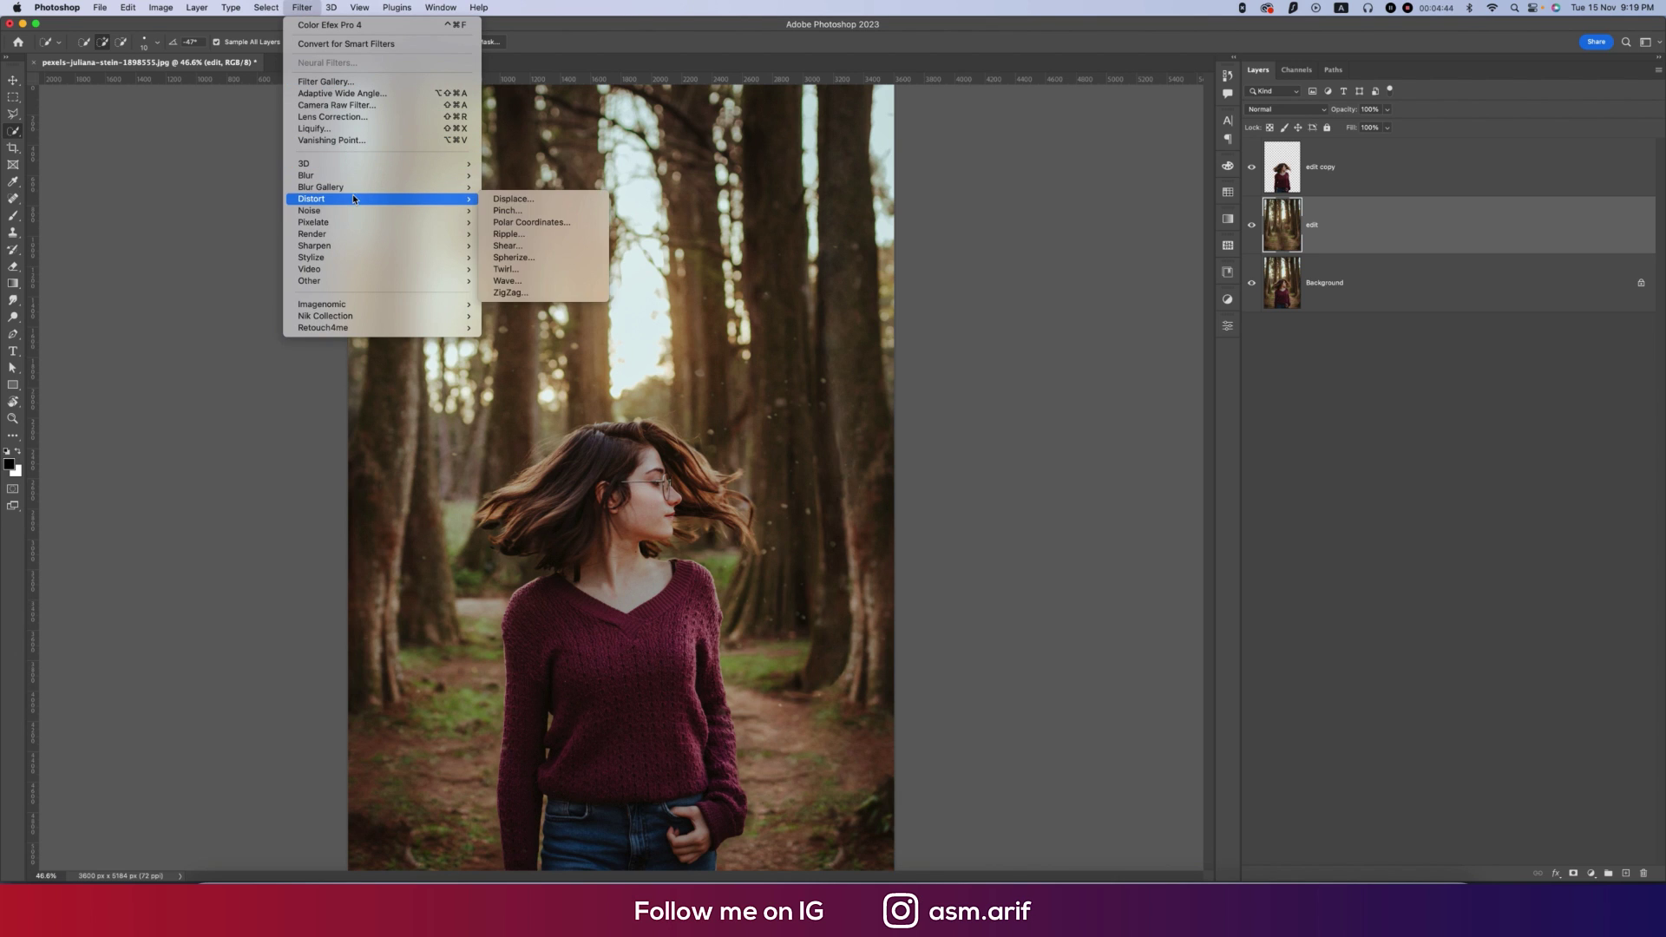
{"action": "key", "text": "Return"}
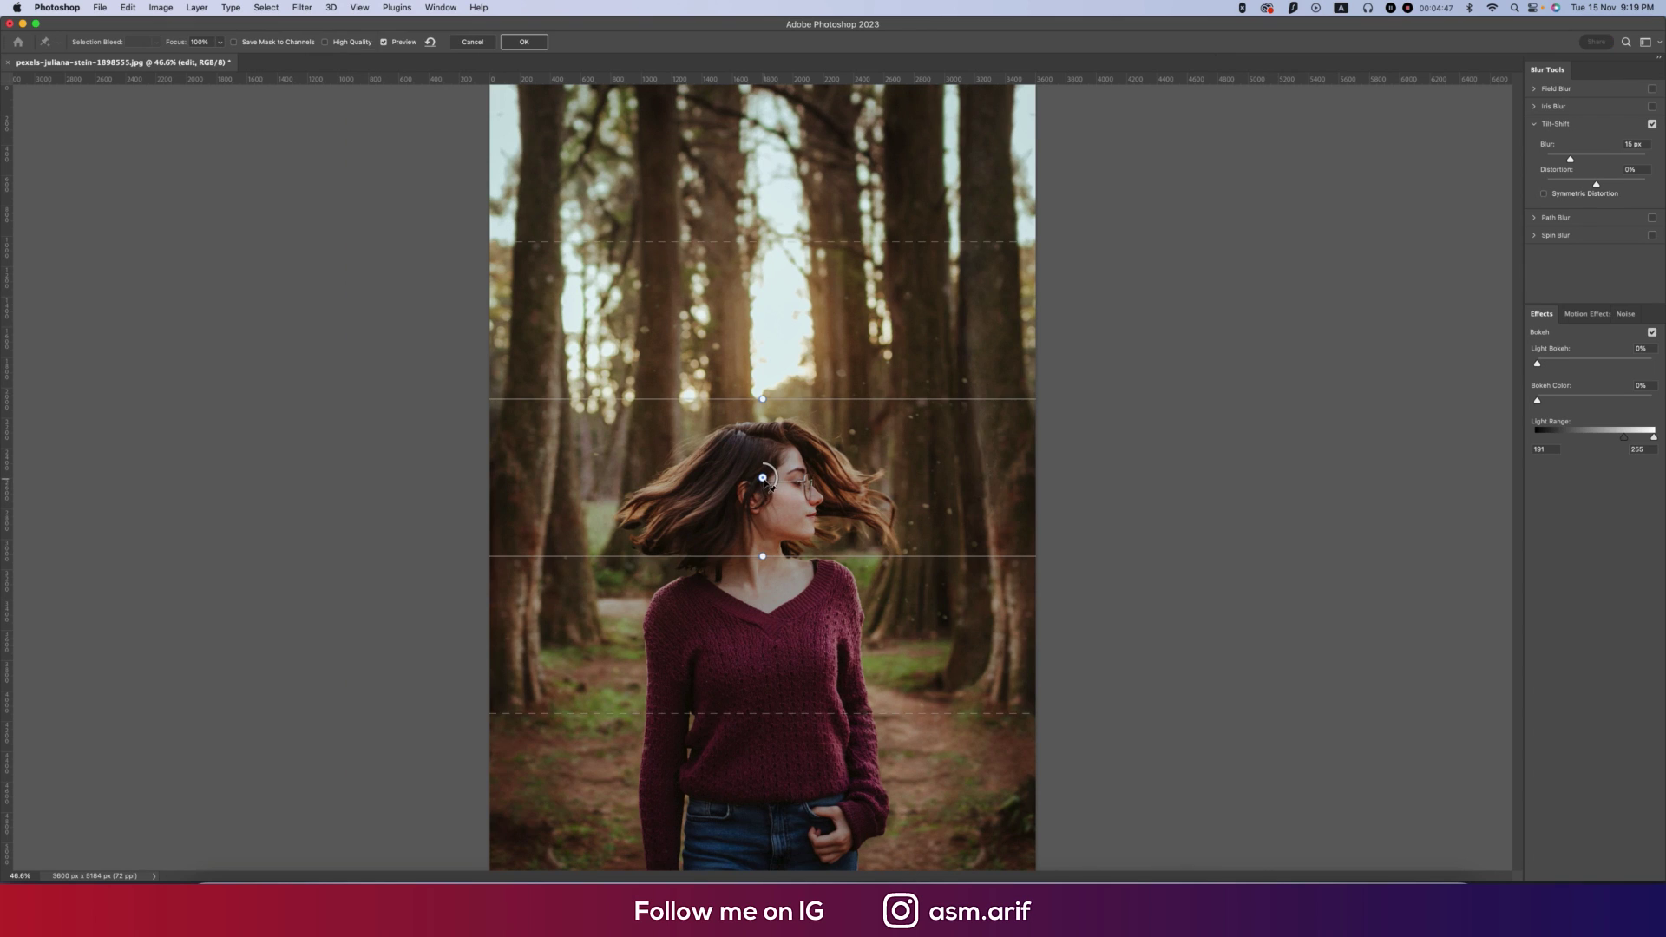
{"action": "left_click_drag", "start_coordinate": [763, 478], "coordinate": [771, 791]}
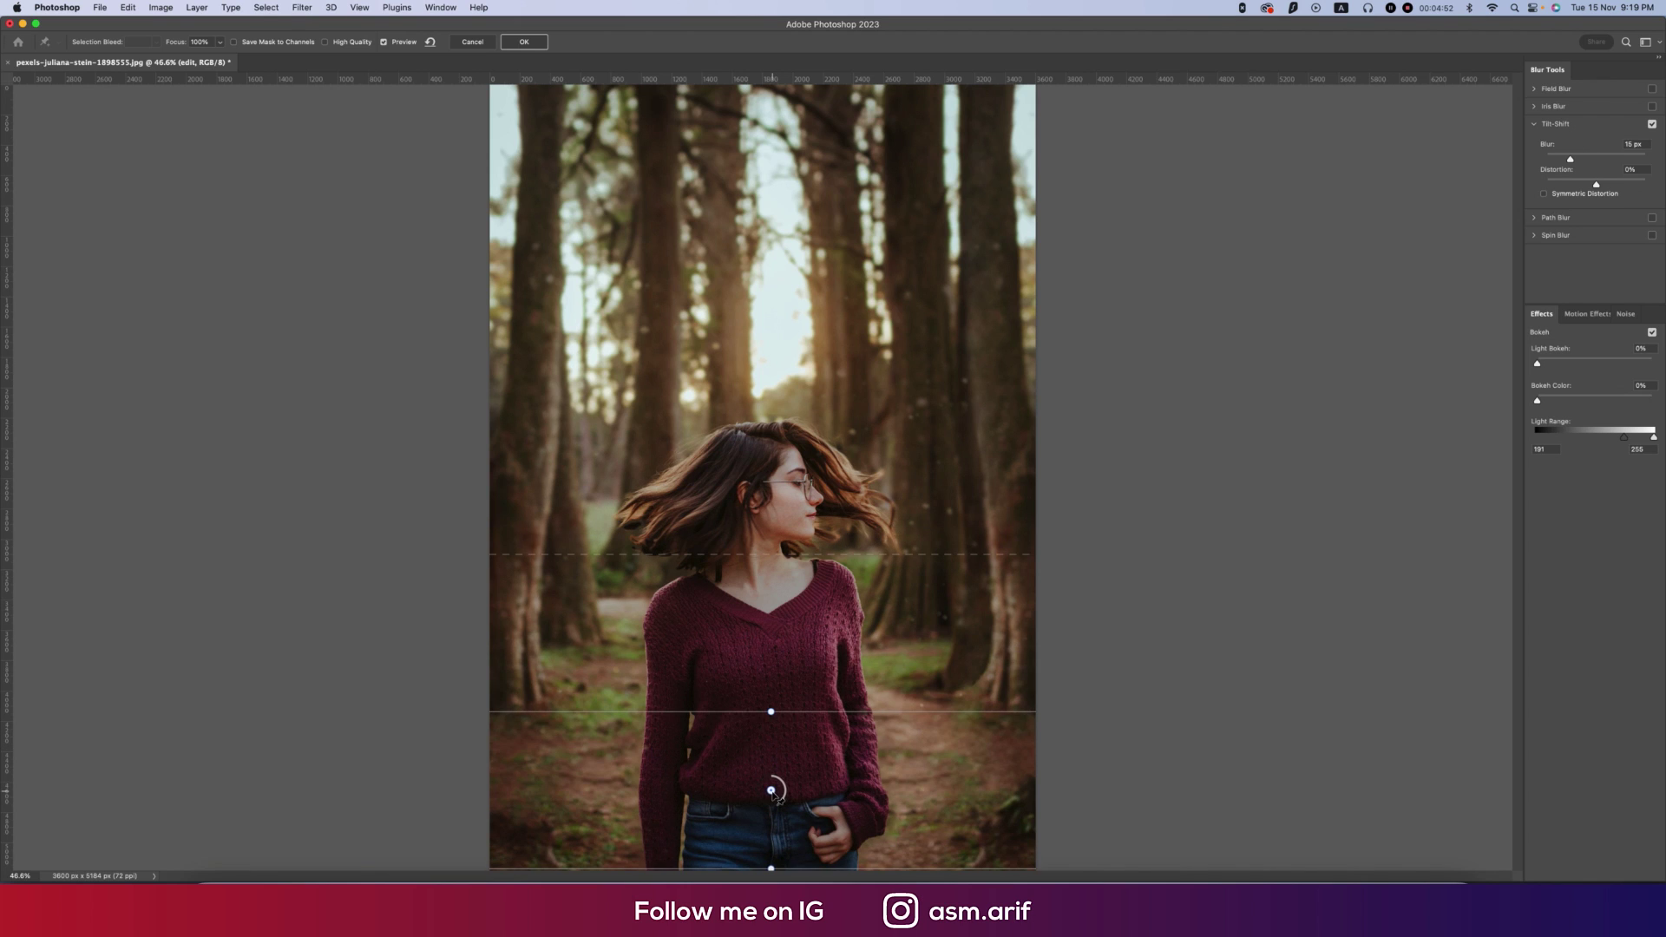
{"action": "left_click", "coordinate": [1610, 159]}
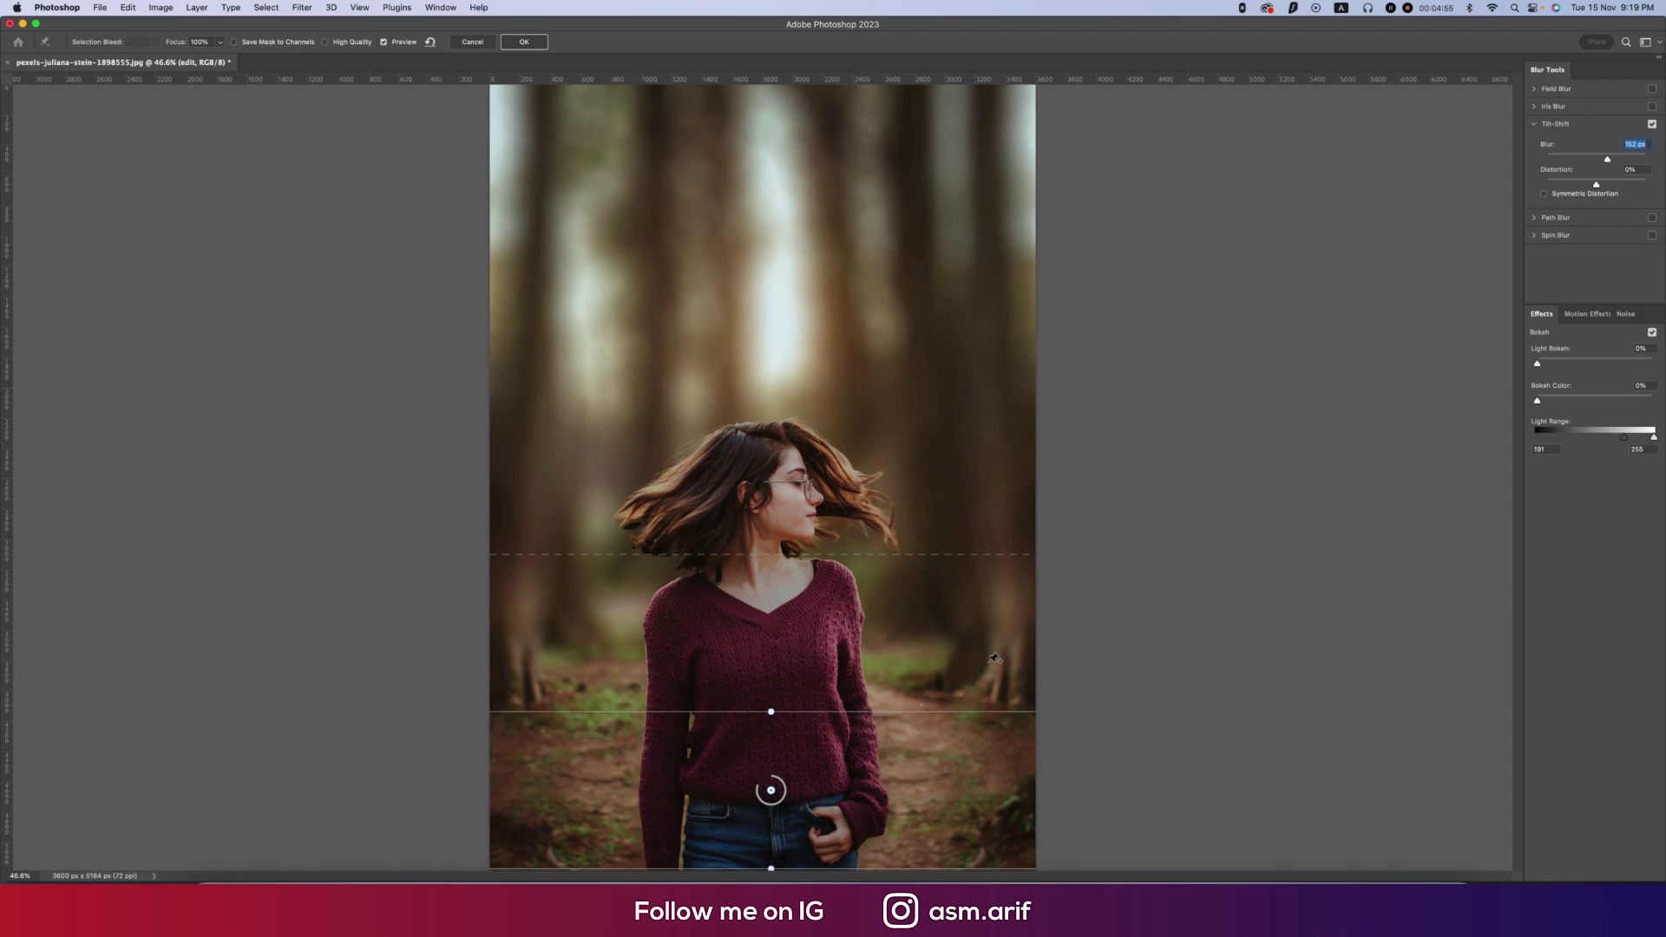
{"action": "left_click_drag", "start_coordinate": [973, 711], "coordinate": [964, 780]}
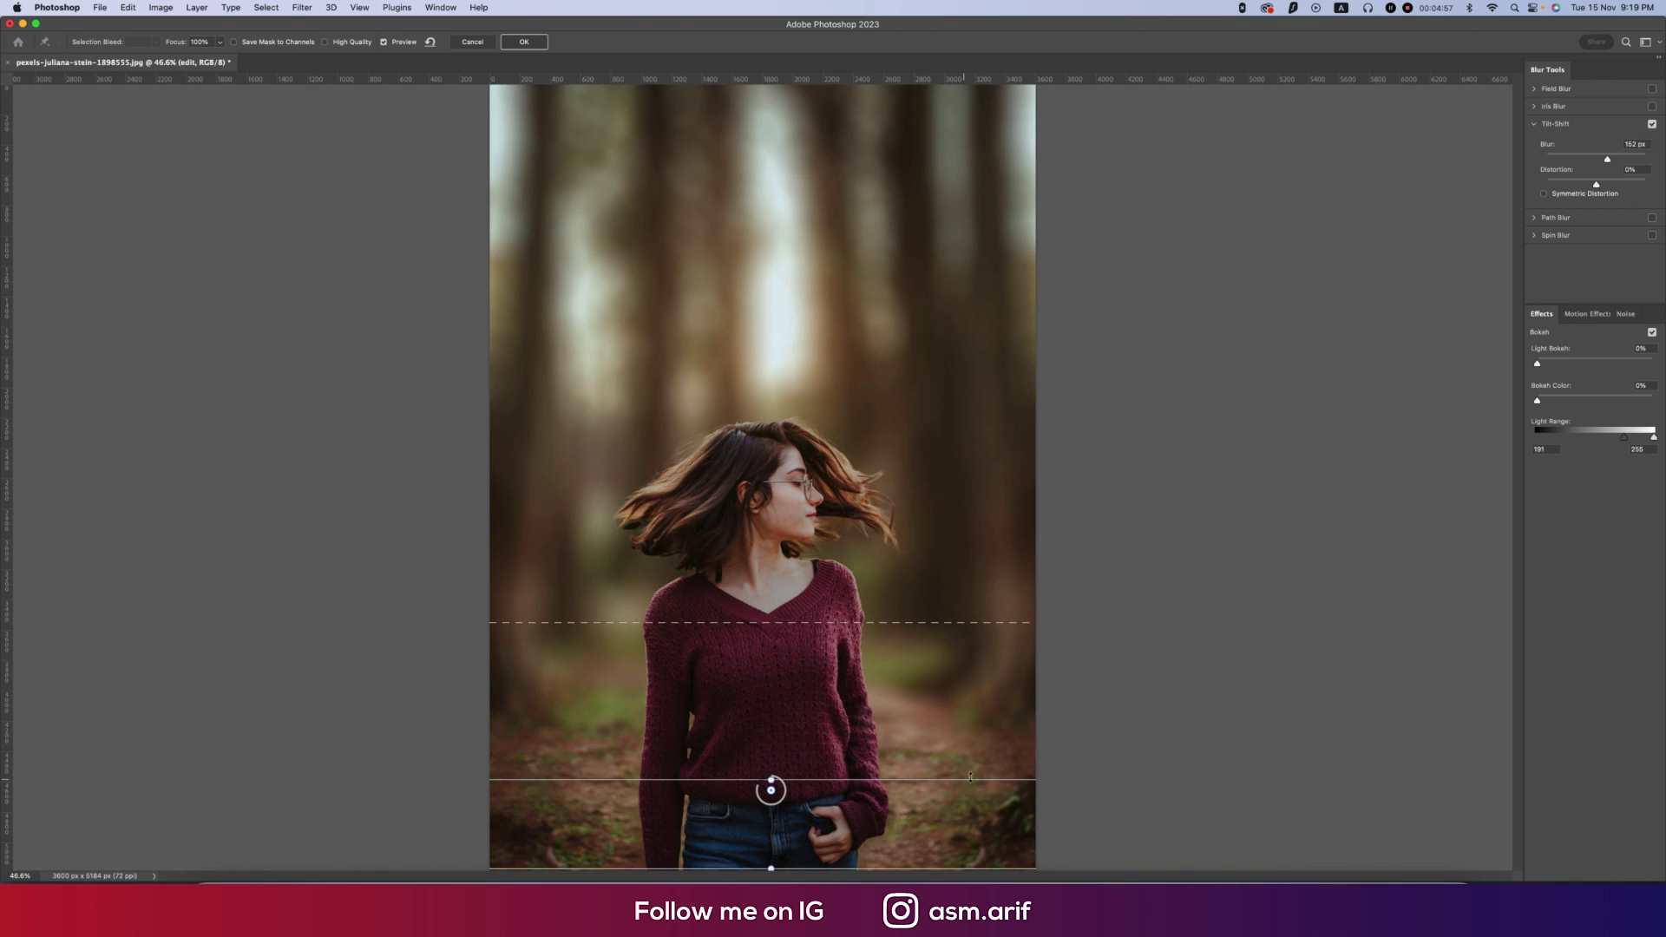
{"action": "left_click", "coordinate": [535, 44]}
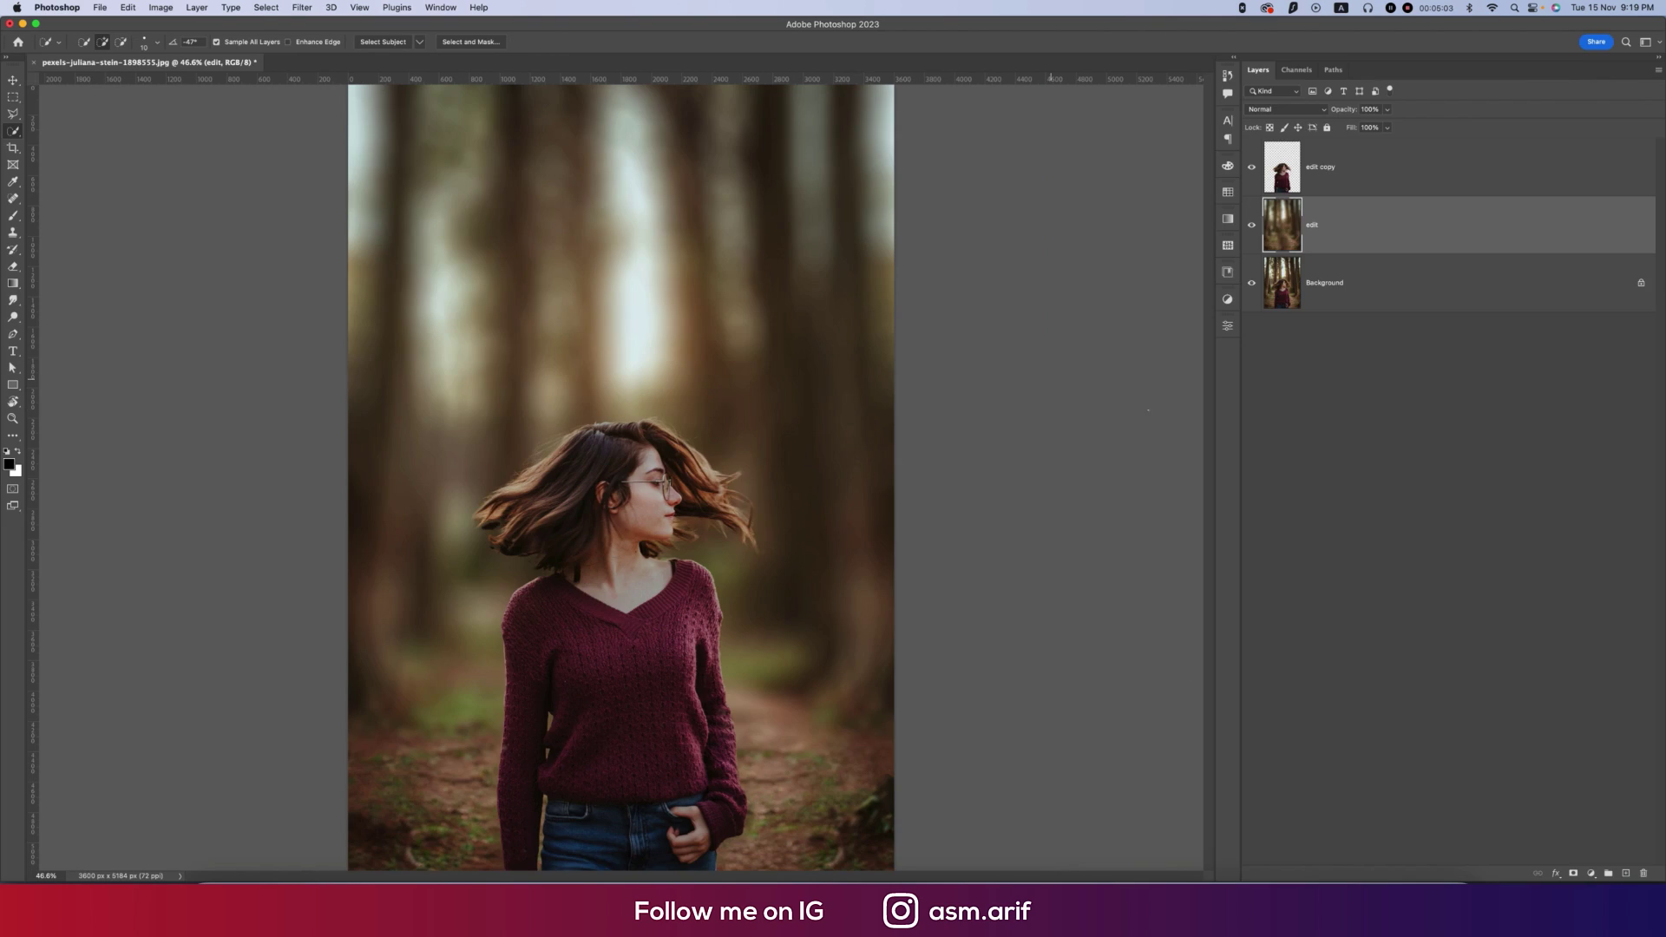
Add a Color Lookup adjustment layer using the NightFromDay.CUBE night LUT.
{"action": "left_click", "coordinate": [1590, 873]}
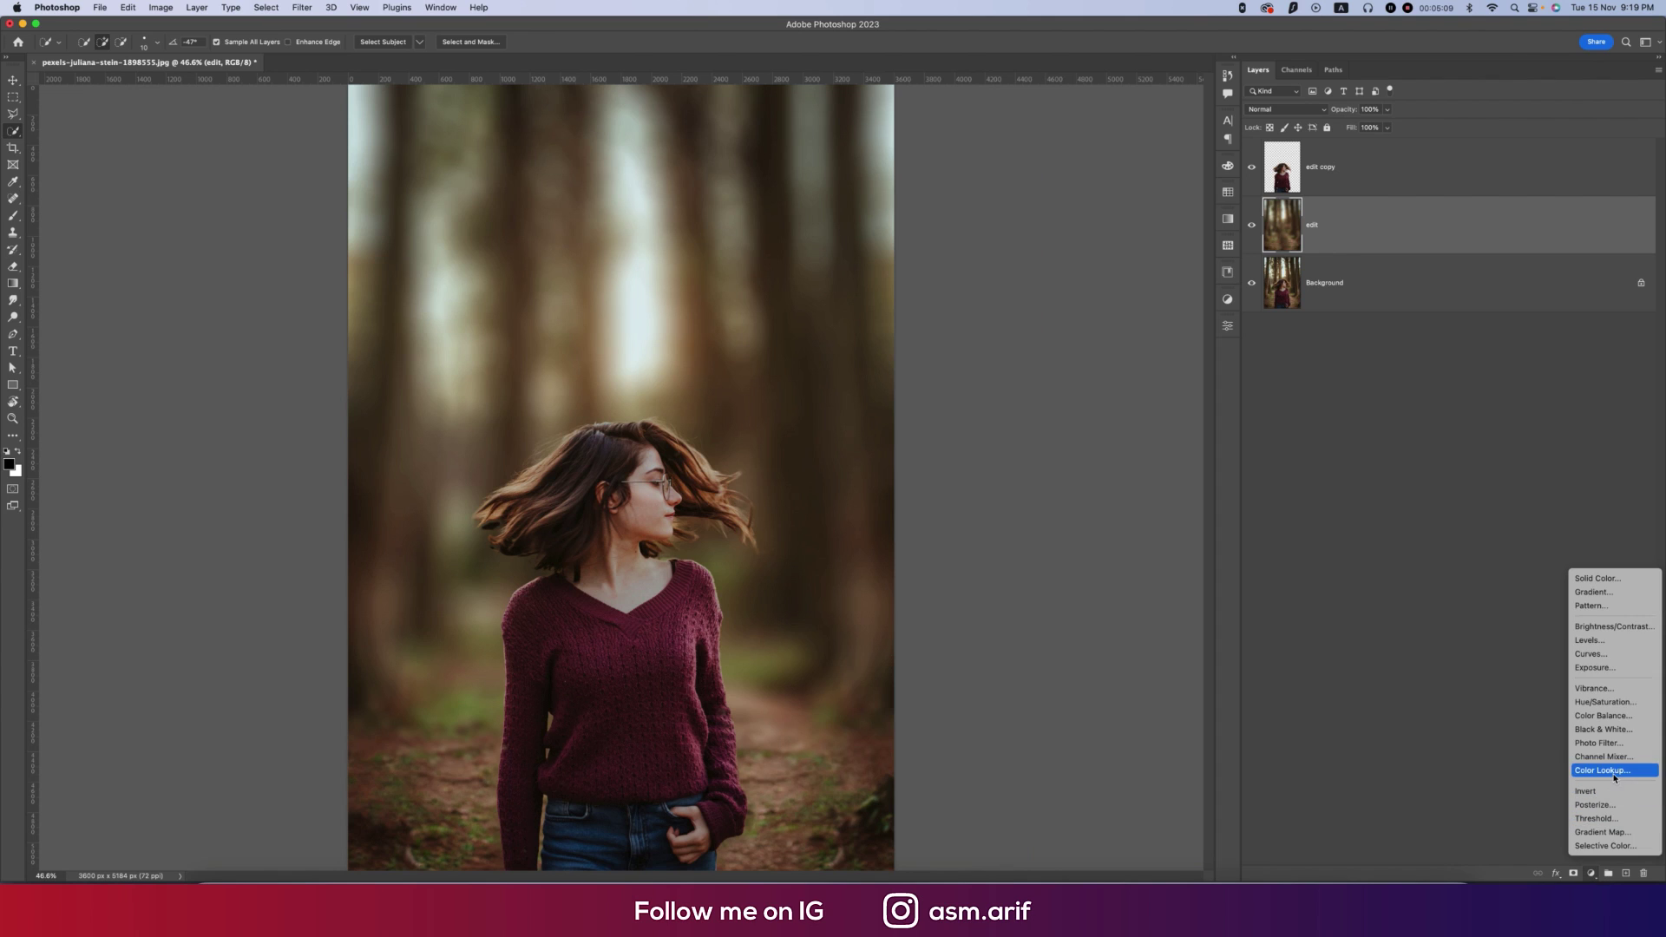
{"action": "left_click", "coordinate": [1601, 776]}
{"action": "left_click", "coordinate": [1142, 363]}
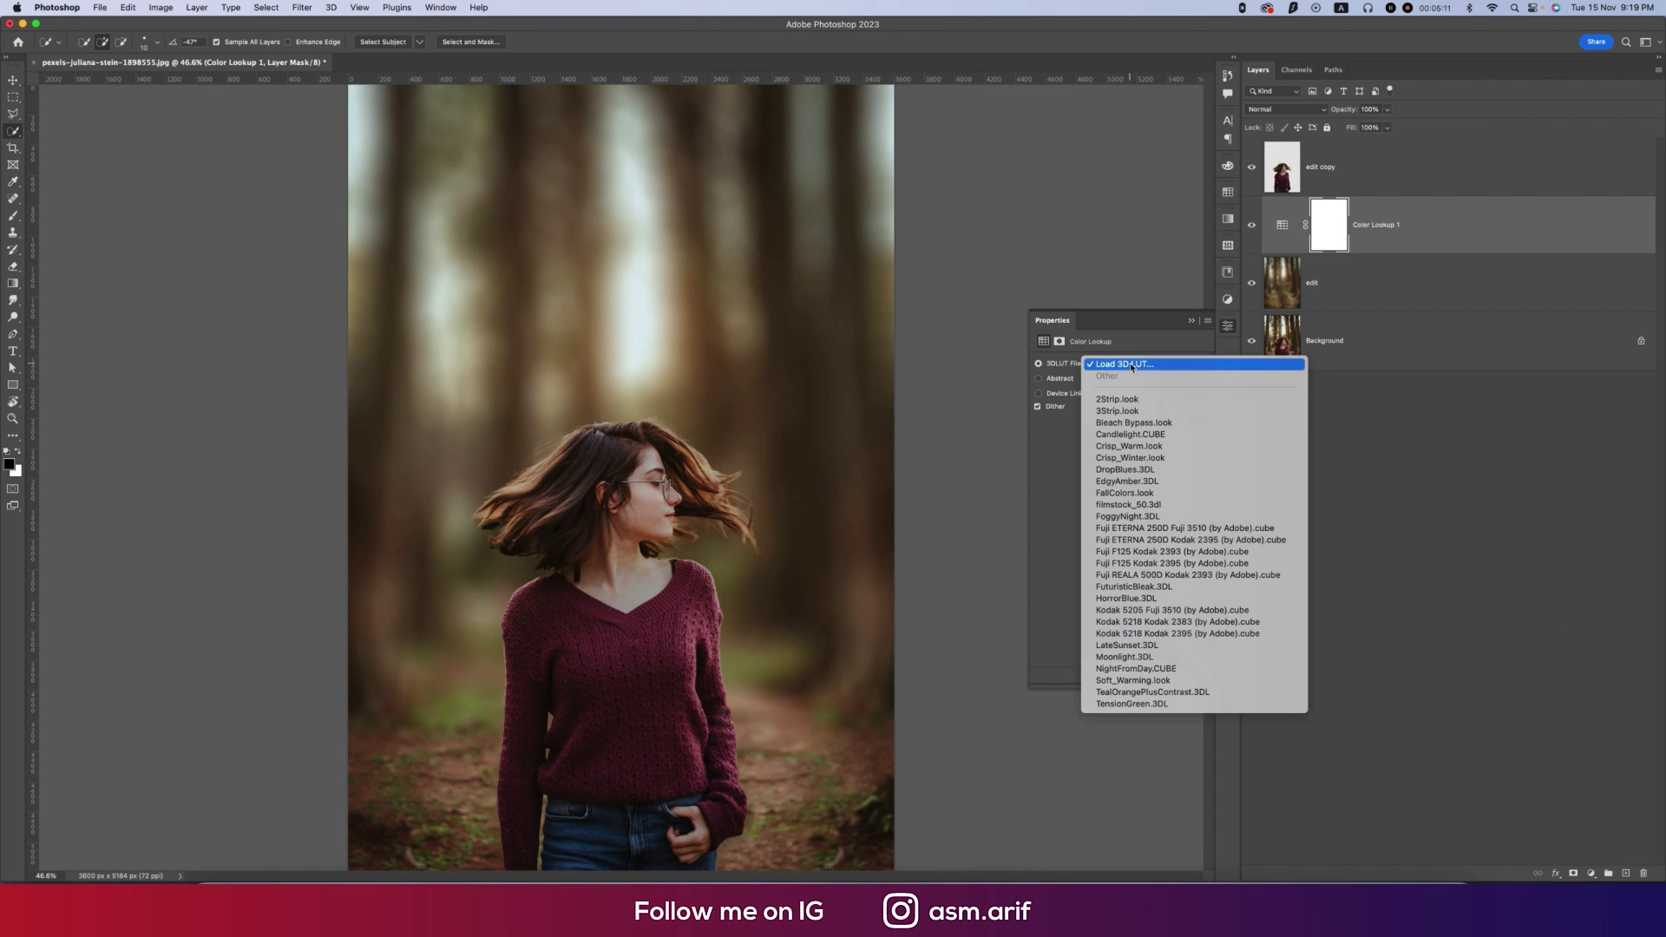
{"action": "left_click", "coordinate": [1127, 658]}
{"action": "left_click", "coordinate": [1191, 320]}
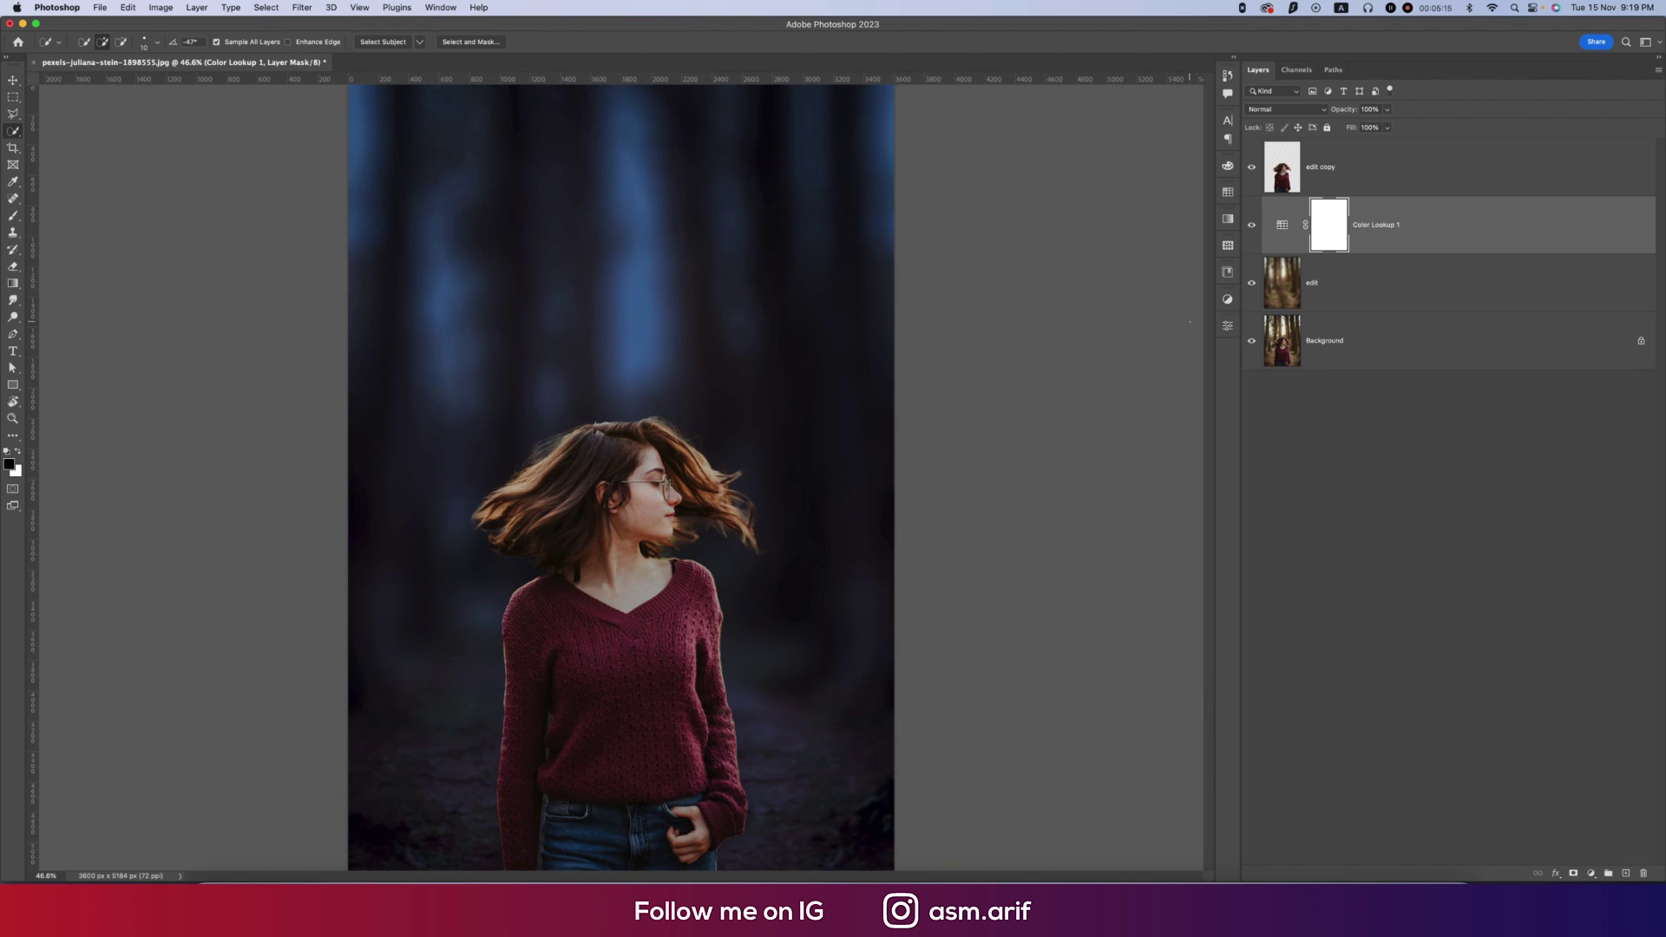
Lower the lookup layer's fill to 88%, then duplicate it above the edit copy layer.
{"action": "left_click", "coordinate": [1387, 129]}
{"action": "left_click_drag", "start_coordinate": [1378, 148], "coordinate": [1377, 146]}
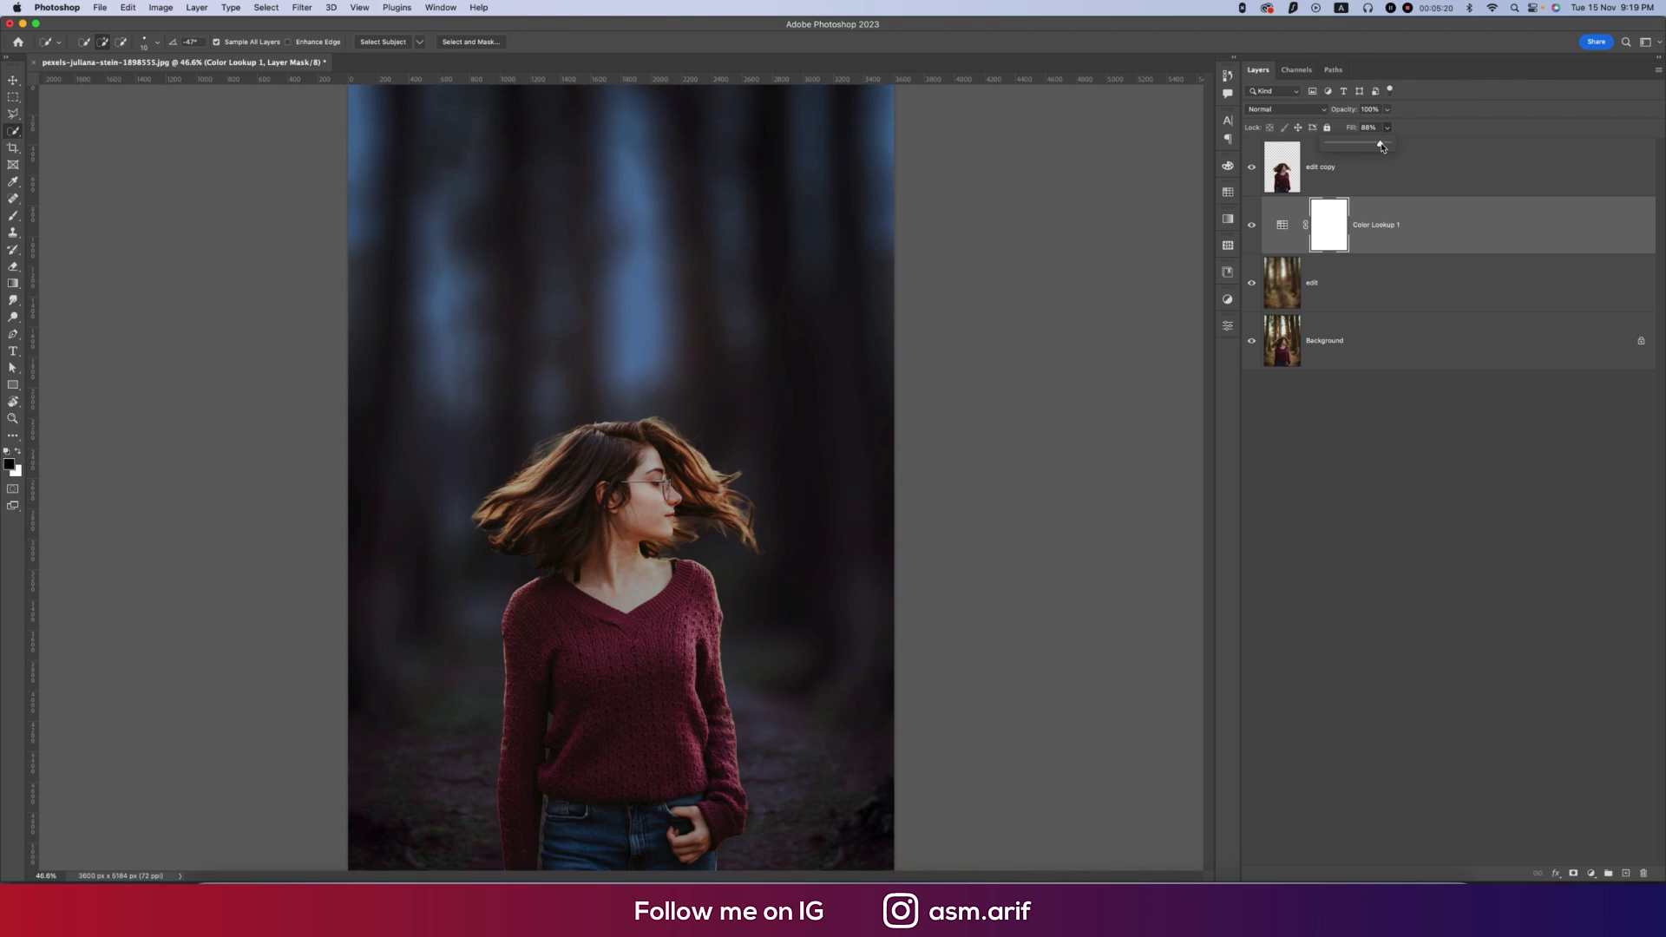
{"action": "left_click", "coordinate": [1392, 225]}
{"action": "key", "text": "super+j"}
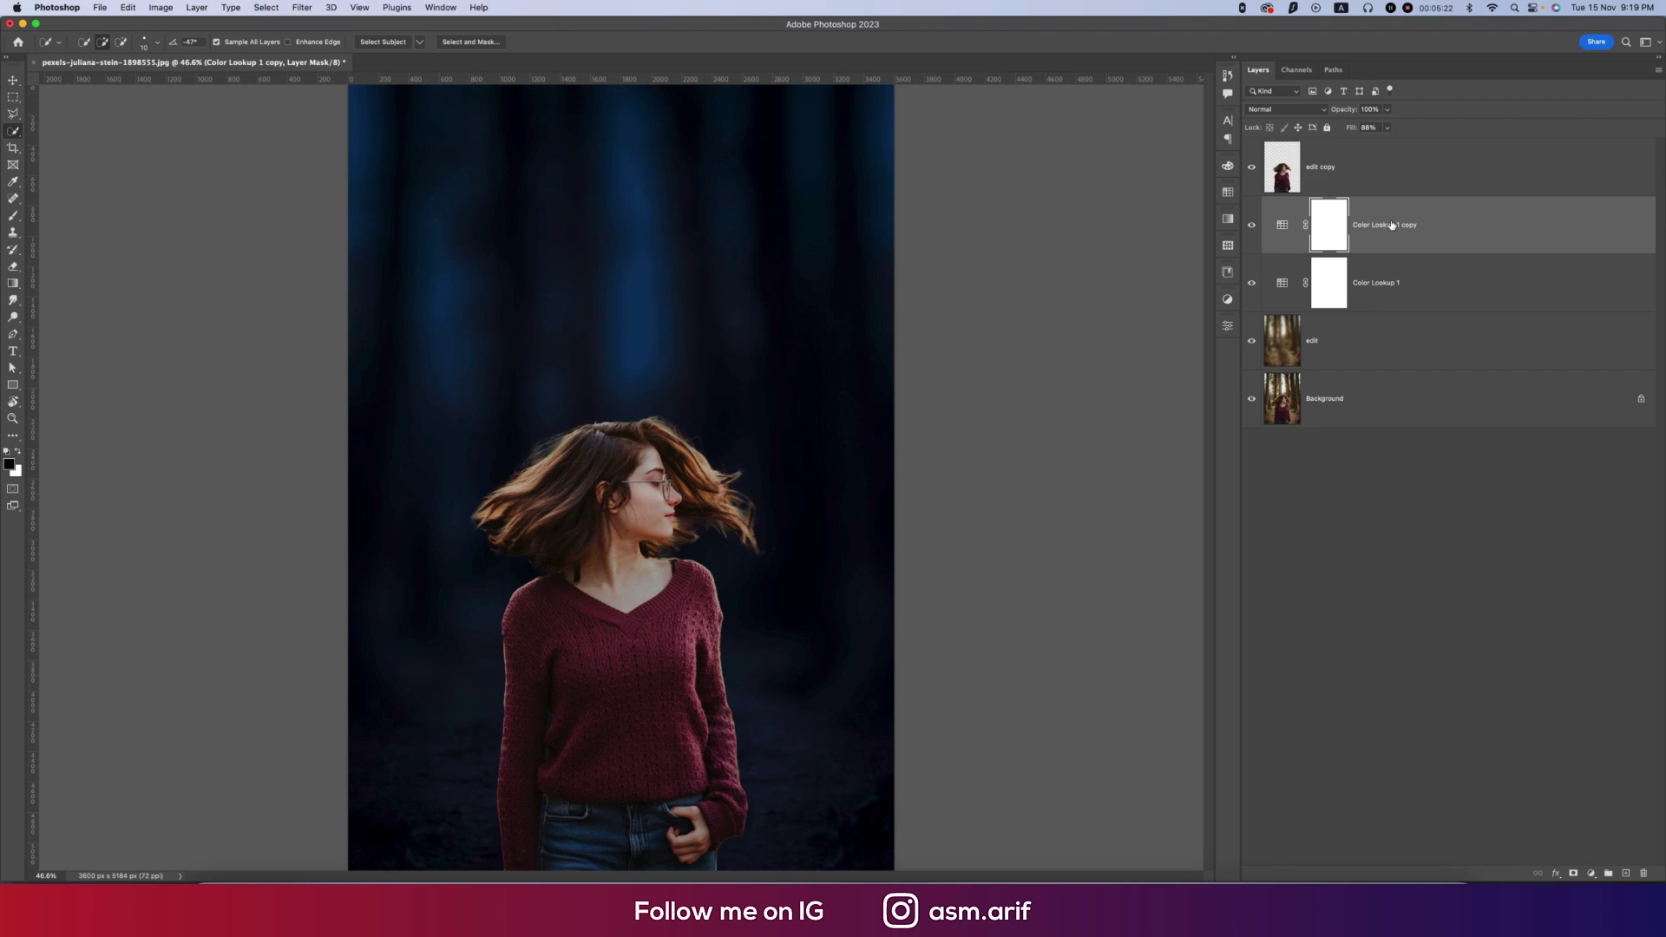
{"action": "left_click_drag", "start_coordinate": [1392, 226], "coordinate": [1407, 167]}
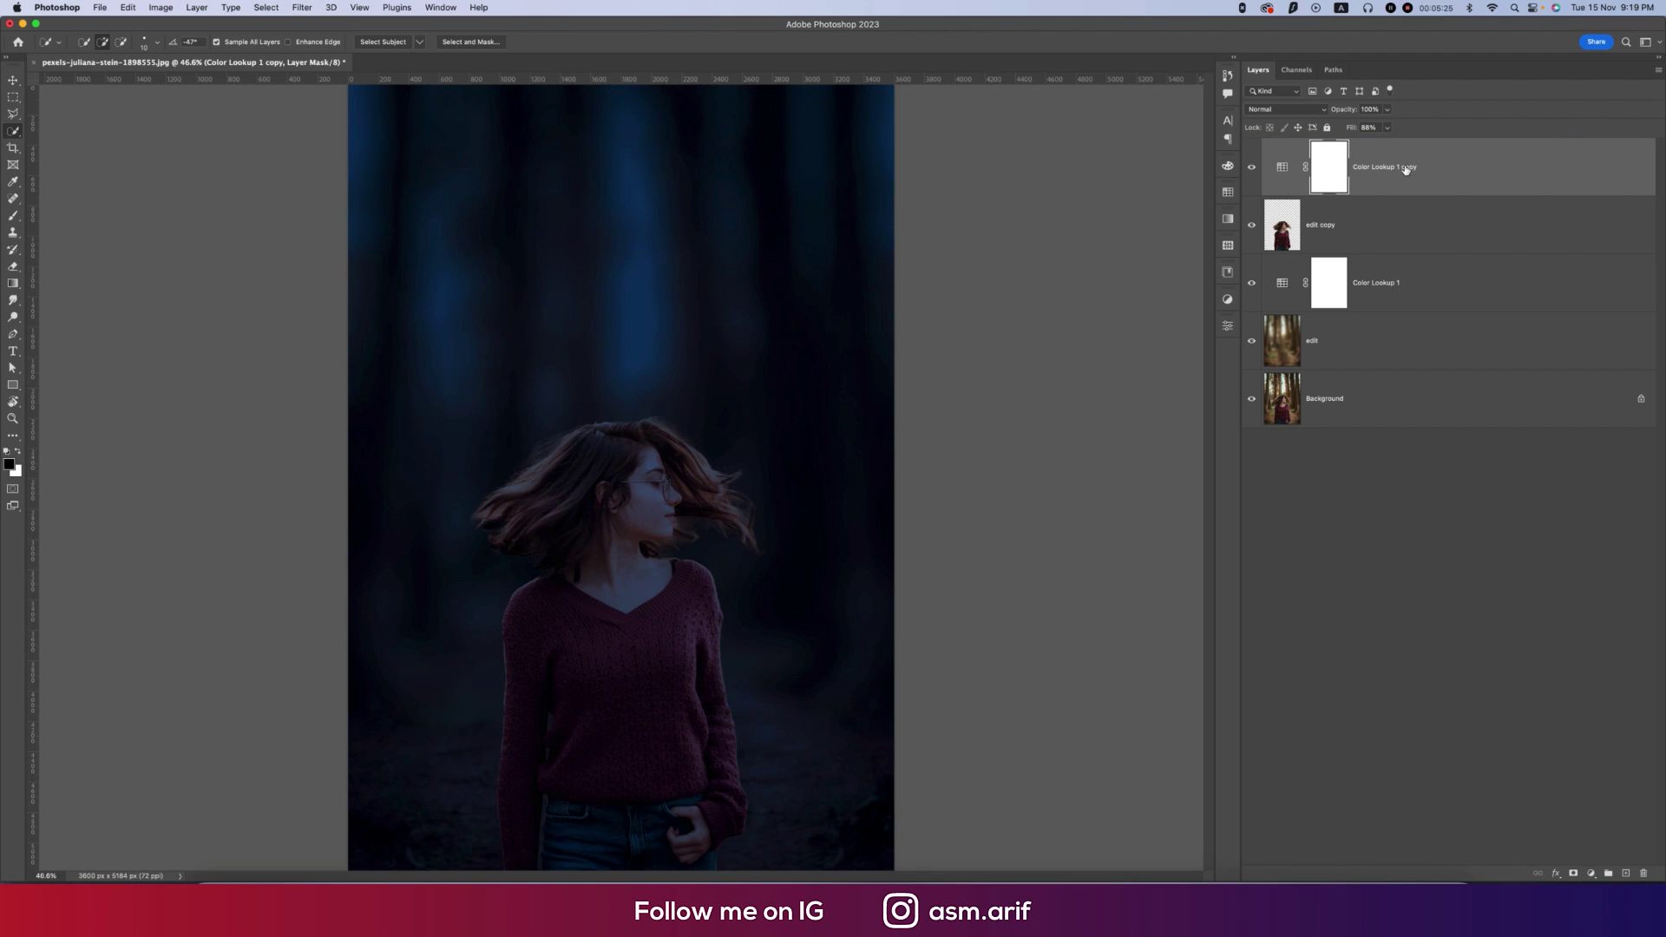
Paint the top lookup copy's mask over the woman's selection to restore her colours, then deselect.
{"action": "left_click", "coordinate": [1289, 235], "text": "super"}
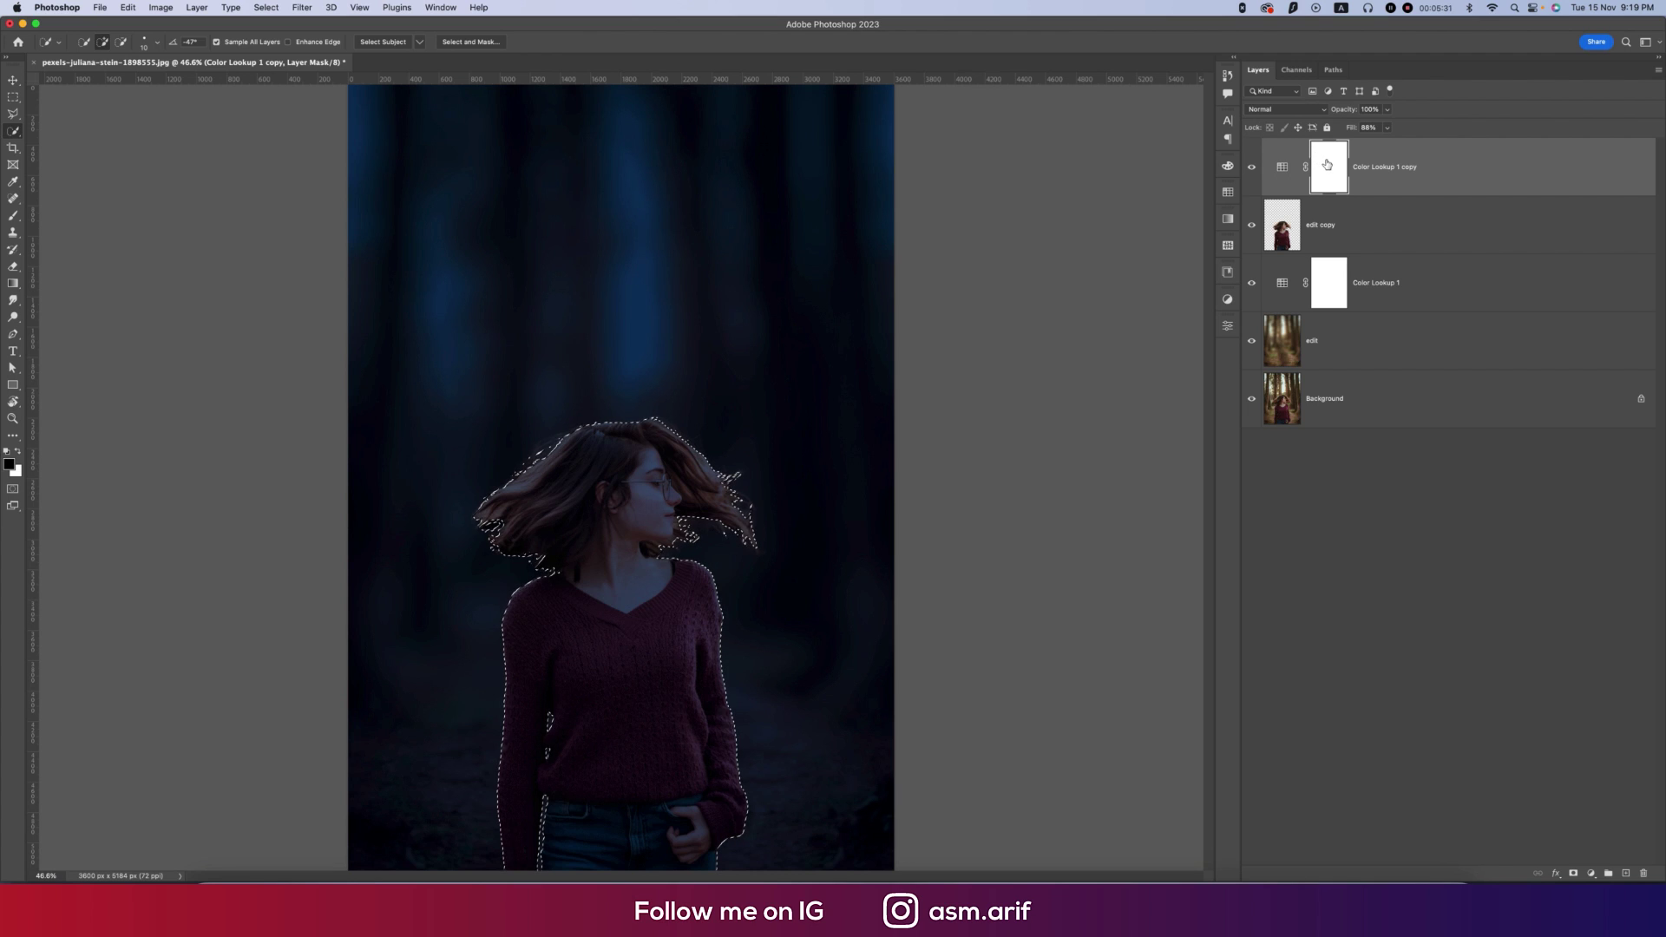
{"action": "key", "text": "b"}
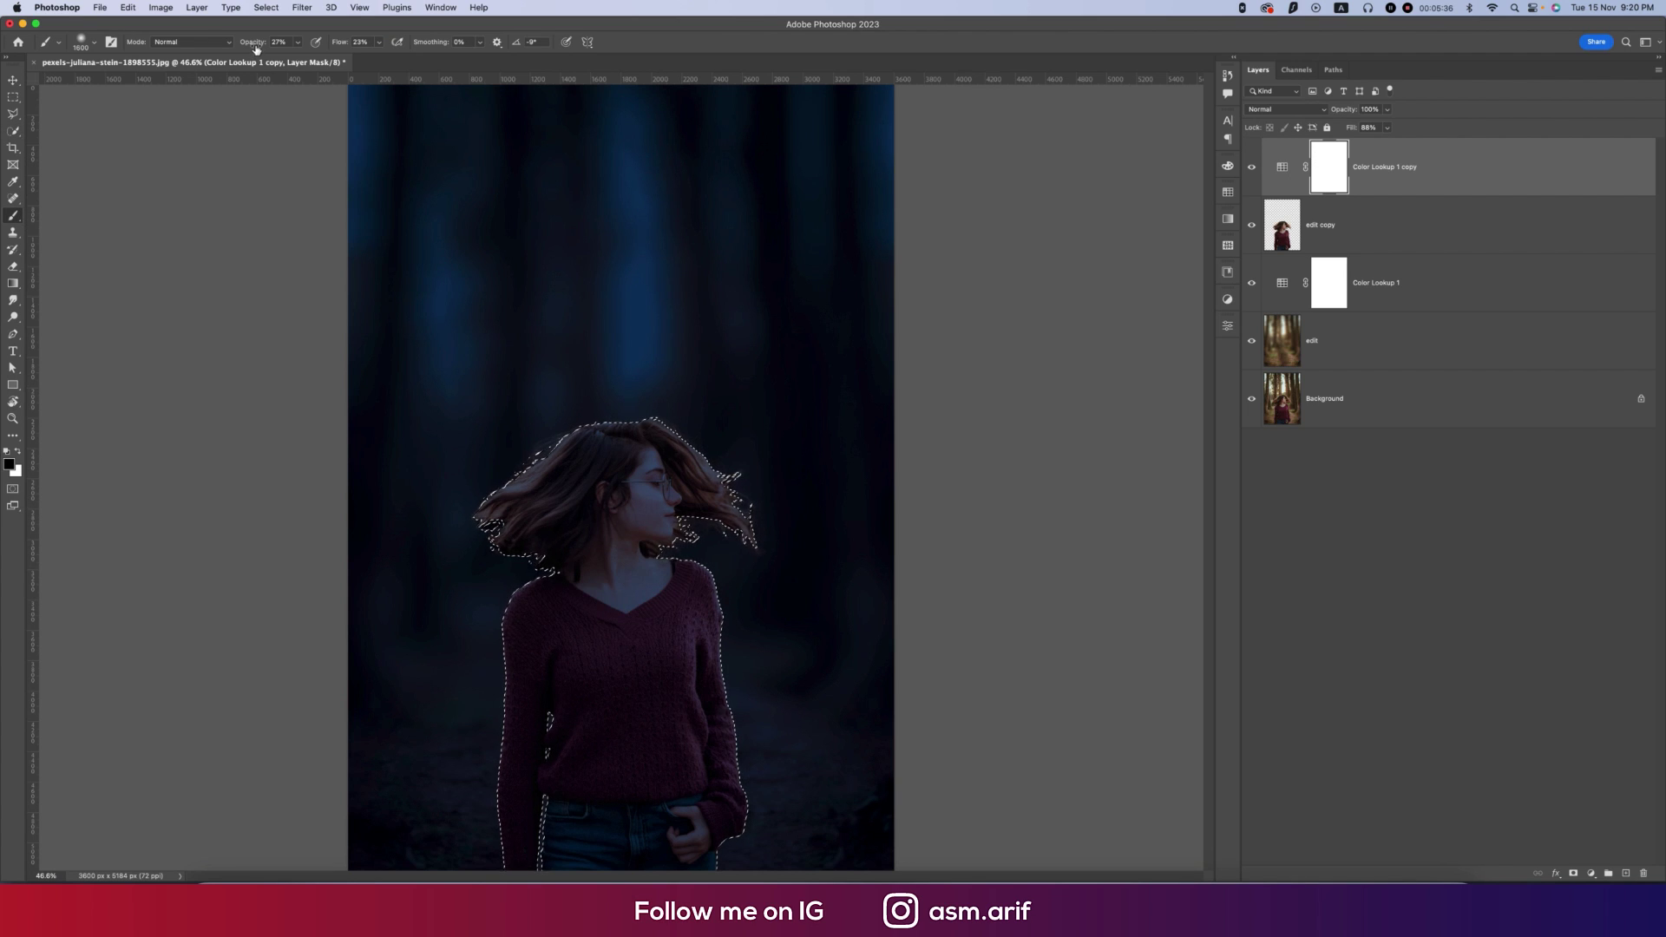
{"action": "left_click_drag", "start_coordinate": [250, 44], "coordinate": [350, 45]}
{"action": "mouse_move", "coordinate": [677, 372]}
{"action": "left_mouse_down"}
{"action": "mouse_move", "coordinate": [708, 420]}
{"action": "mouse_move", "coordinate": [688, 763]}
{"action": "mouse_move", "coordinate": [688, 688]}
{"action": "left_mouse_up"}
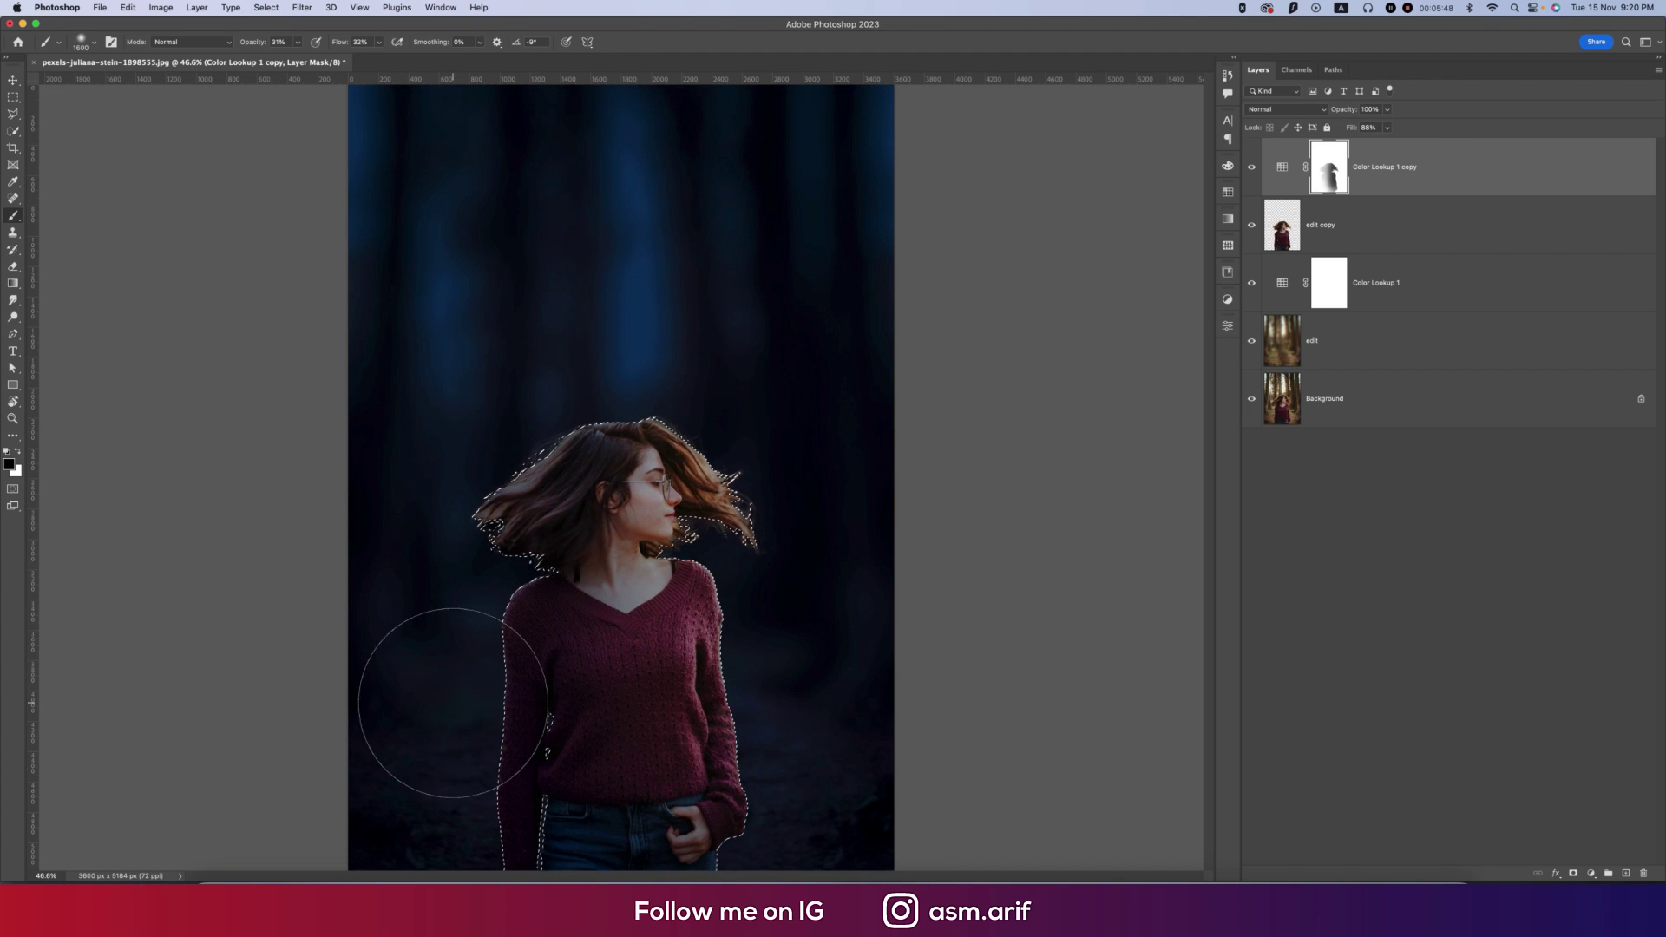
{"action": "key", "text": "super+d"}
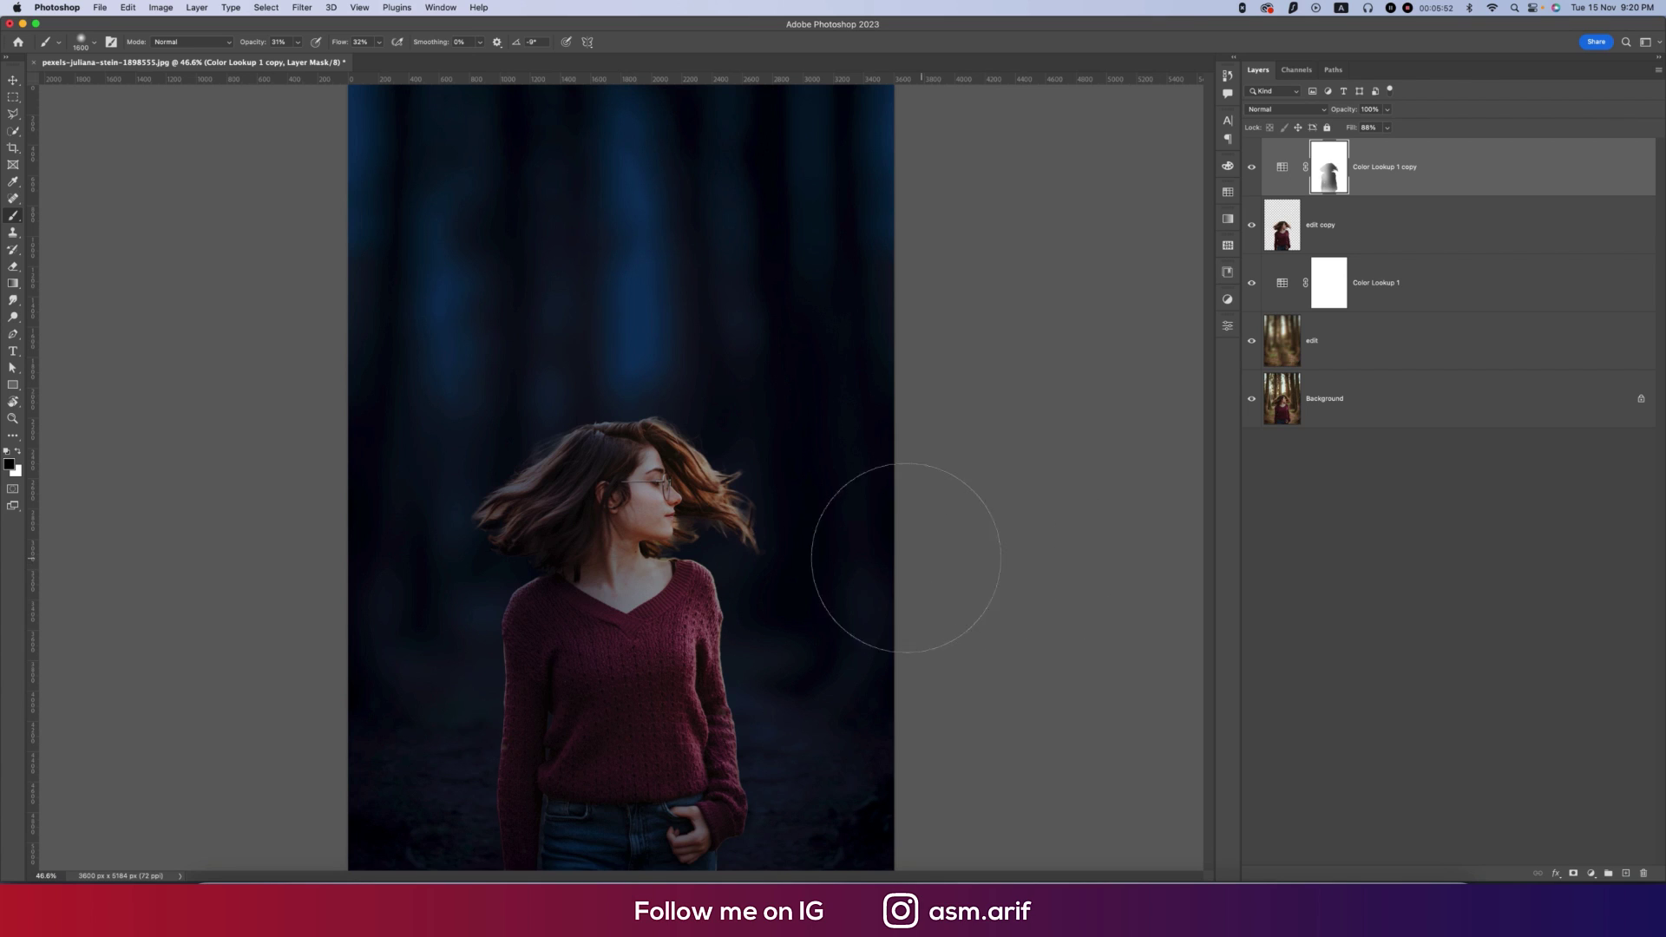
{"action": "scroll", "coordinate": [874, 560], "scroll_direction": "down", "scroll_amount": 3}
Set the top lookup layer's opacity to 62% and convert the stacked layers to a Smart Object.
{"action": "left_click", "coordinate": [1387, 110]}
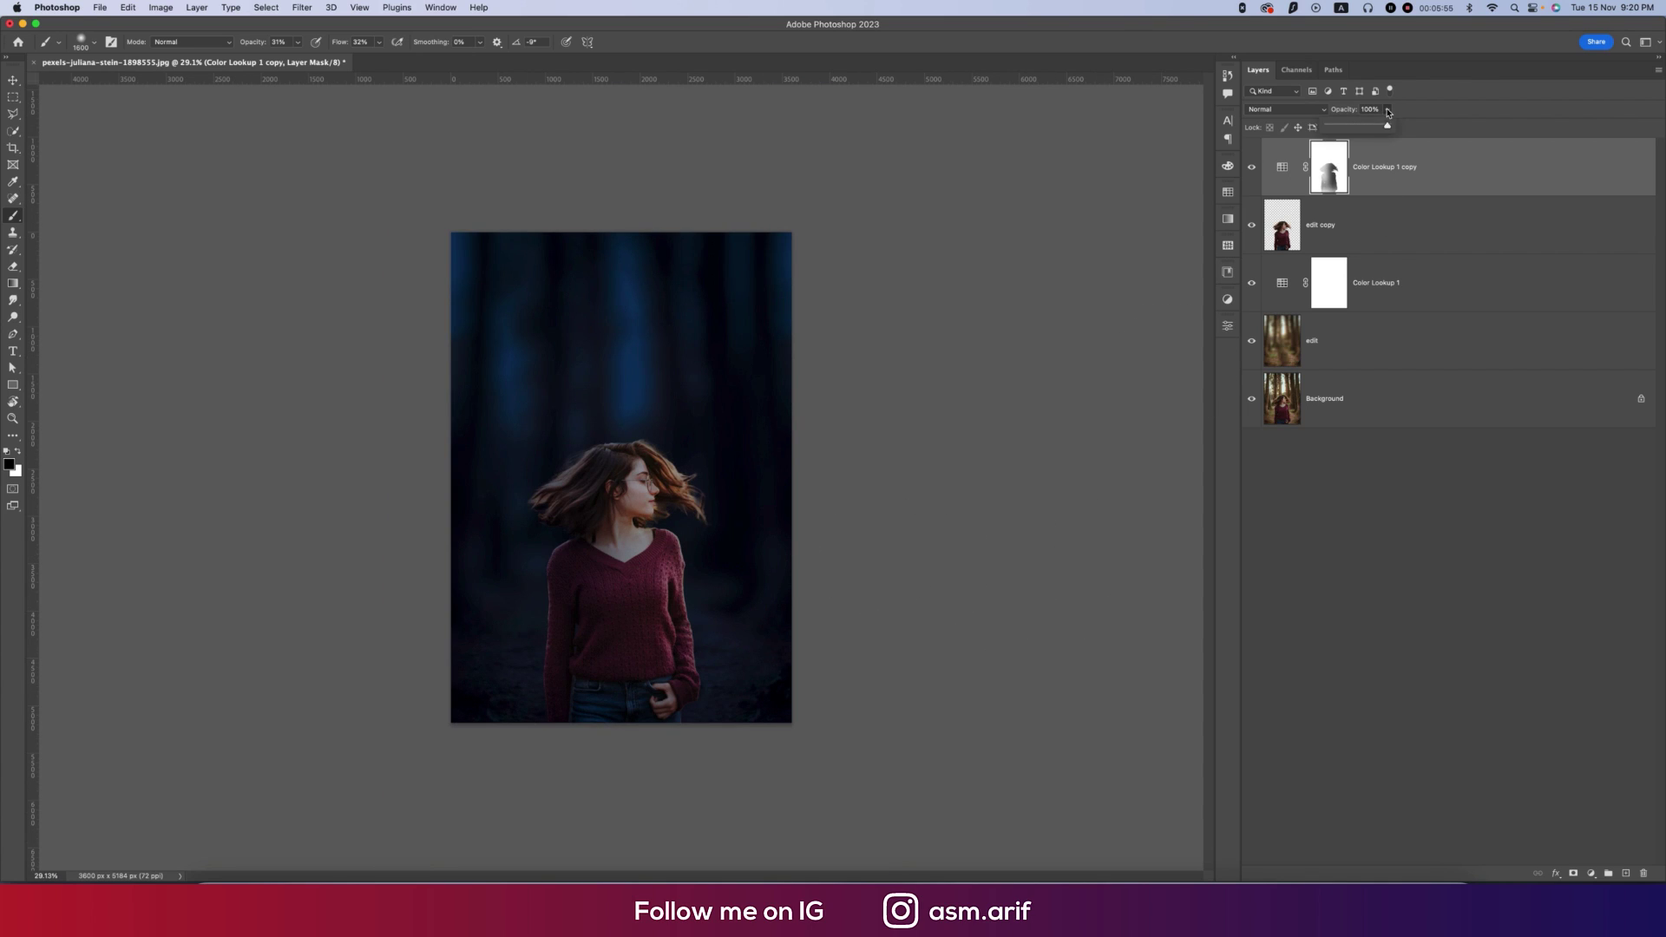
{"action": "left_click", "coordinate": [1367, 127]}
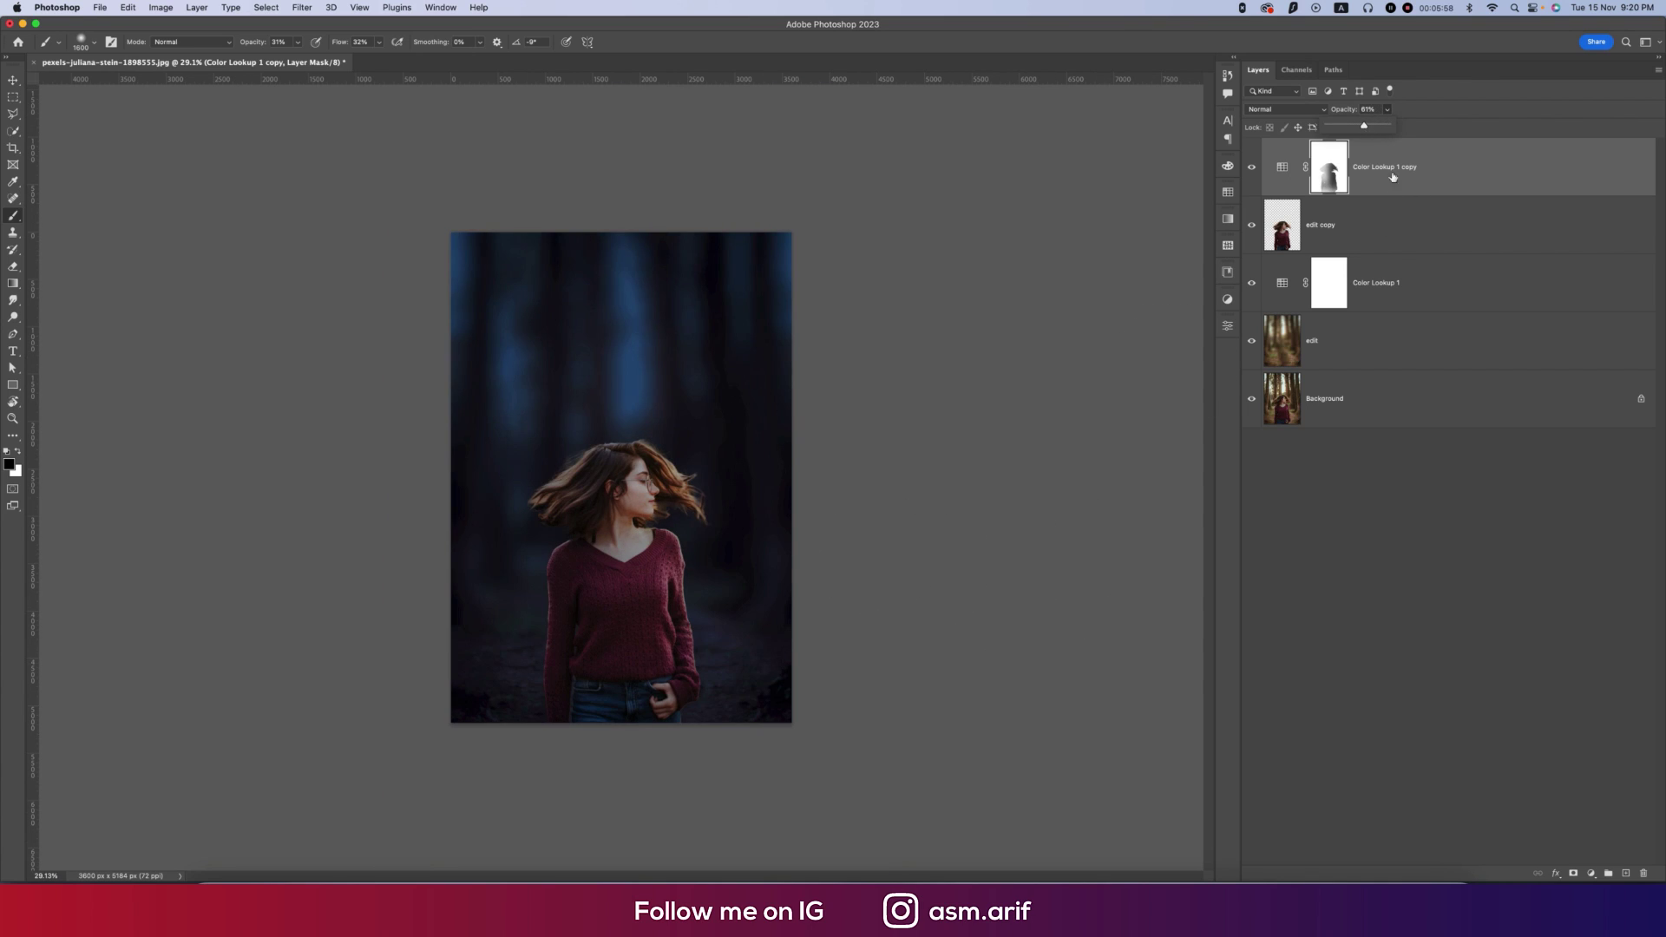
{"action": "left_click", "coordinate": [1460, 348], "text": "shift"}
{"action": "right_click", "coordinate": [1459, 348]}
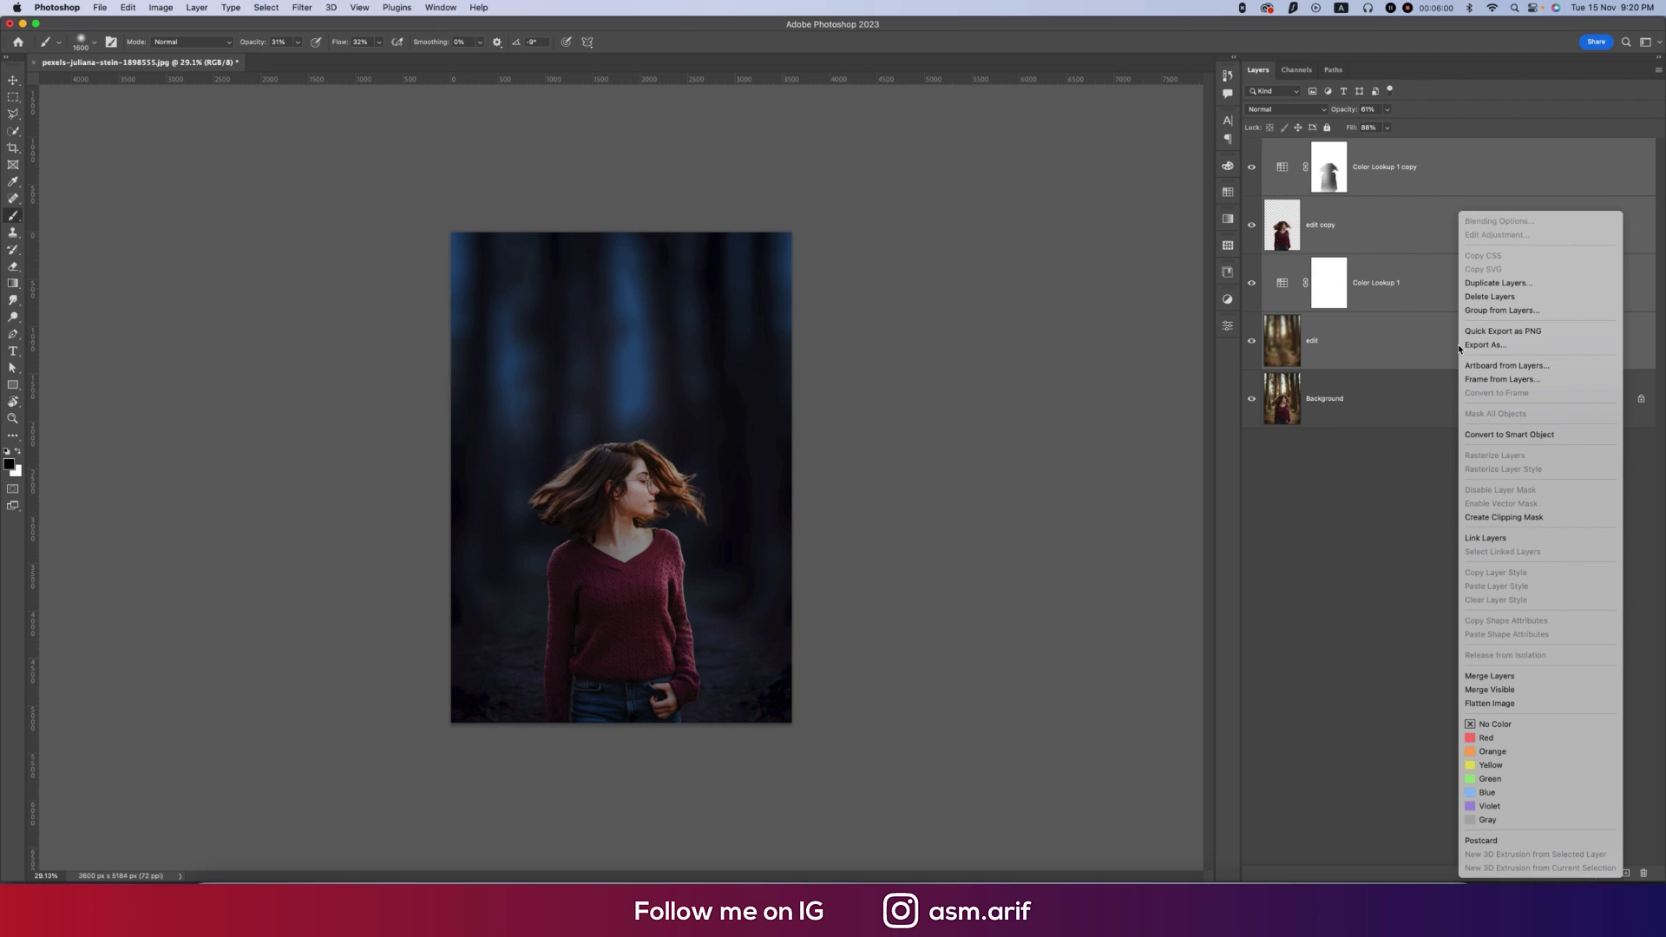
{"action": "left_click", "coordinate": [1473, 434]}
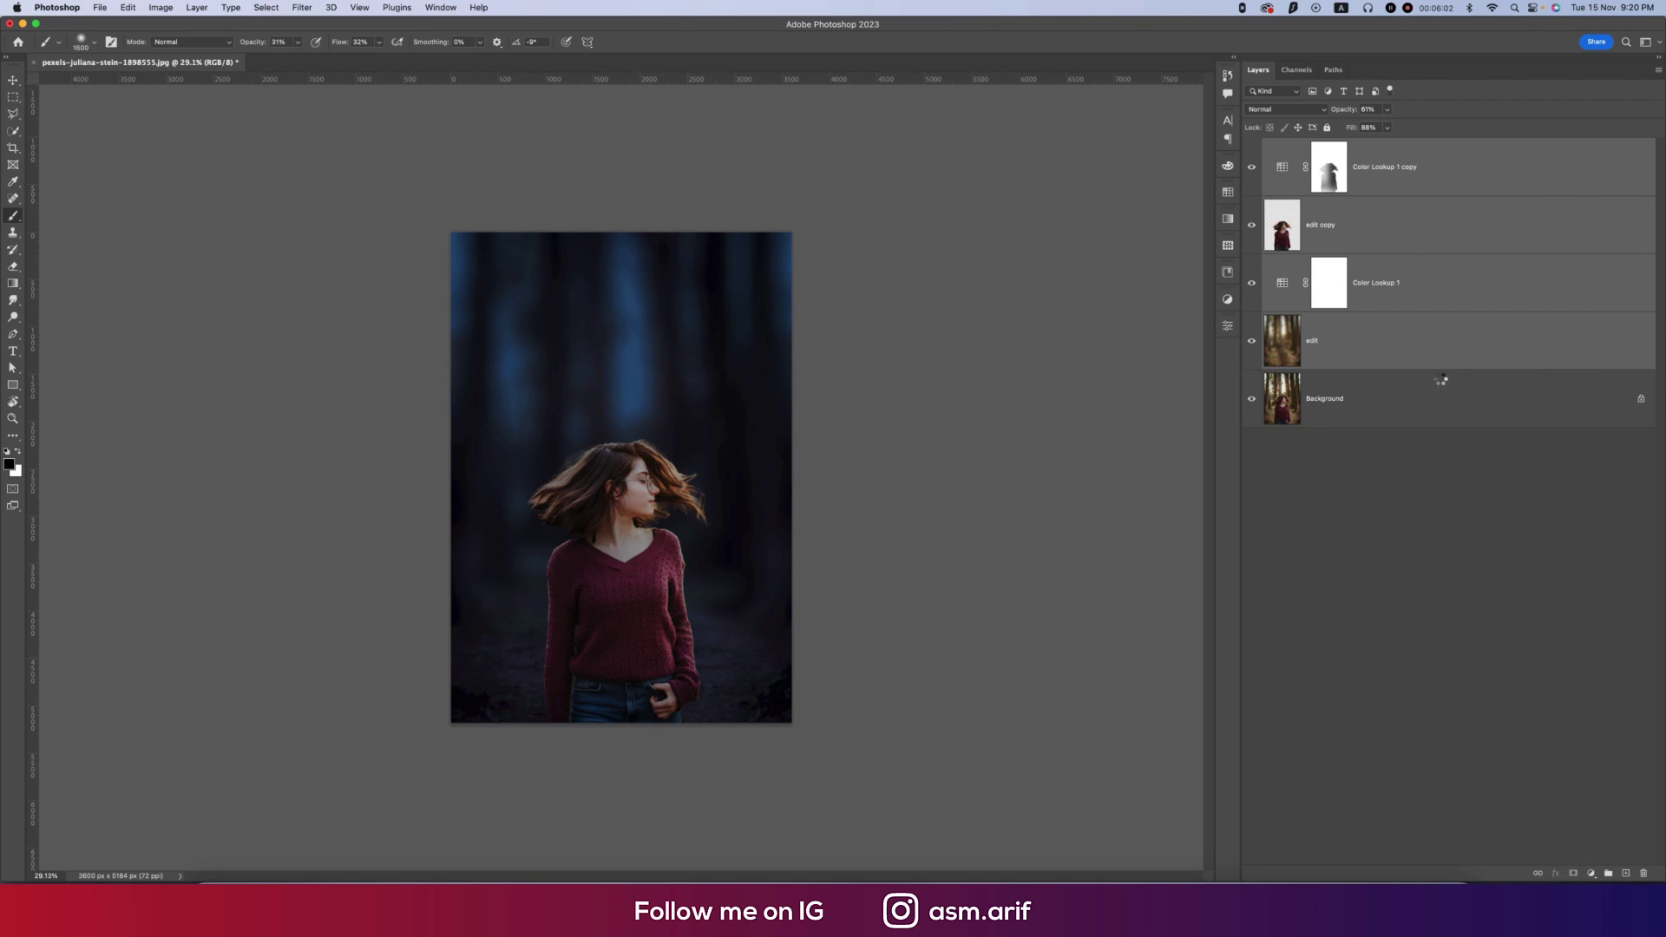
Apply a Camera Raw Filter with the Forest preset, Exposure +0.40 and Temperature -6.
{"action": "left_click", "coordinate": [301, 7]}
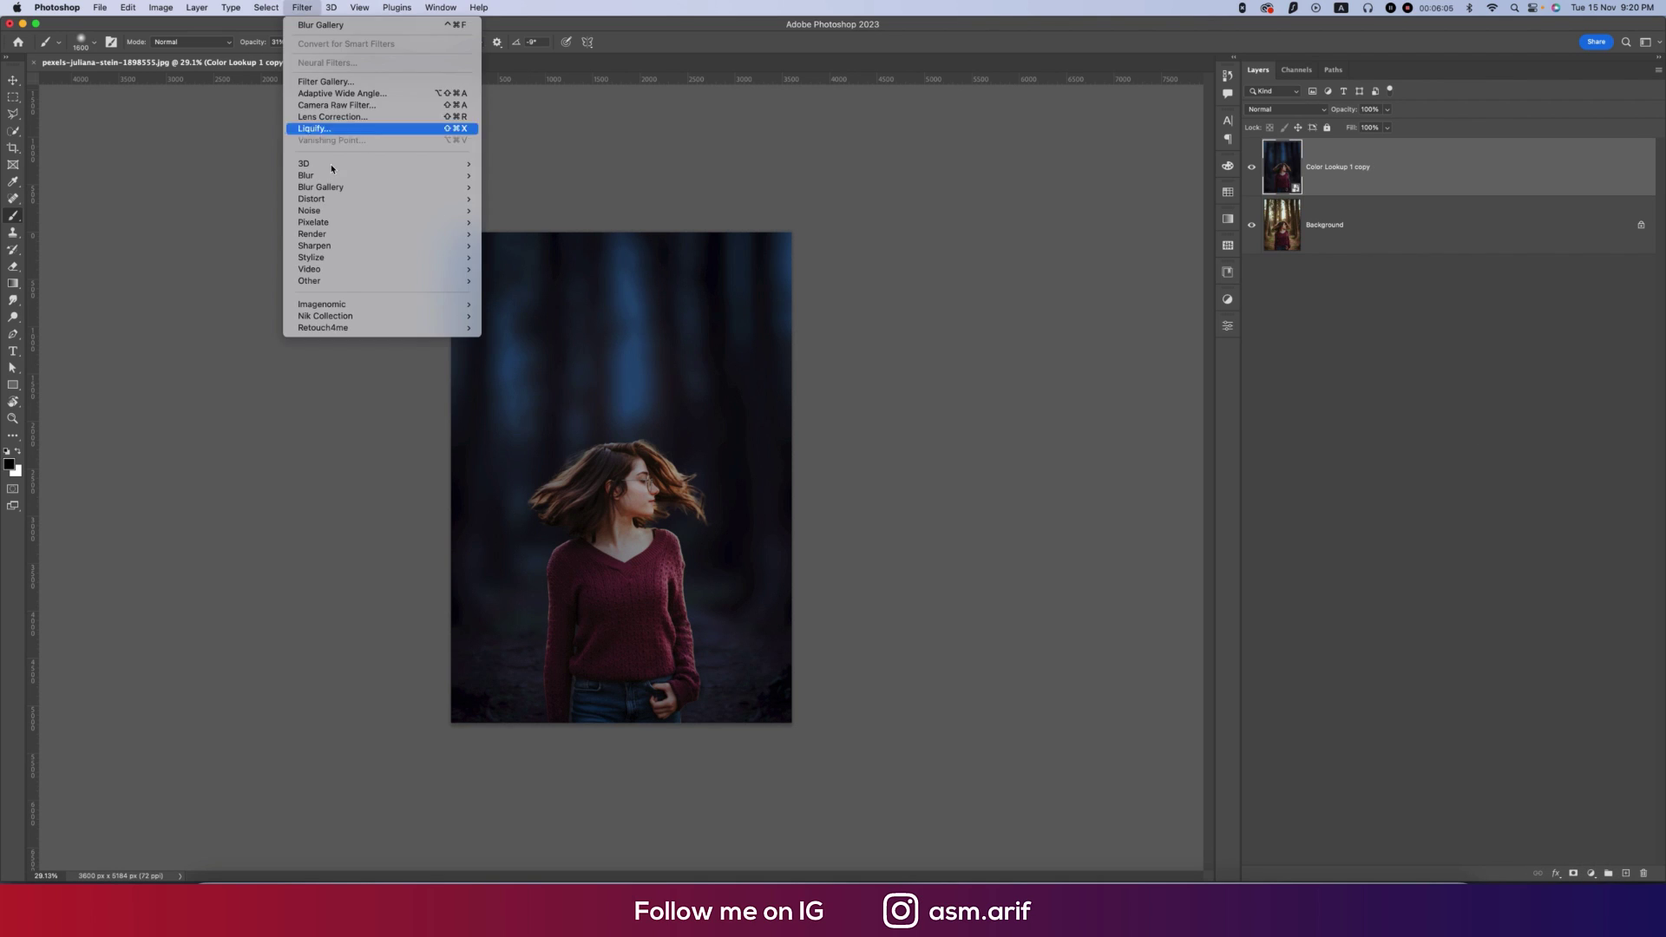
{"action": "left_click", "coordinate": [334, 109]}
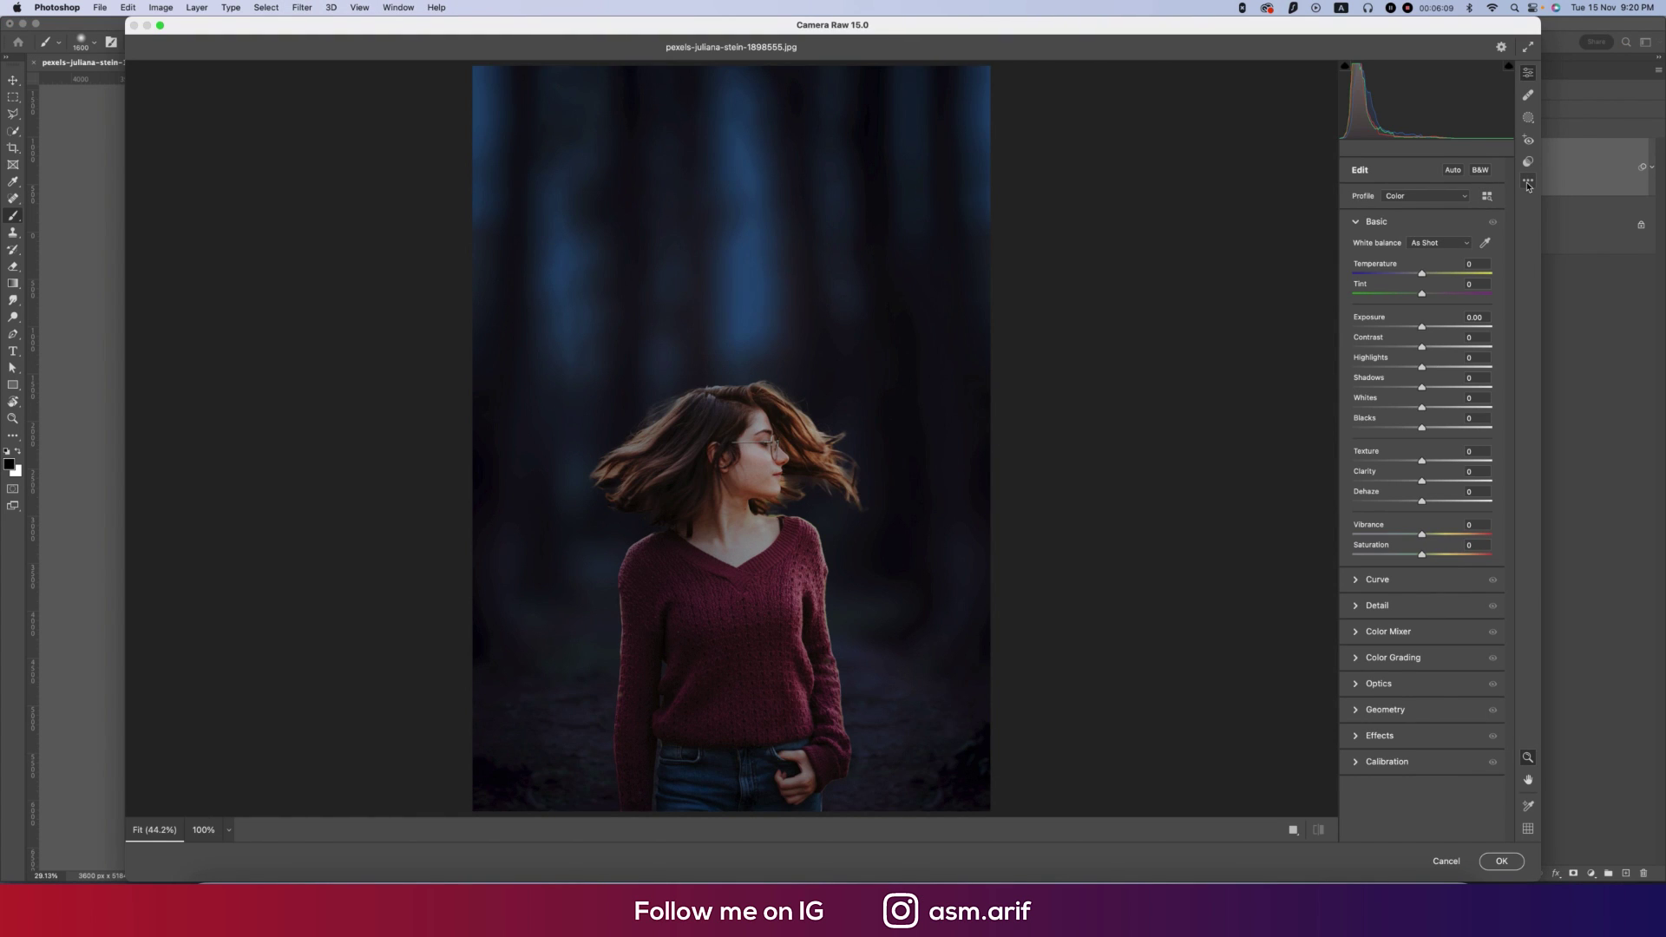
{"action": "left_click", "coordinate": [1528, 182]}
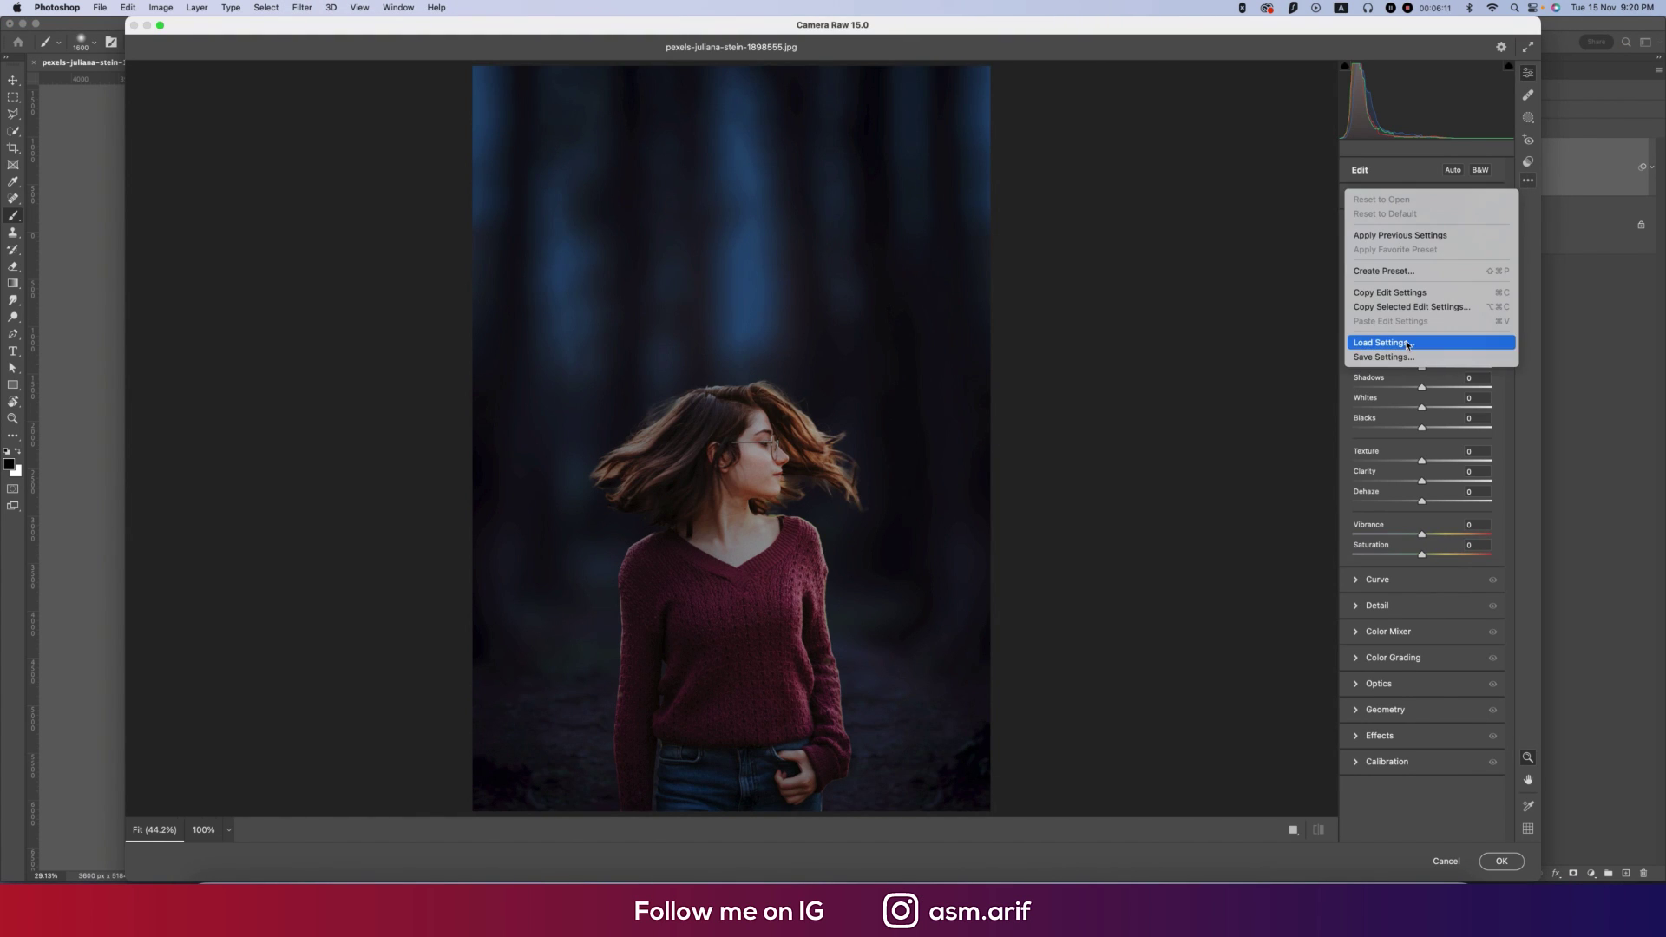
{"action": "key", "text": "Return"}
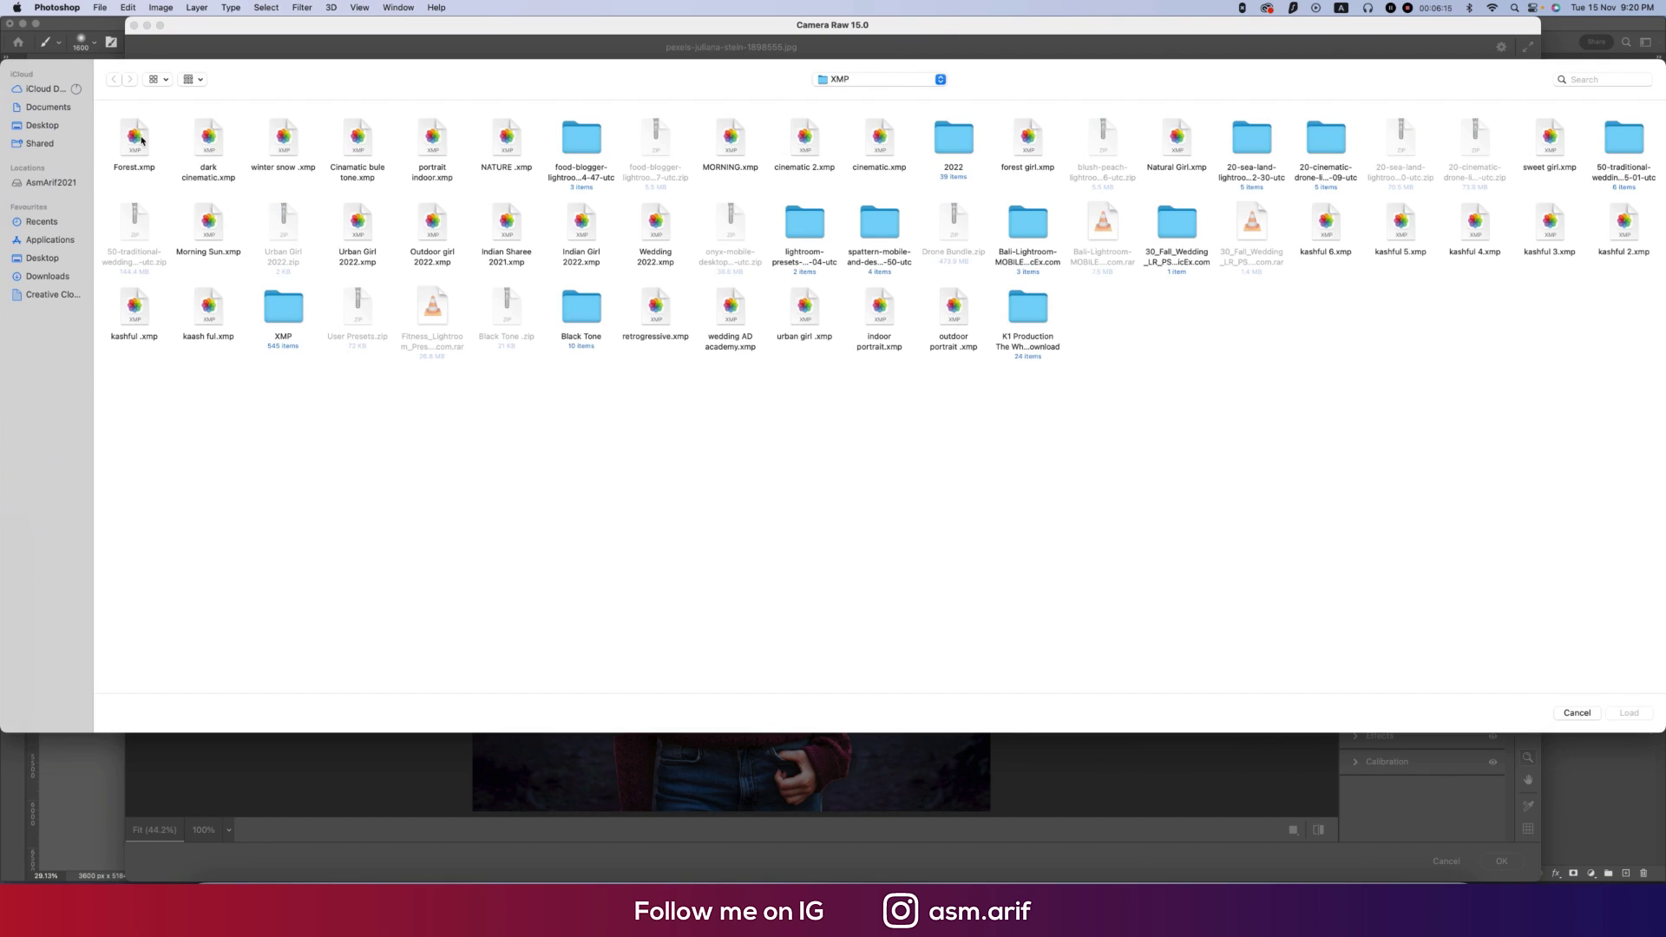
{"action": "left_click", "coordinate": [135, 139]}
{"action": "double_click", "coordinate": [142, 140]}
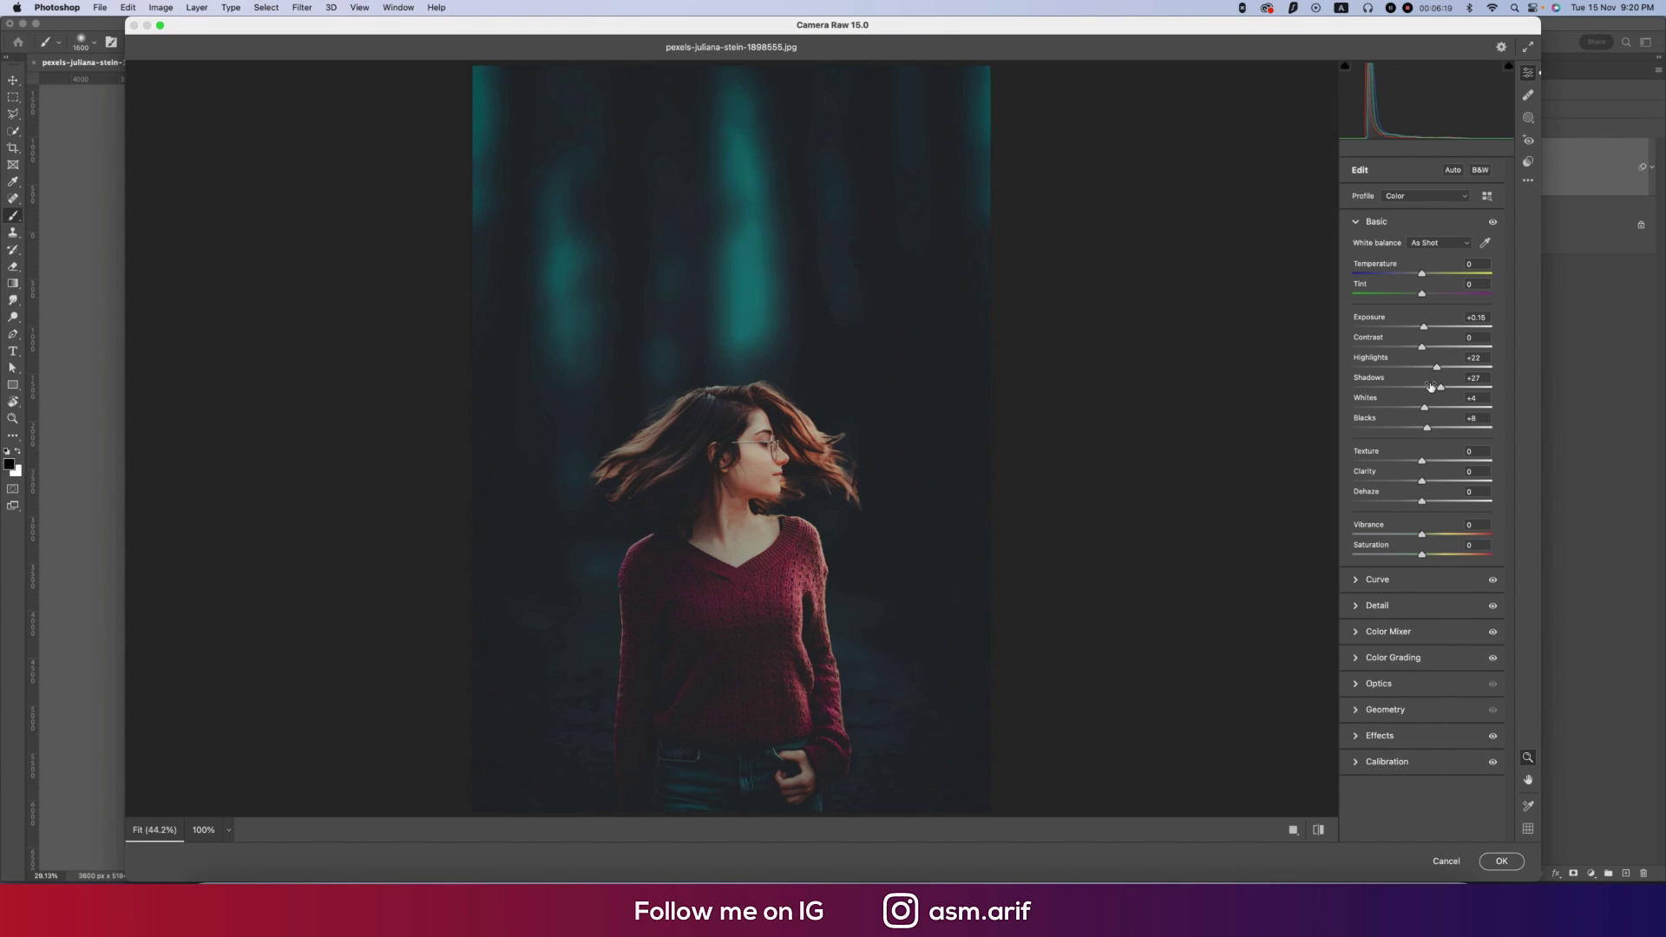
{"action": "left_click_drag", "start_coordinate": [1423, 327], "coordinate": [1433, 408]}
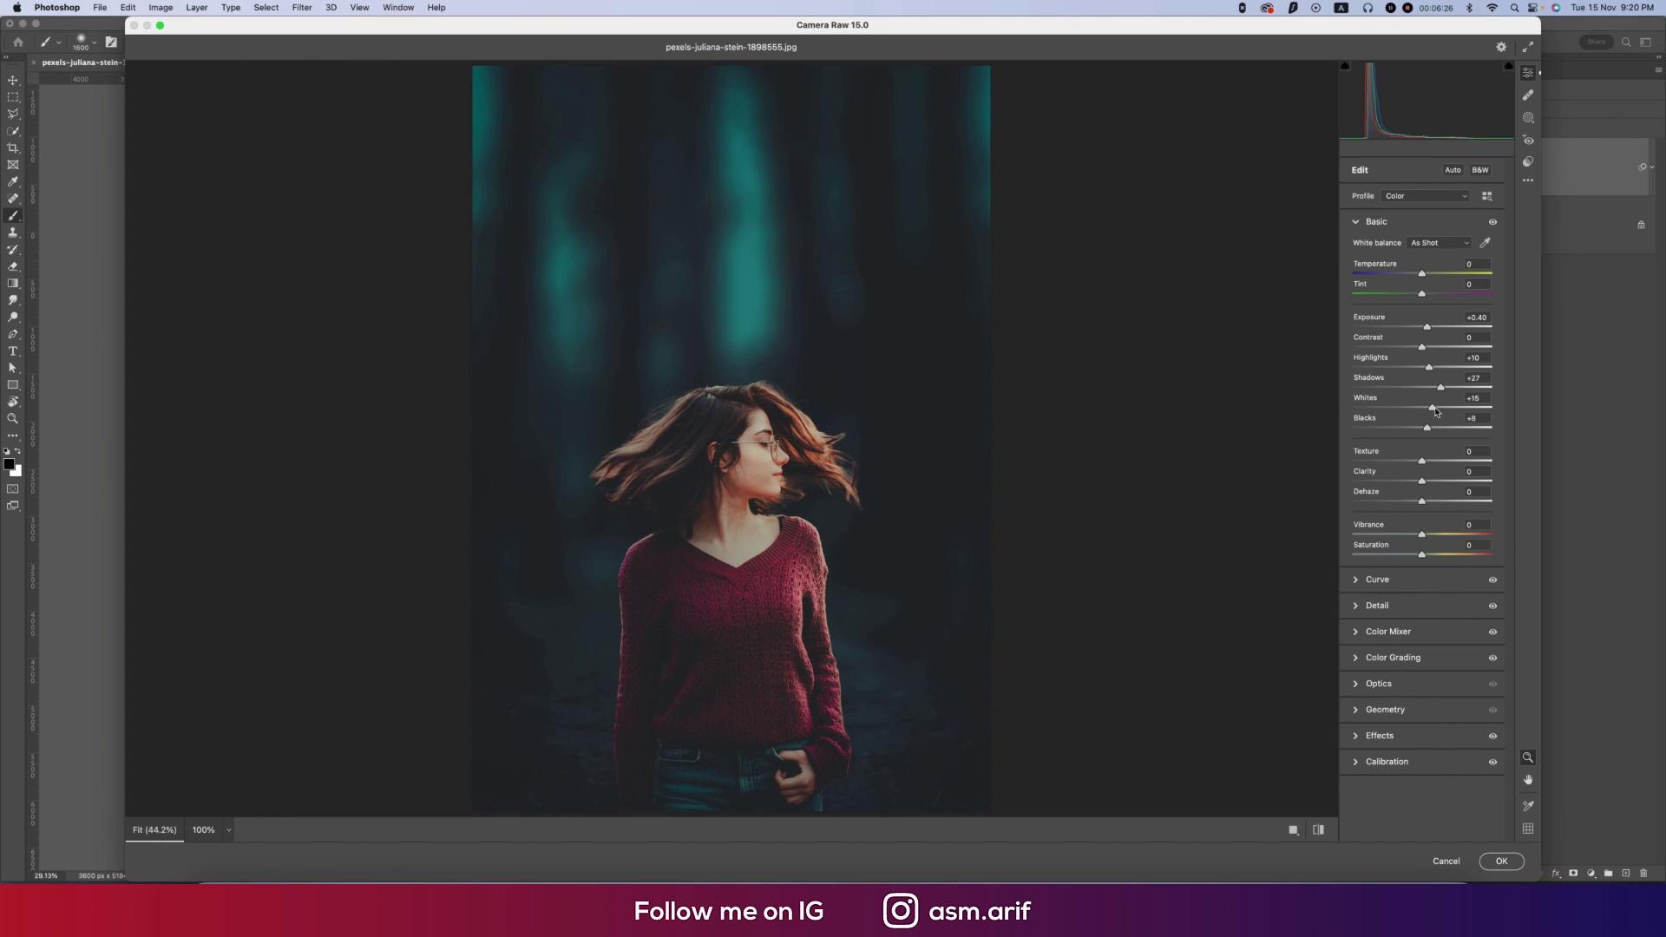
{"action": "left_click_drag", "start_coordinate": [1421, 274], "coordinate": [1428, 300]}
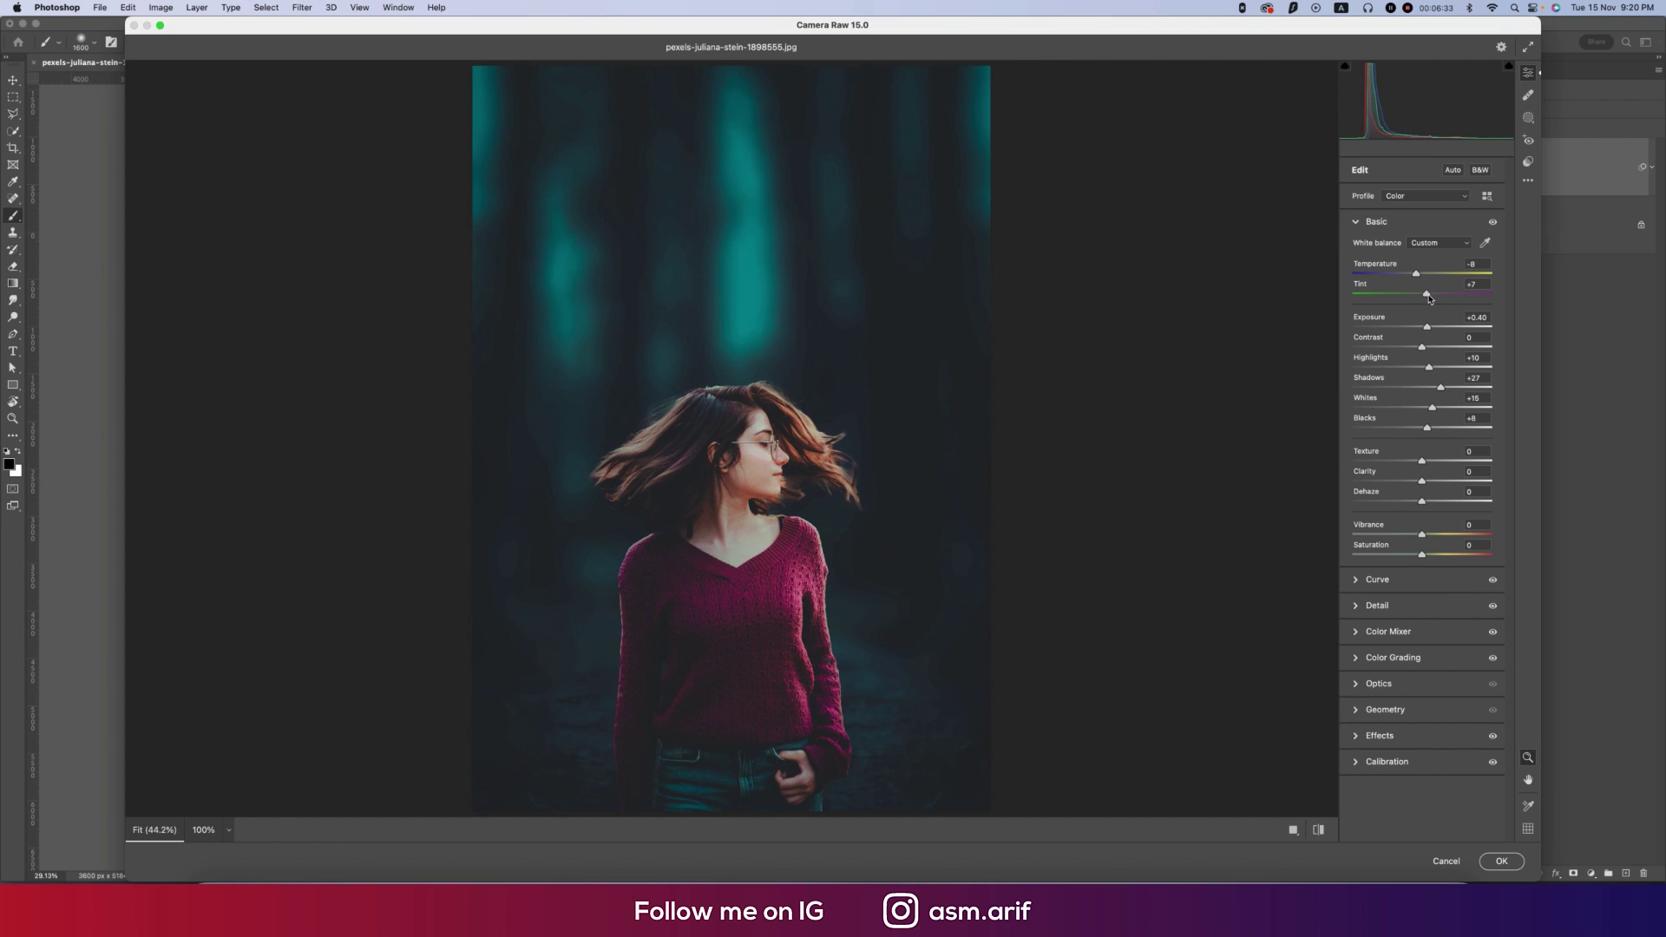
{"action": "left_click", "coordinate": [1500, 861]}
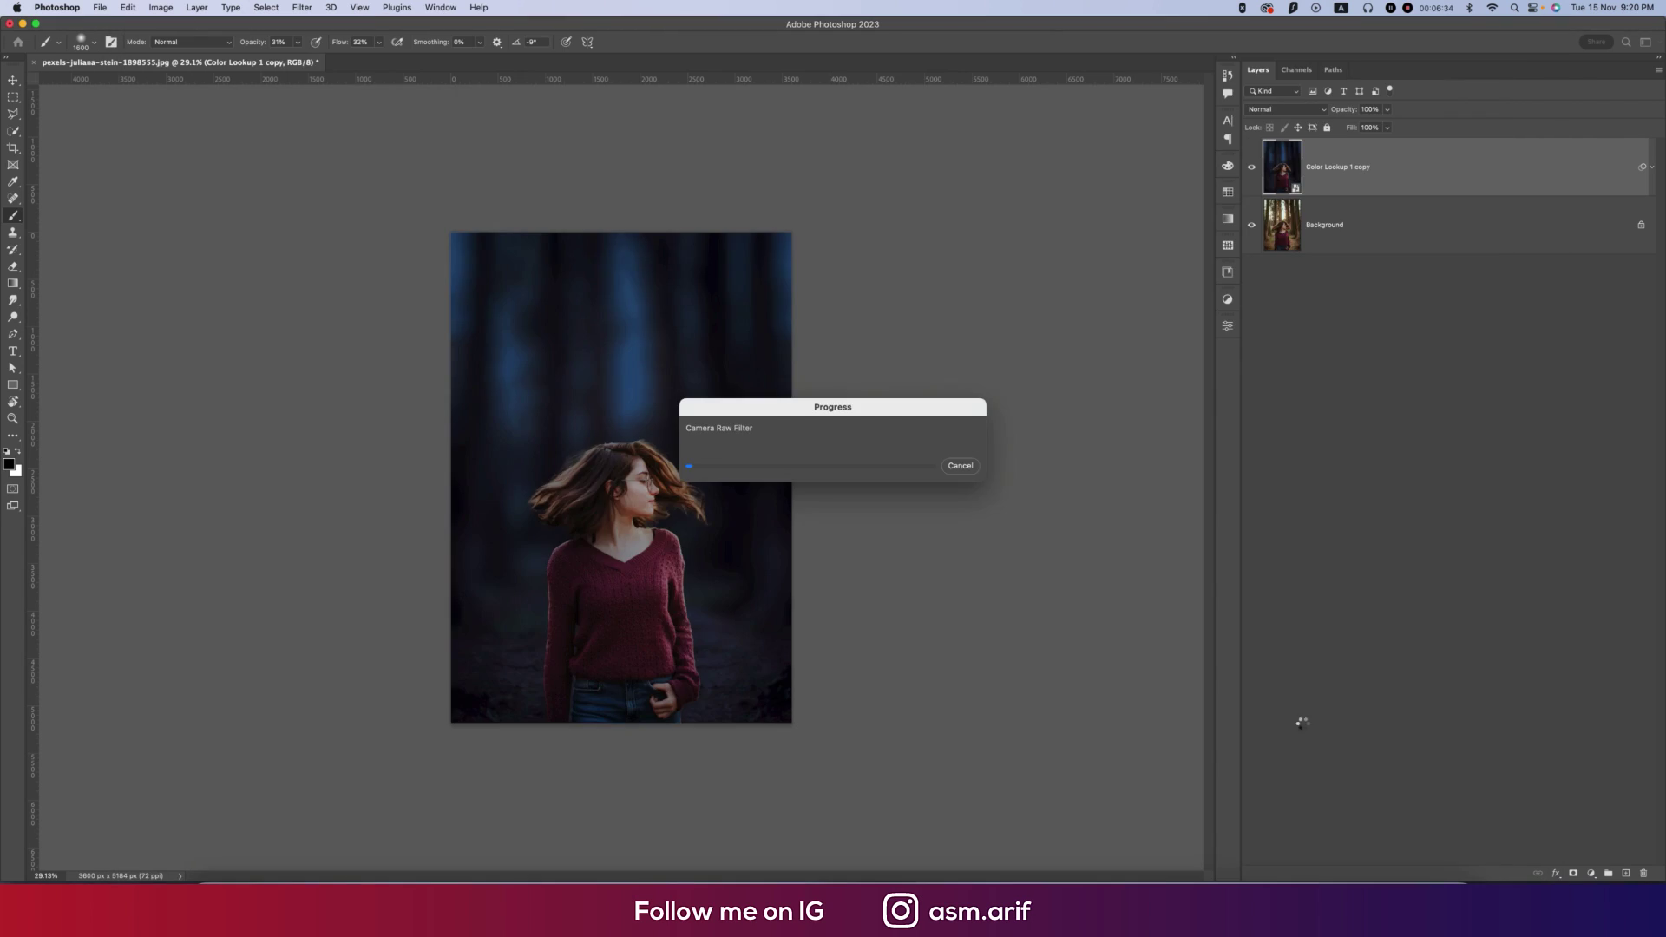
Add a Levels adjustment layer with the white input set to 247.
{"action": "scroll", "coordinate": [646, 497], "scroll_direction": "up", "scroll_amount": 3}
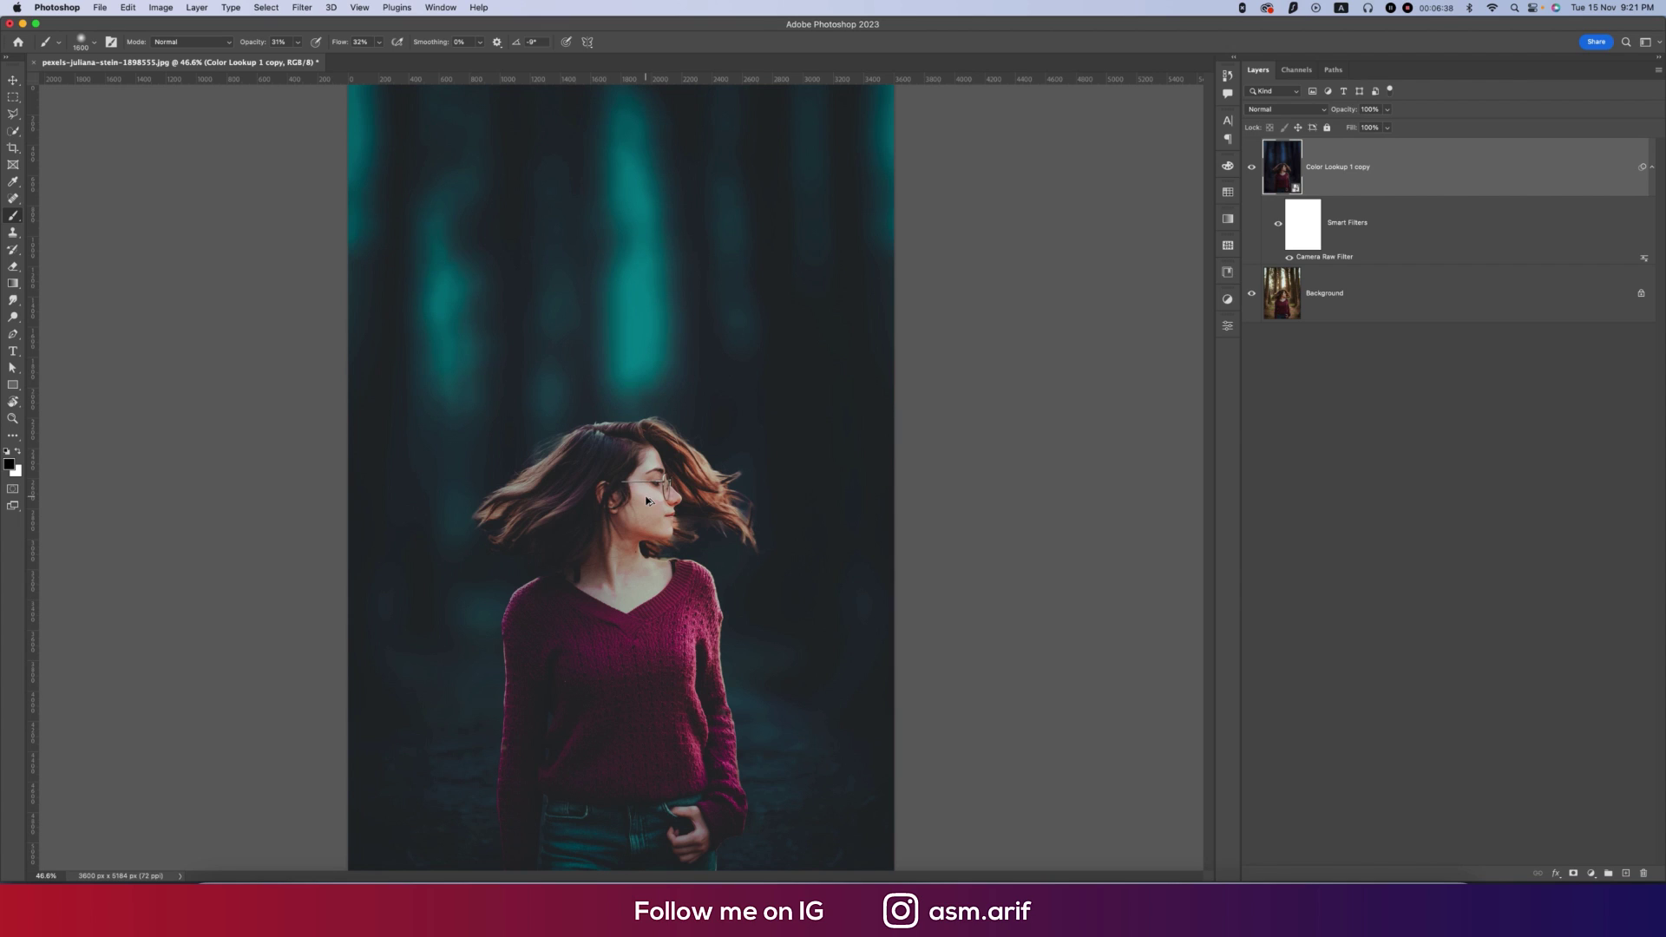
{"action": "left_click", "coordinate": [1591, 873]}
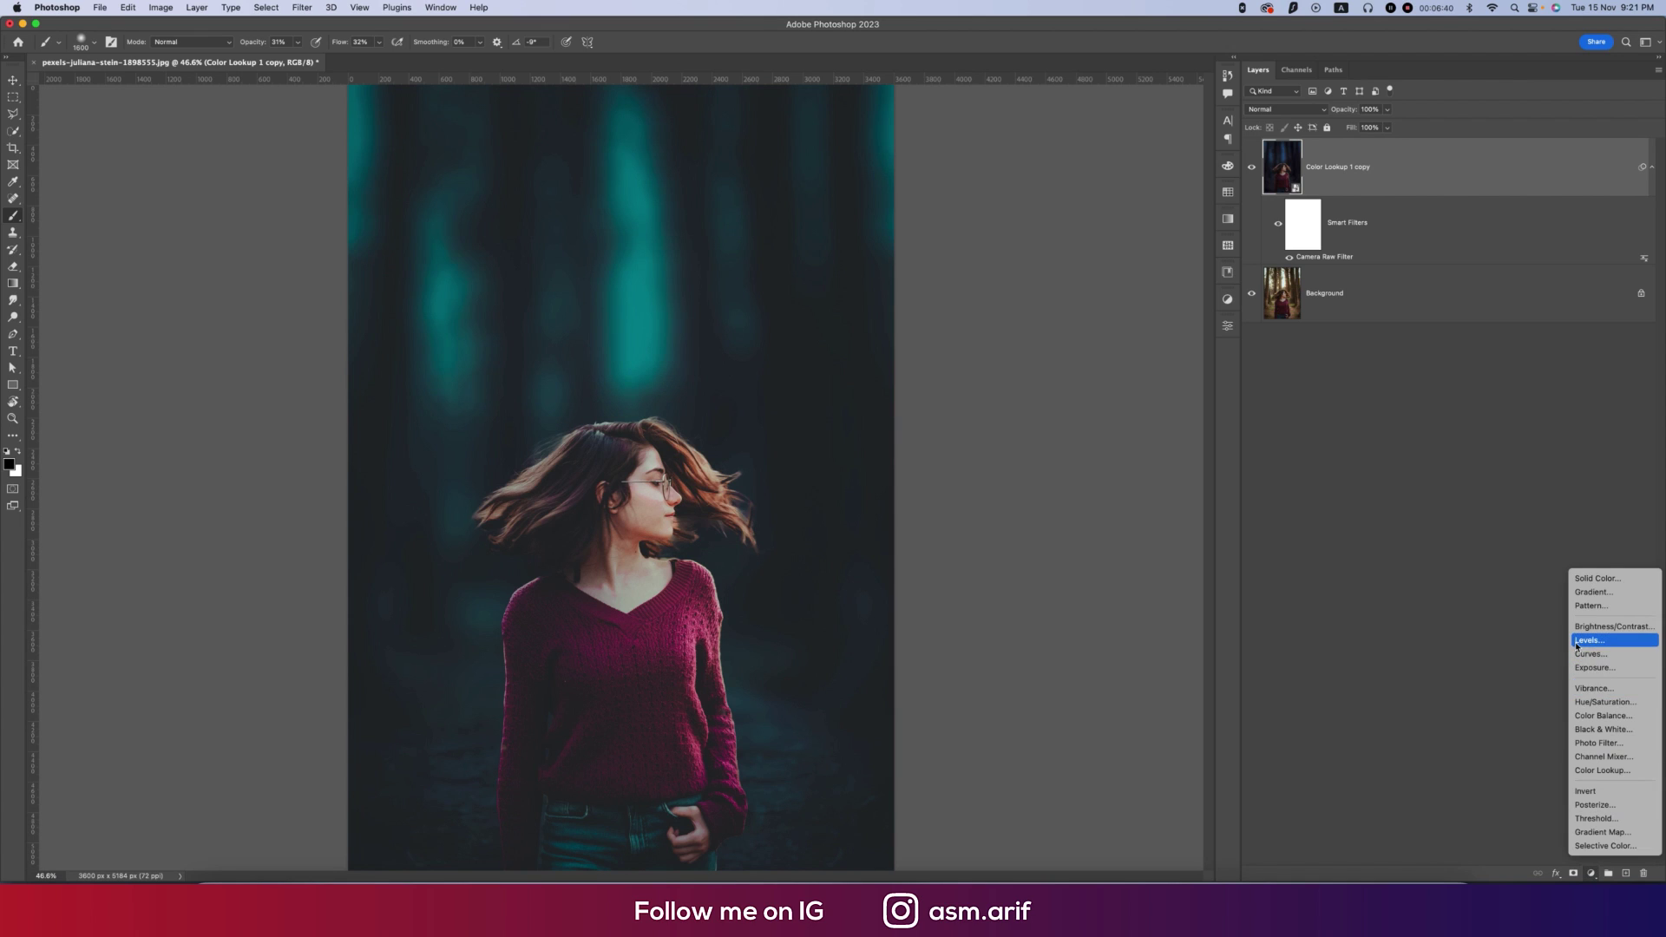
{"action": "left_click", "coordinate": [1588, 640]}
{"action": "left_click_drag", "start_coordinate": [1197, 460], "coordinate": [1192, 461]}
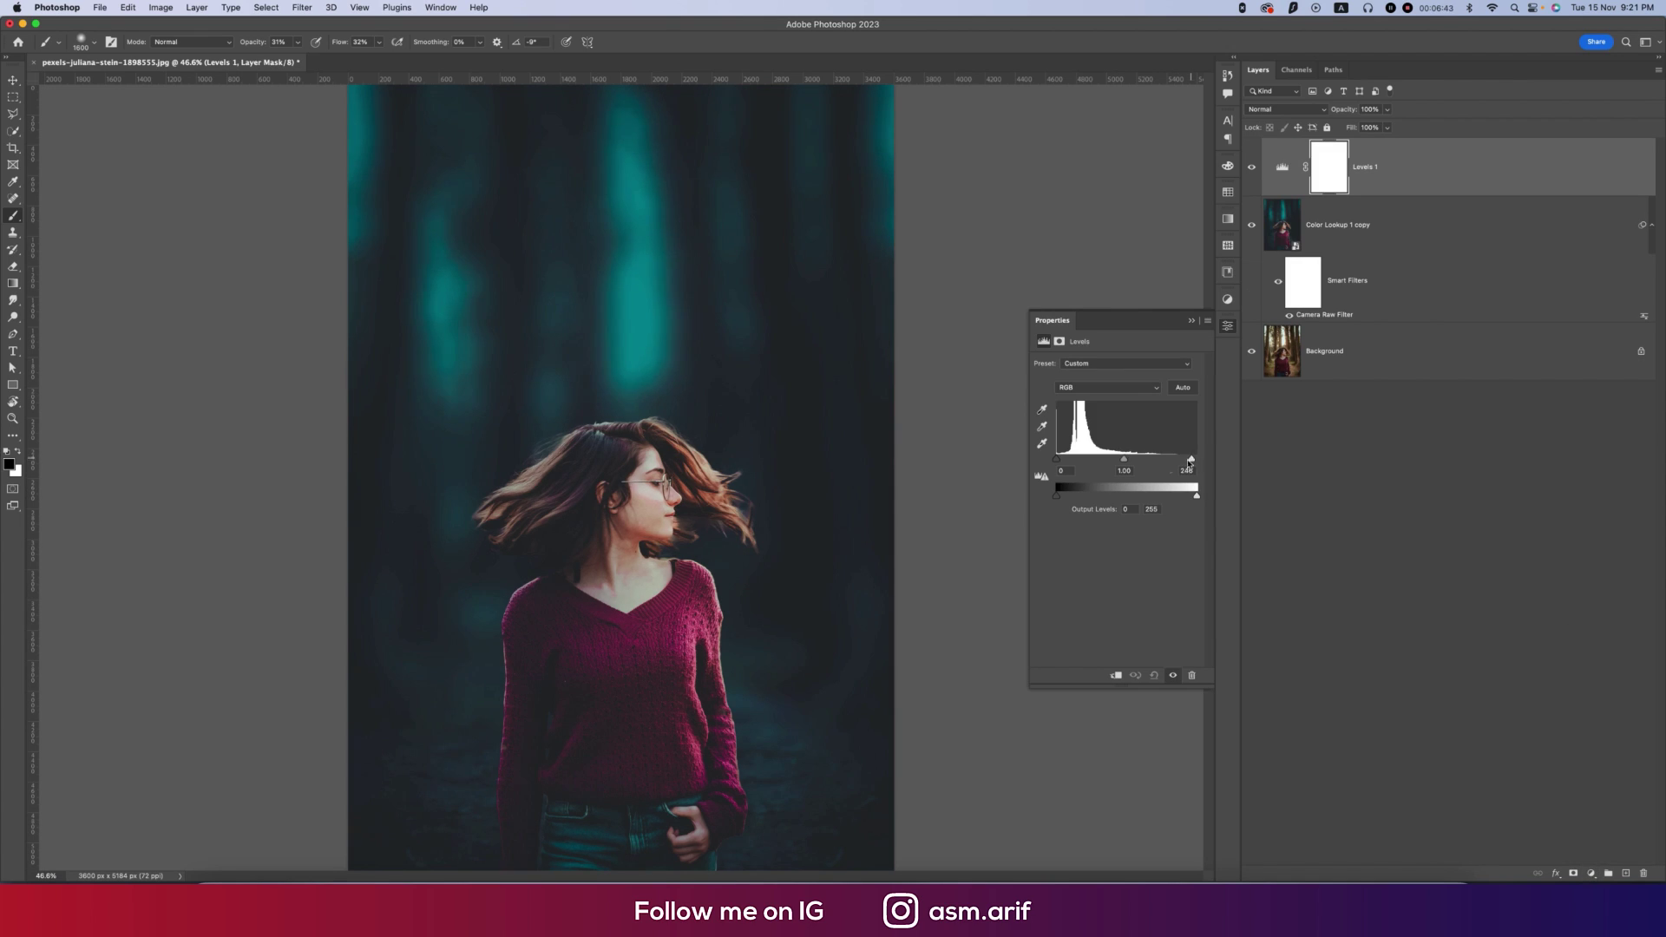
{"action": "left_click", "coordinate": [1191, 320]}
Merge Levels 1 and the graded smart object into a single smart object.
{"action": "left_click", "coordinate": [1392, 225]}
{"action": "left_click", "coordinate": [1393, 176], "text": "shift"}
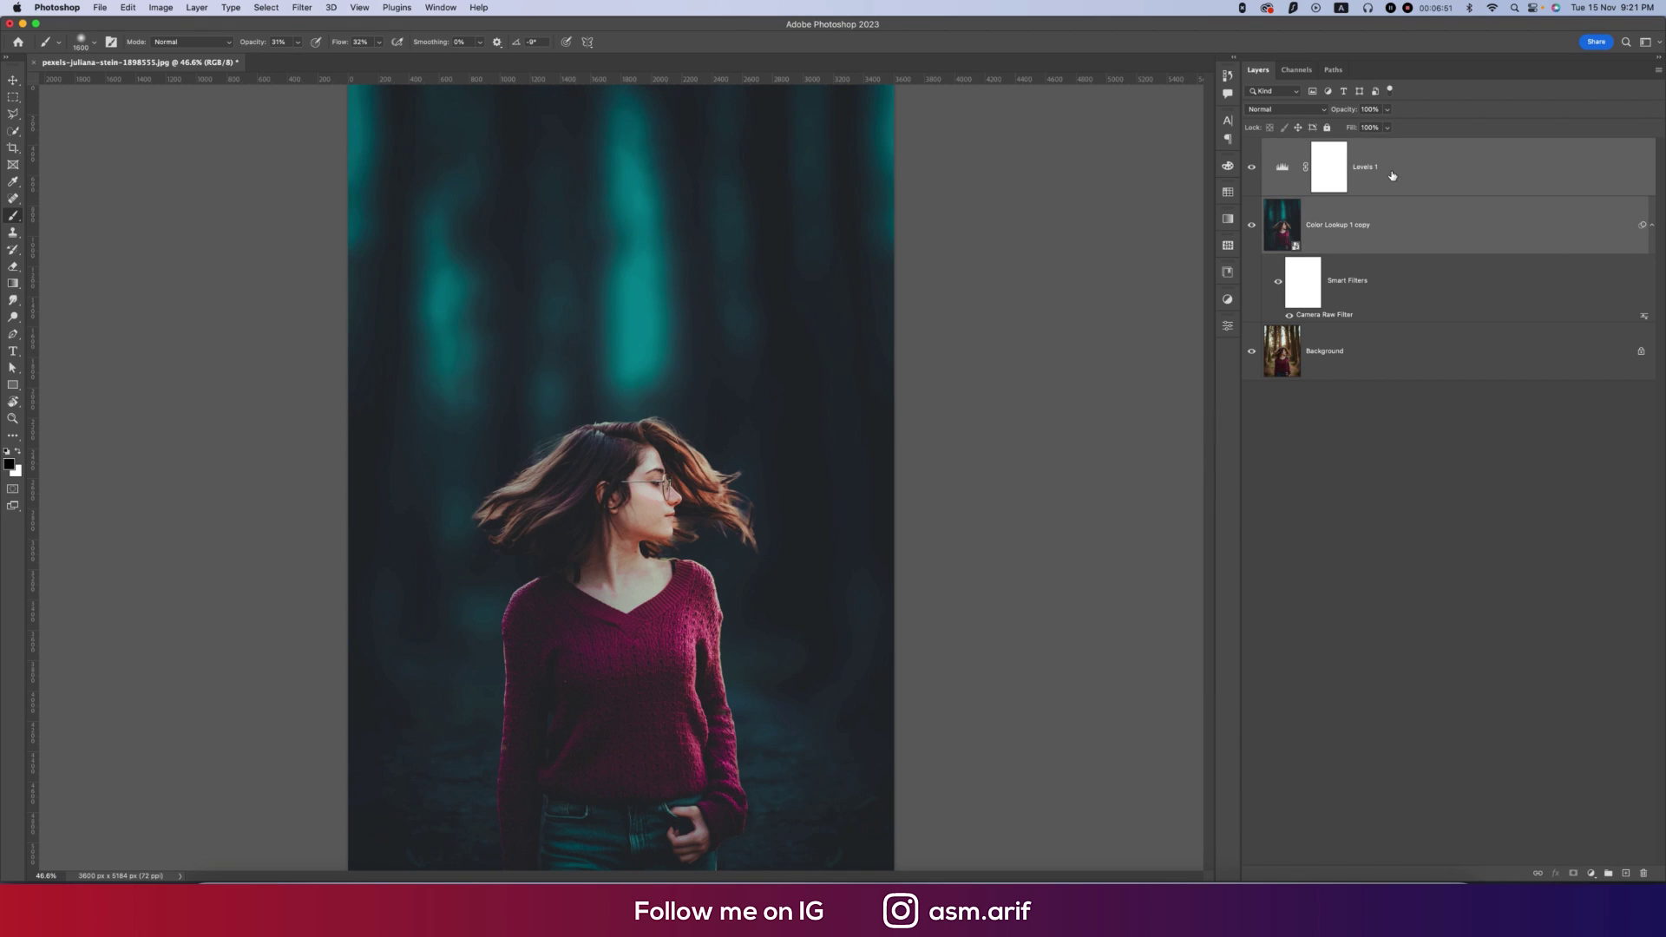
{"action": "right_click", "coordinate": [1391, 169]}
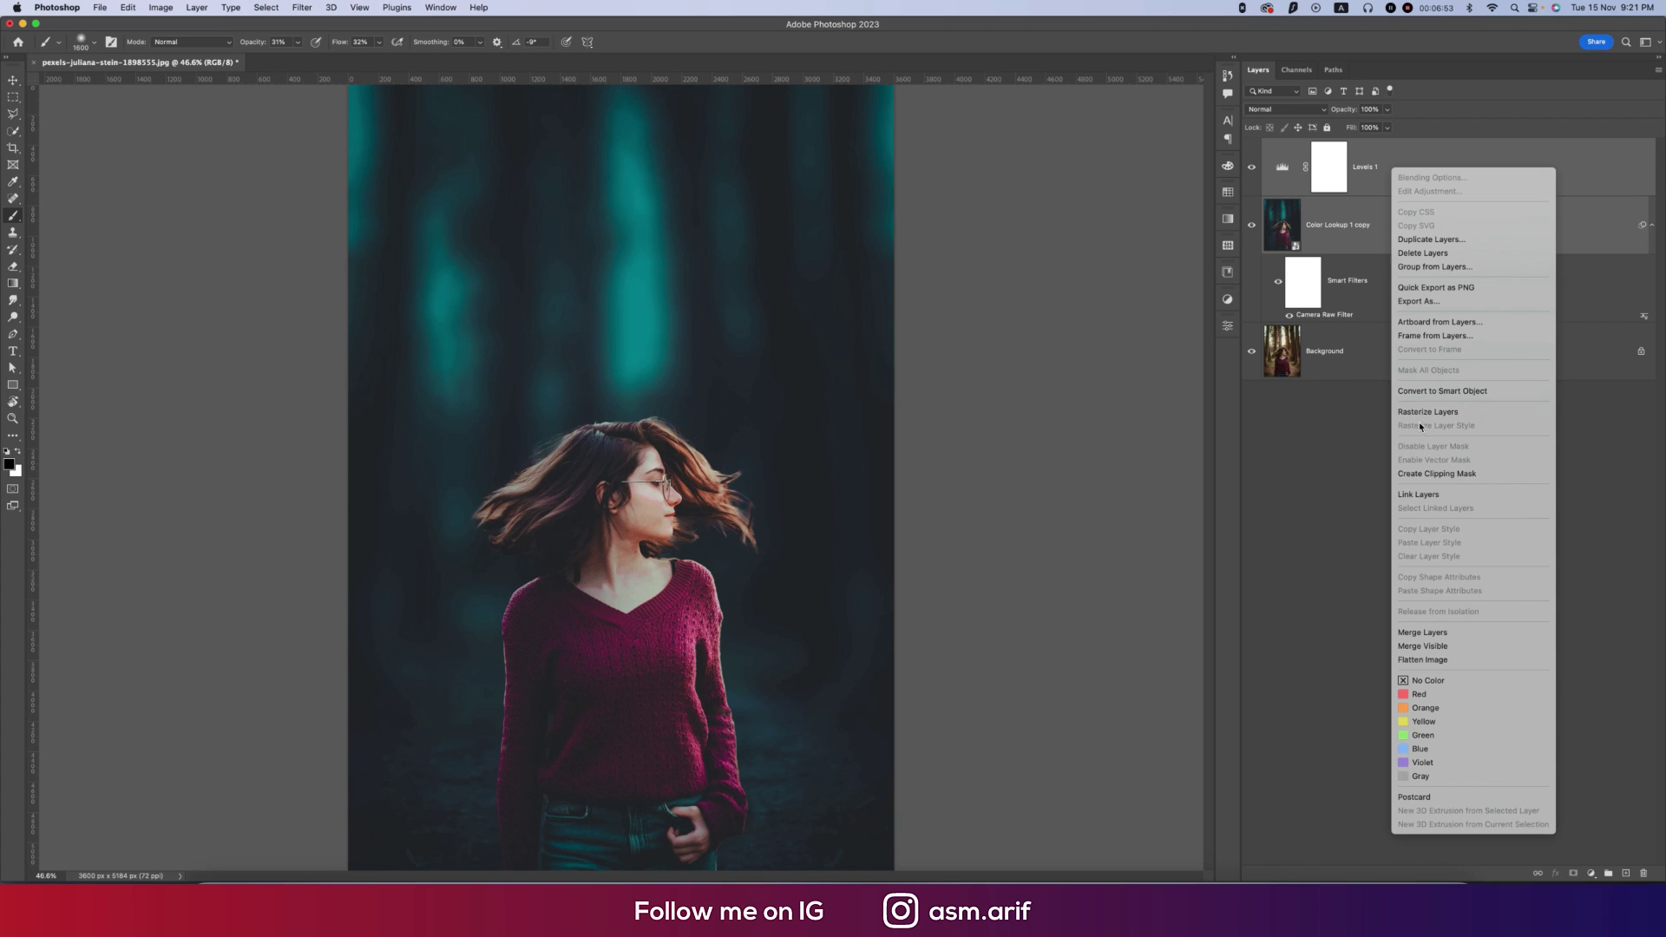
{"action": "left_click", "coordinate": [1441, 390]}
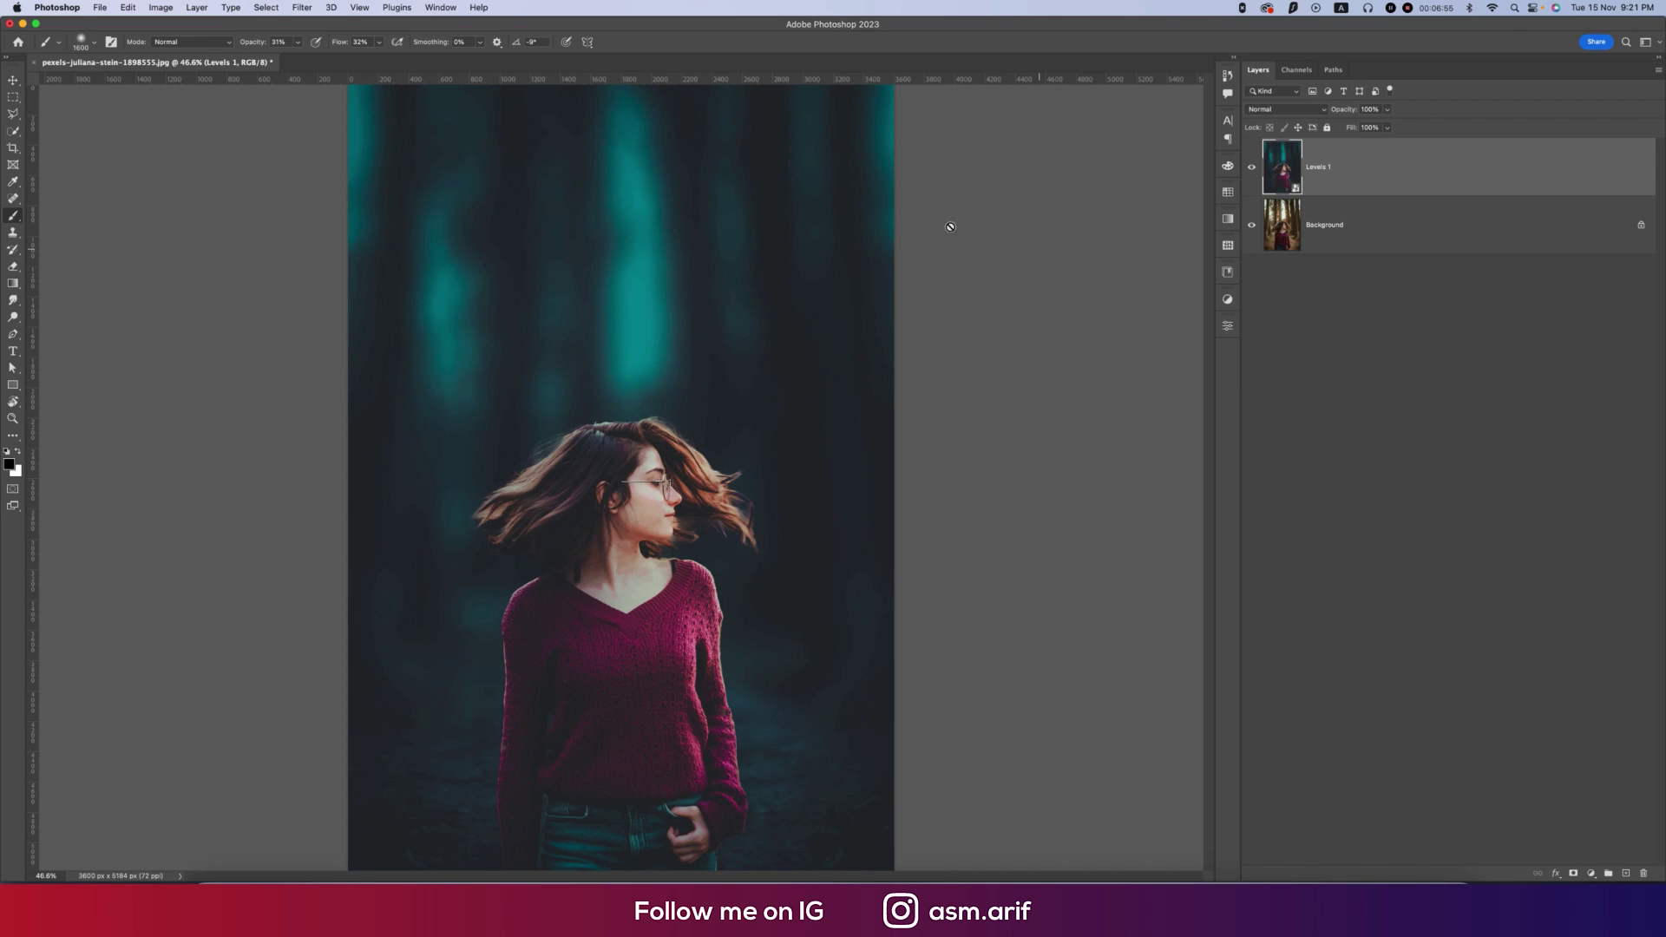
Run Color Efex Pro 4 on Levels 1 with Cross Processing, method C04, strength 20%.
{"action": "left_click", "coordinate": [303, 12]}
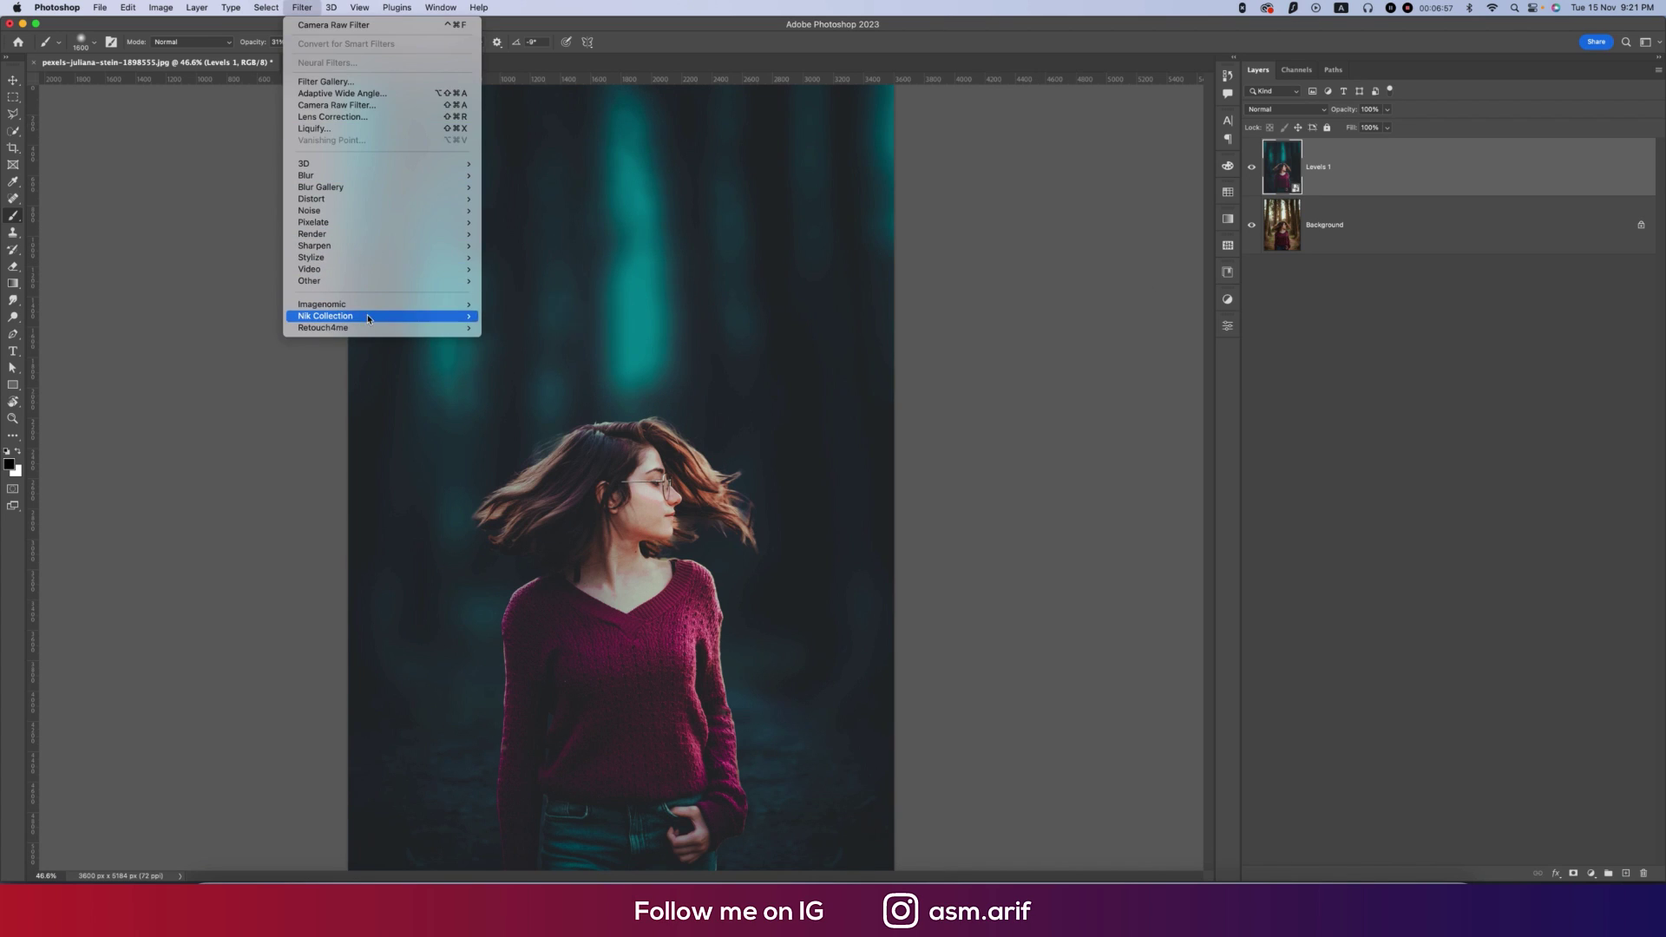
{"action": "mouse_move", "coordinate": [451, 316]}
{"action": "left_click", "coordinate": [501, 329]}
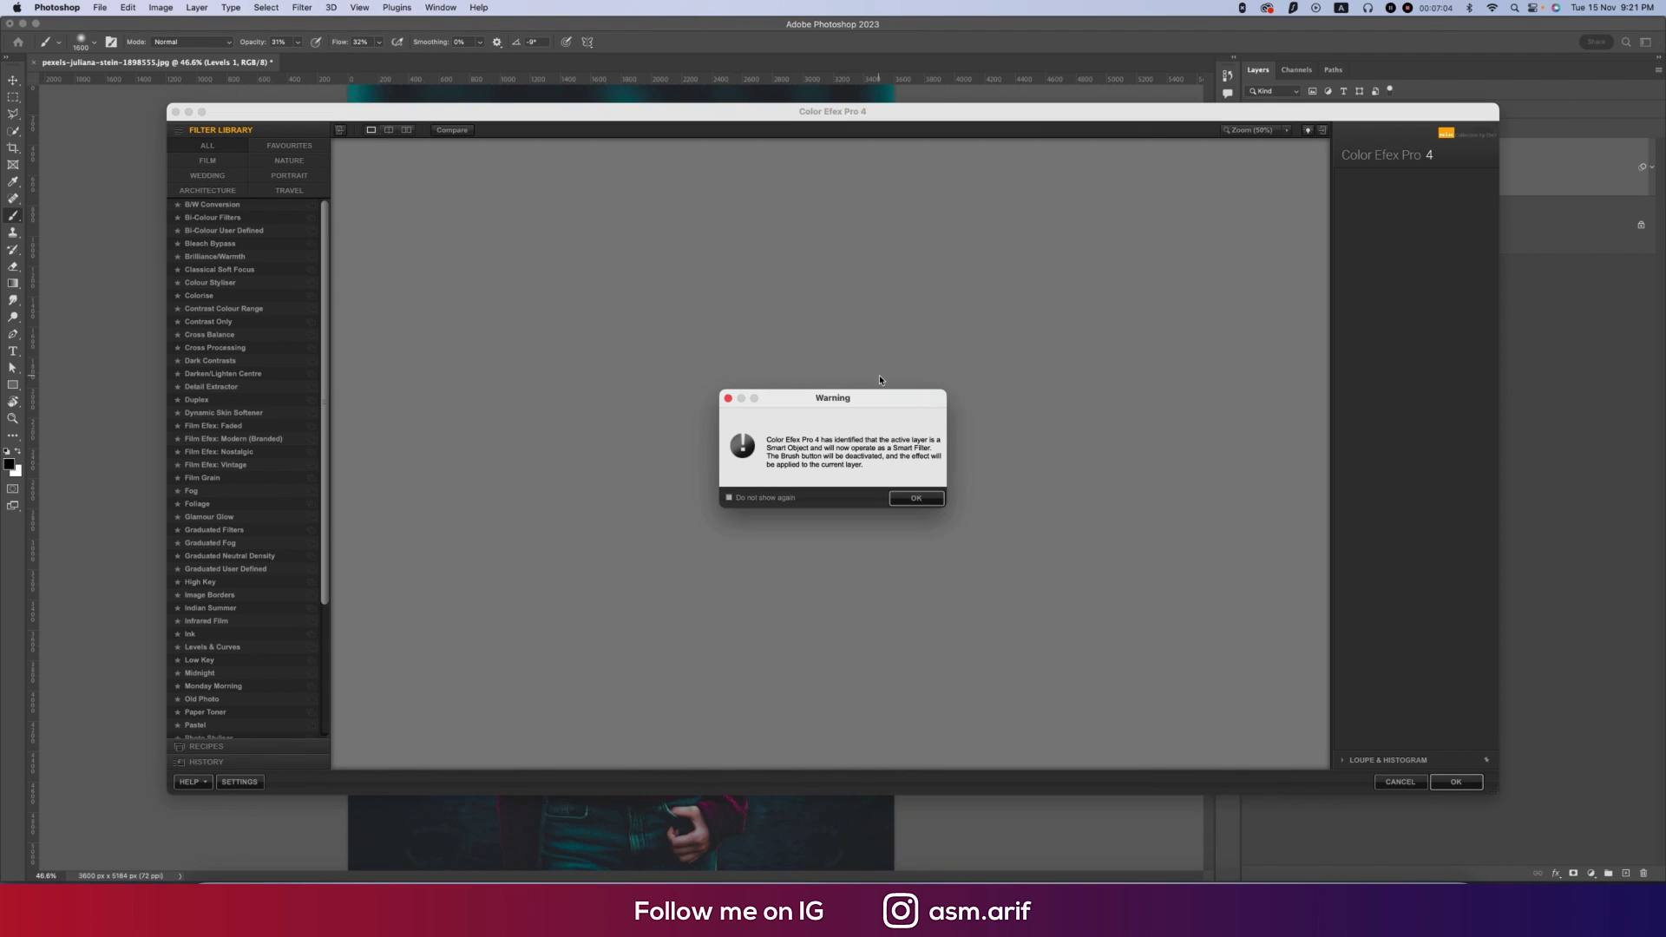
{"action": "left_click", "coordinate": [916, 498]}
{"action": "left_click", "coordinate": [214, 347]}
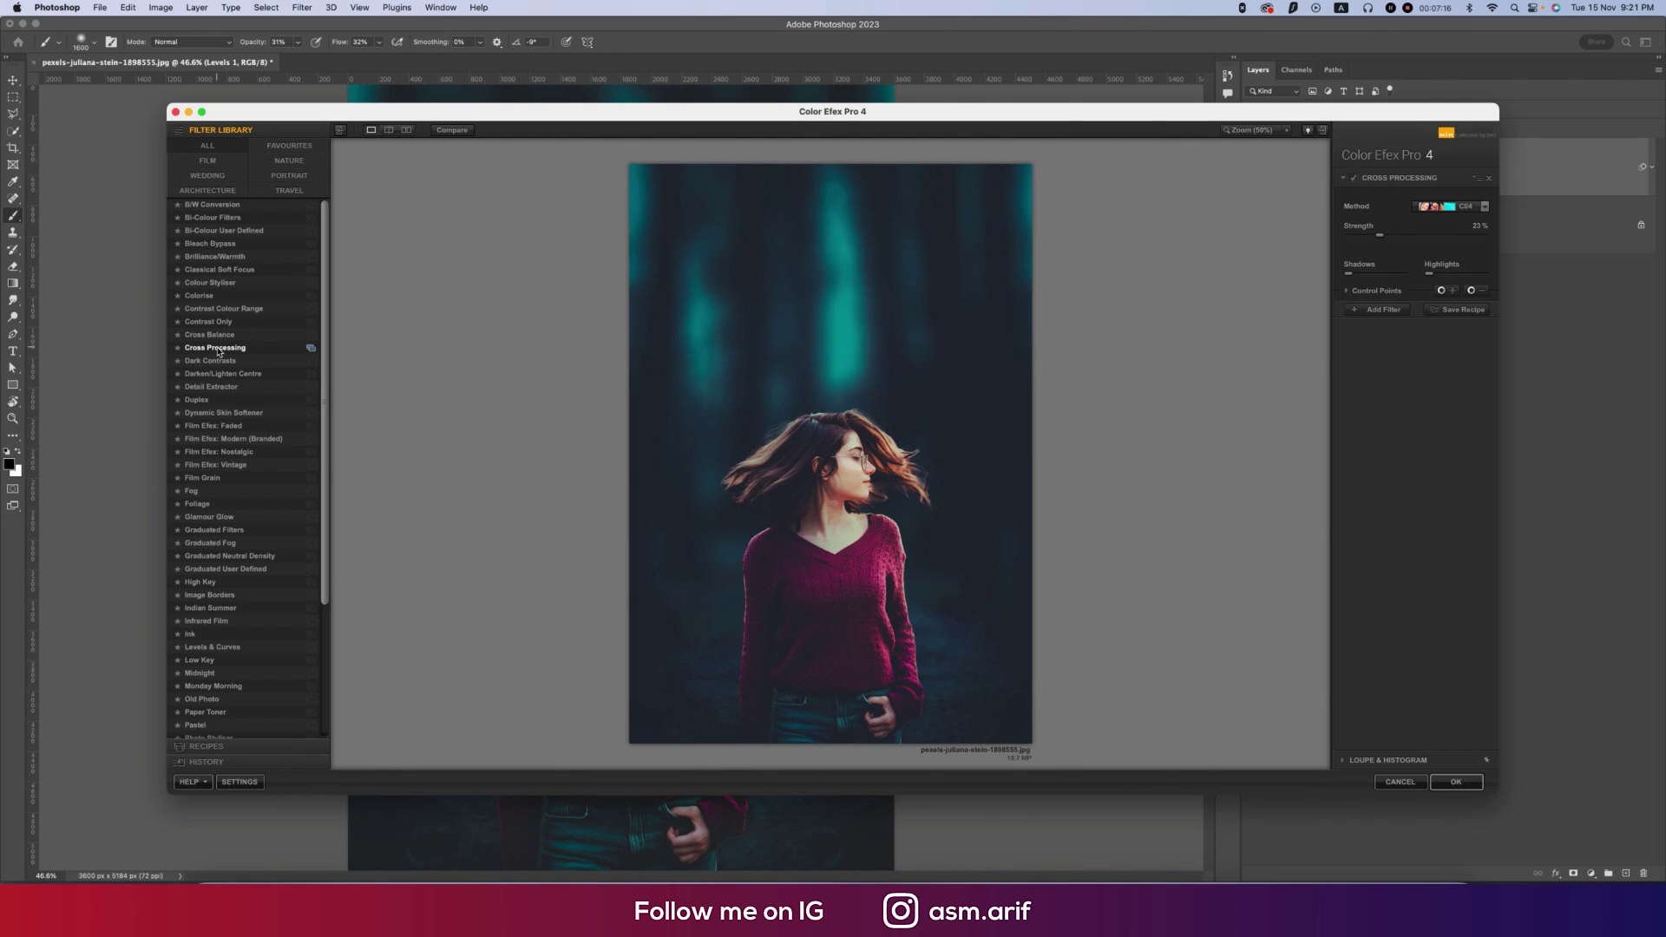
{"action": "left_click", "coordinate": [1413, 212]}
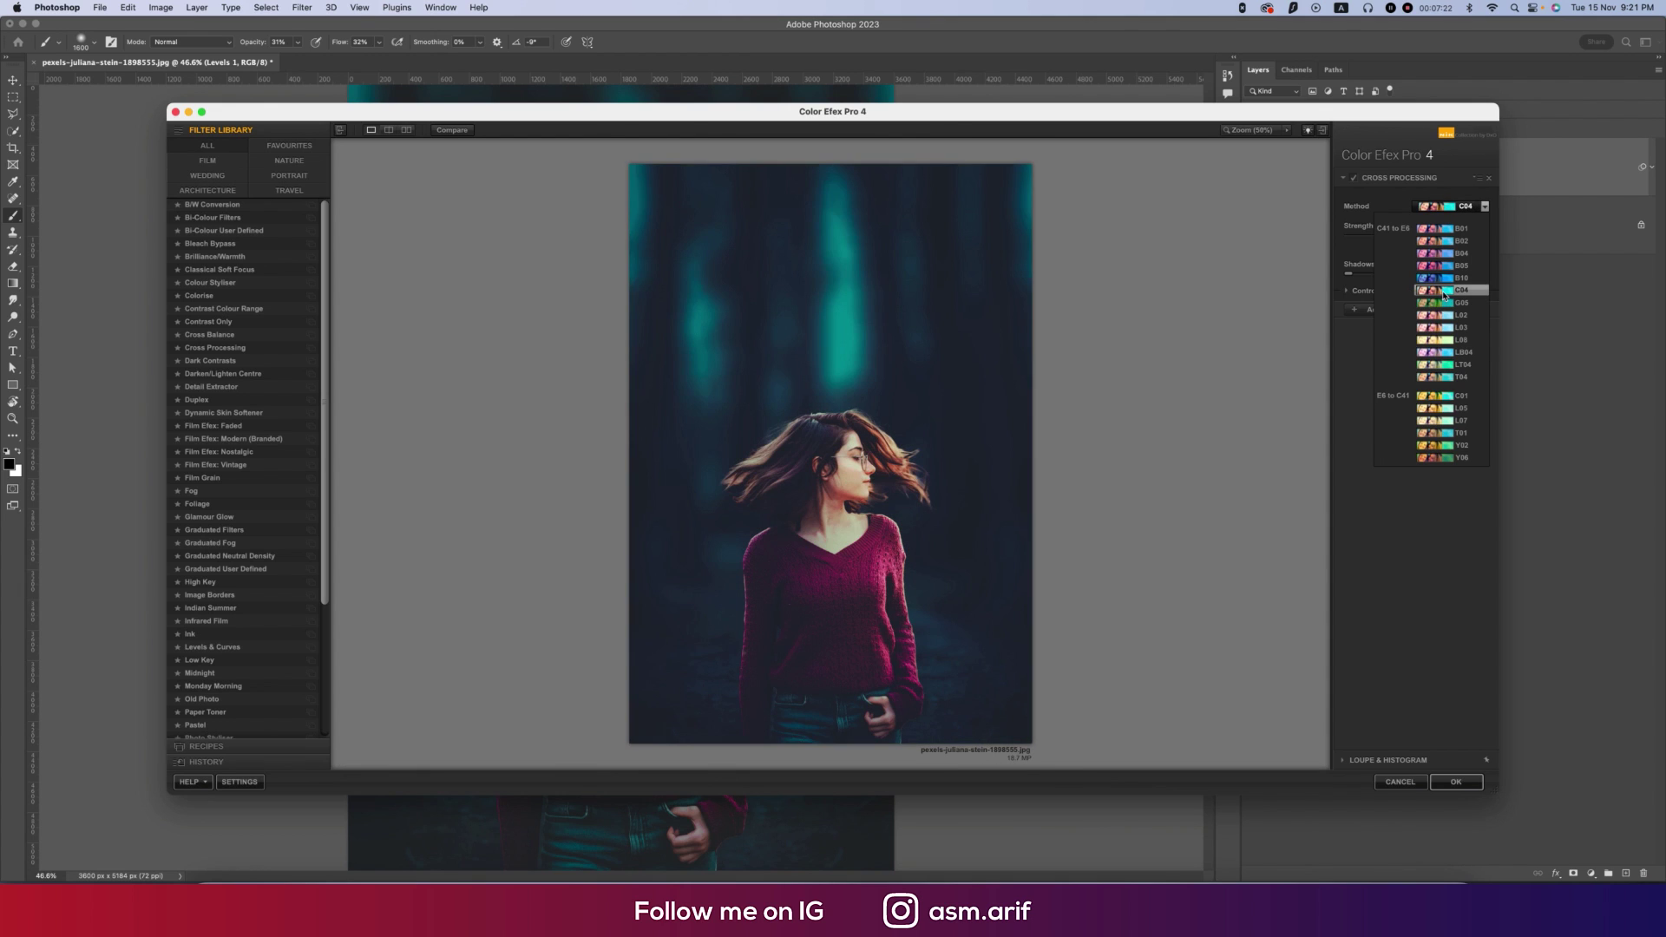
{"action": "left_click", "coordinate": [1443, 292]}
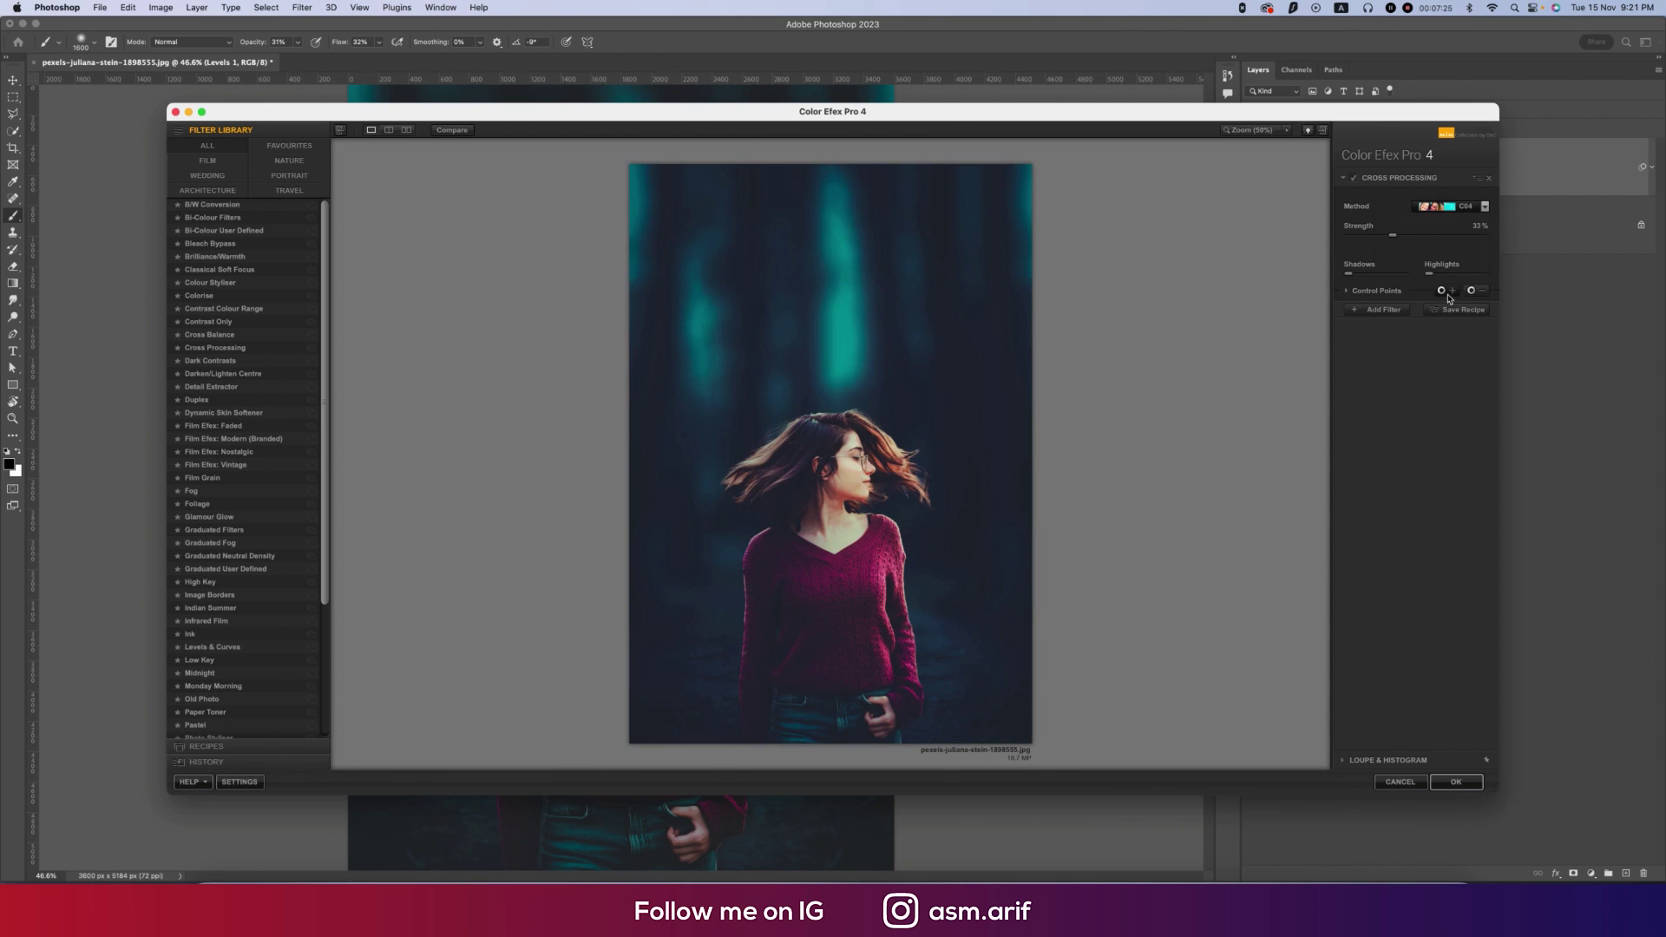
{"action": "left_click_drag", "start_coordinate": [1382, 235], "coordinate": [1376, 235]}
{"action": "left_click", "coordinate": [1466, 782]}
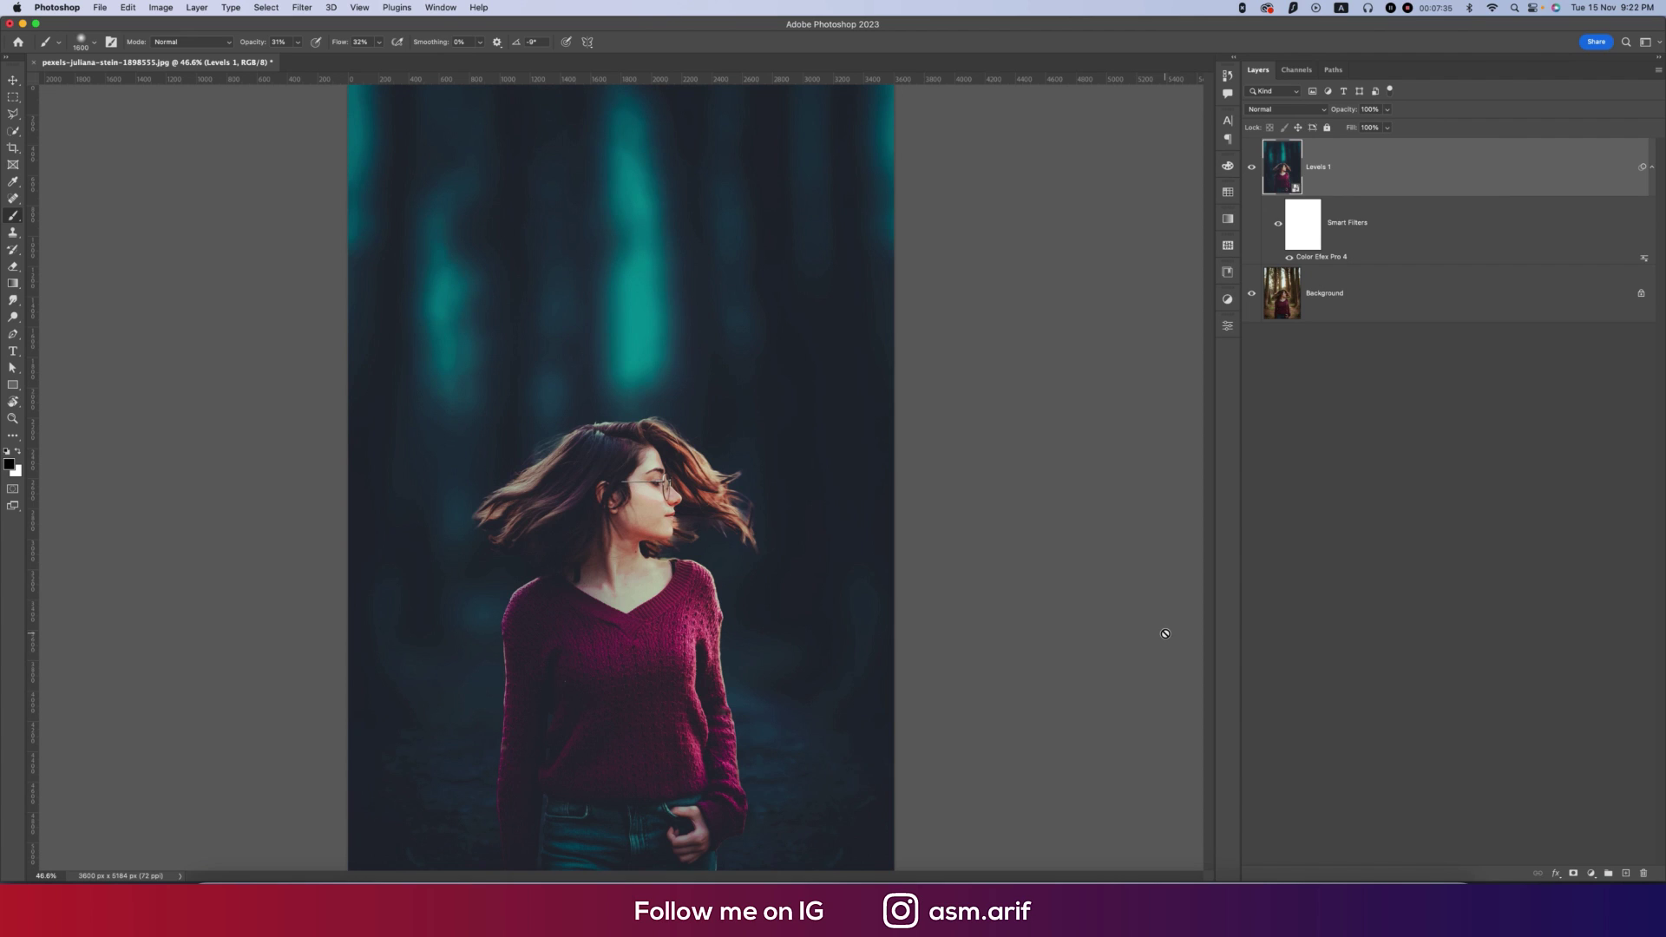
{"action": "left_click", "coordinate": [1251, 297], "text": "alt"}
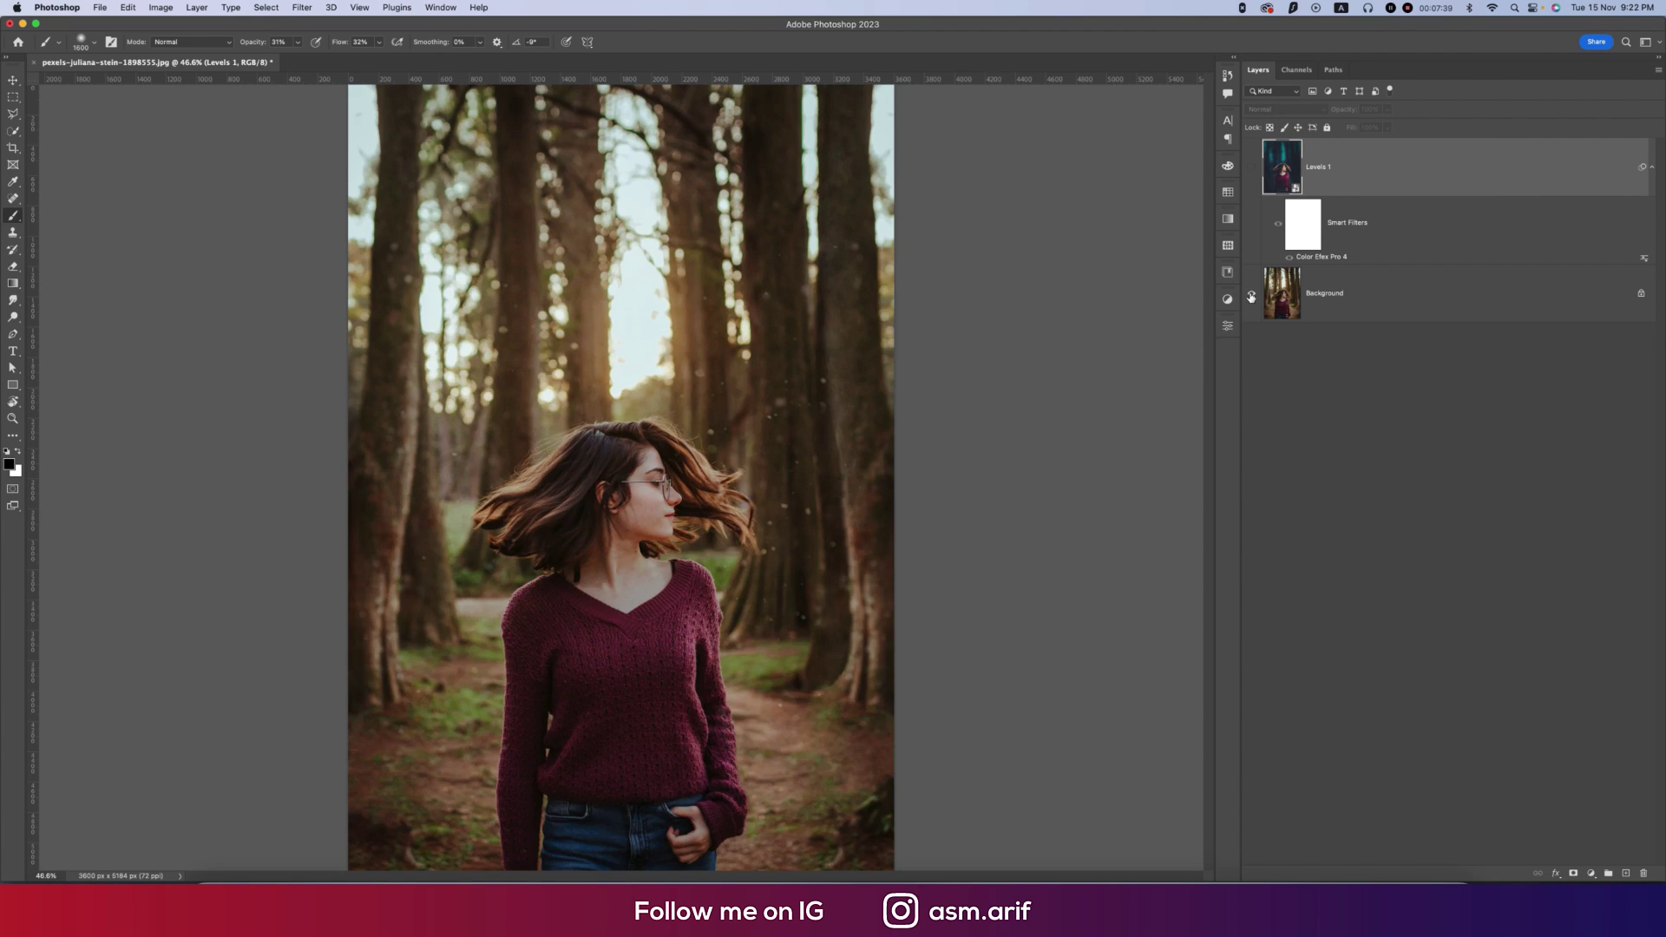
{"action": "left_click", "coordinate": [1251, 296], "text": "alt"}
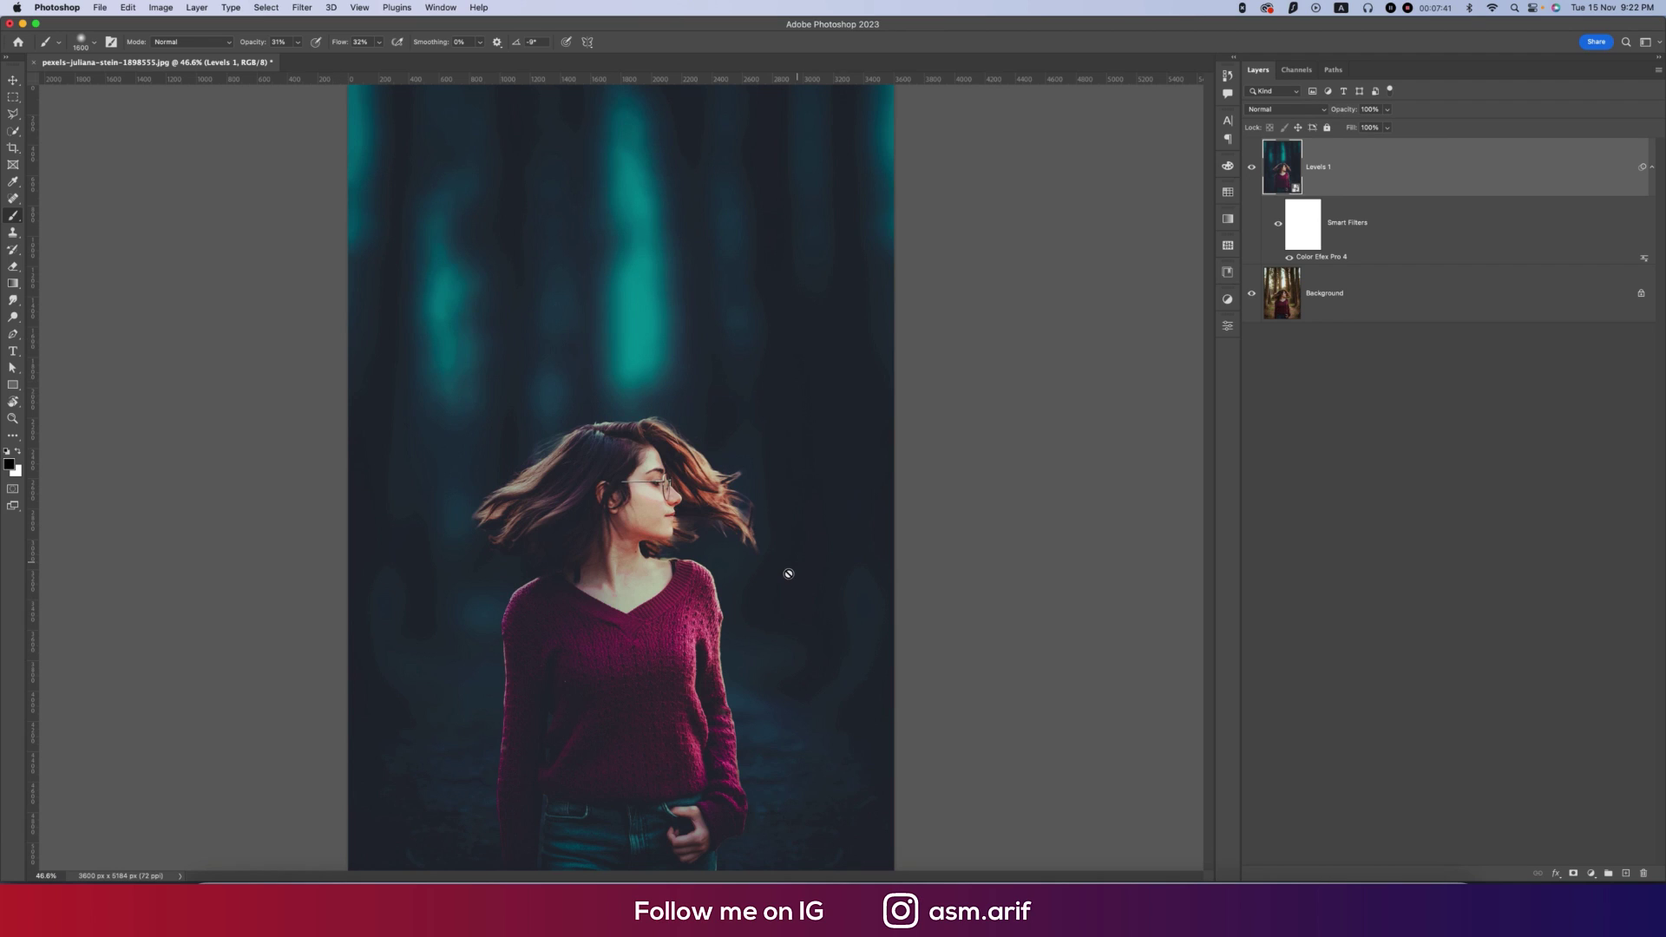
{"action": "left_click", "coordinate": [13, 80]}
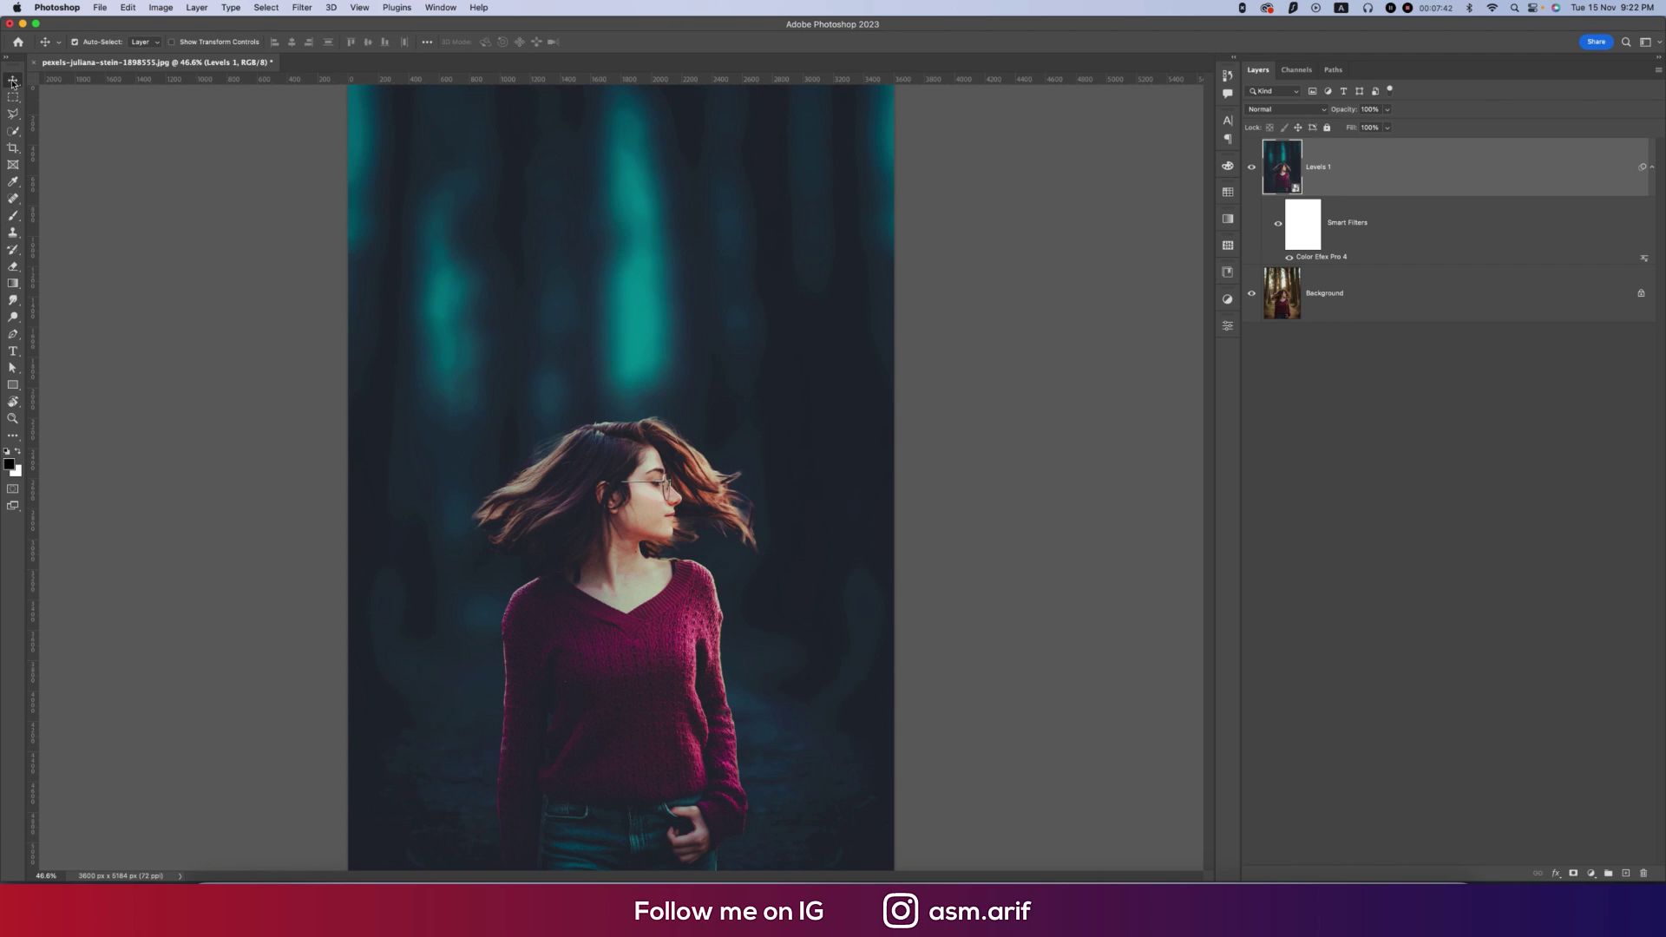
{"action": "left_click", "coordinate": [228, 271]}
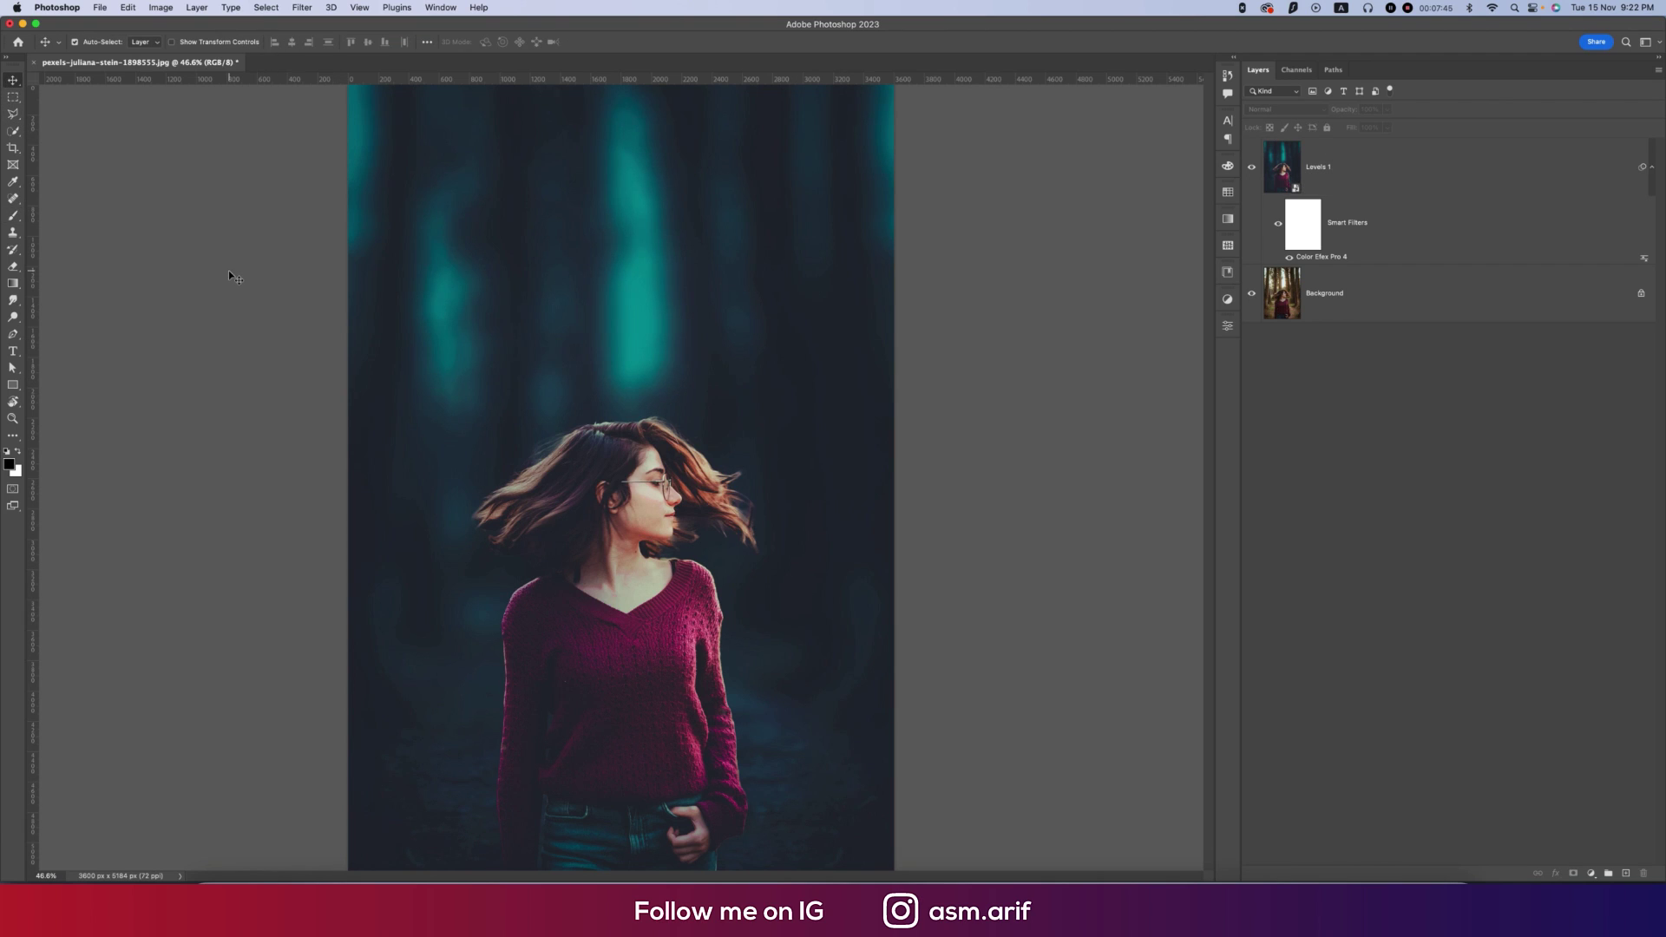